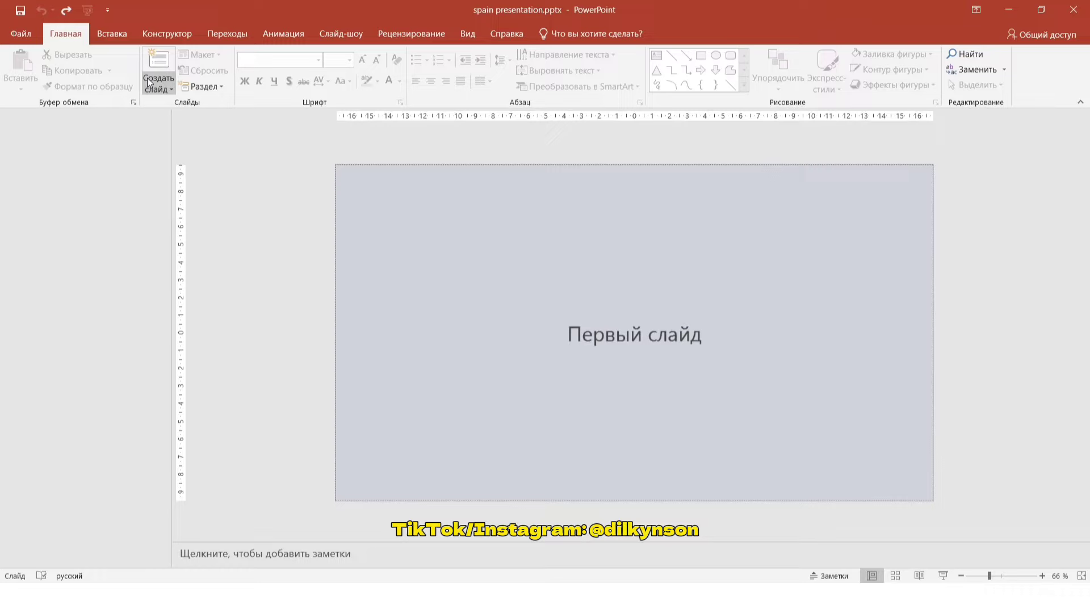
Step: Add a blank slide and paste the Madrid city photo, stretched to cover the whole slide
left_click(149, 81)
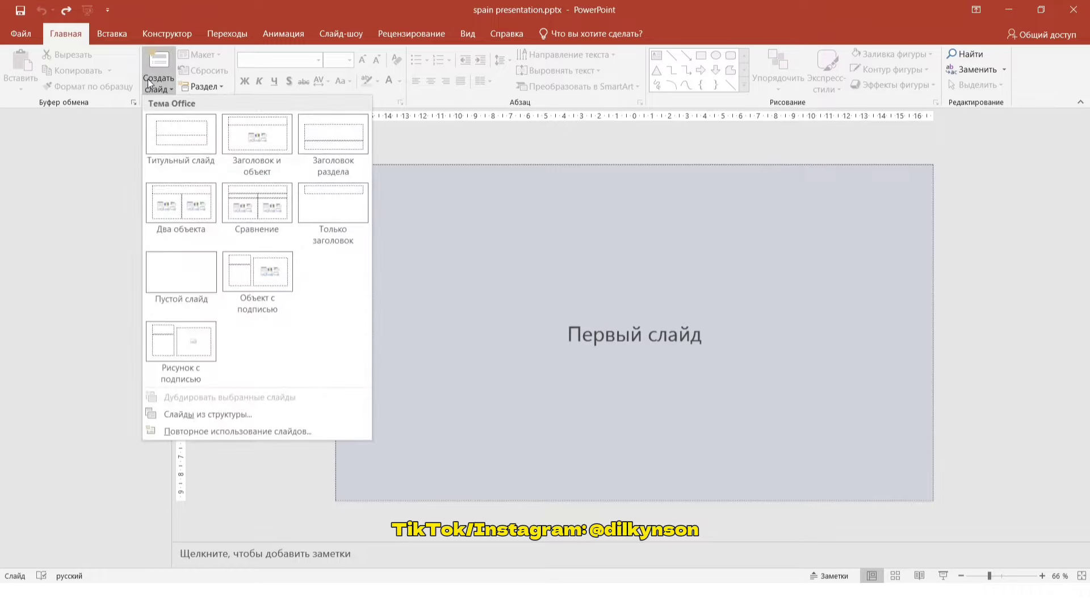
left_click(175, 265)
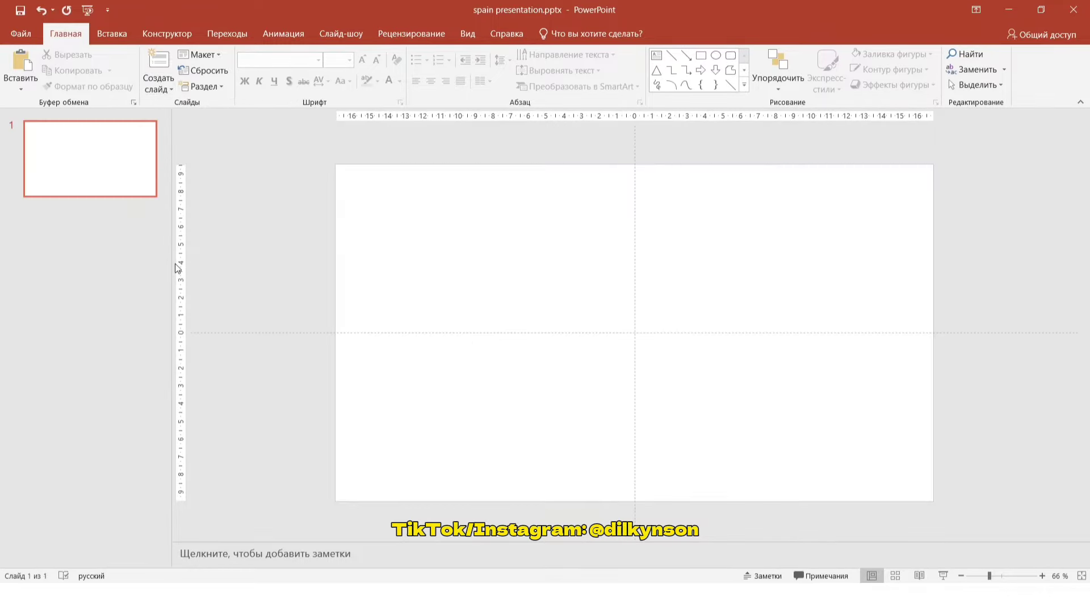
left_click(23, 56)
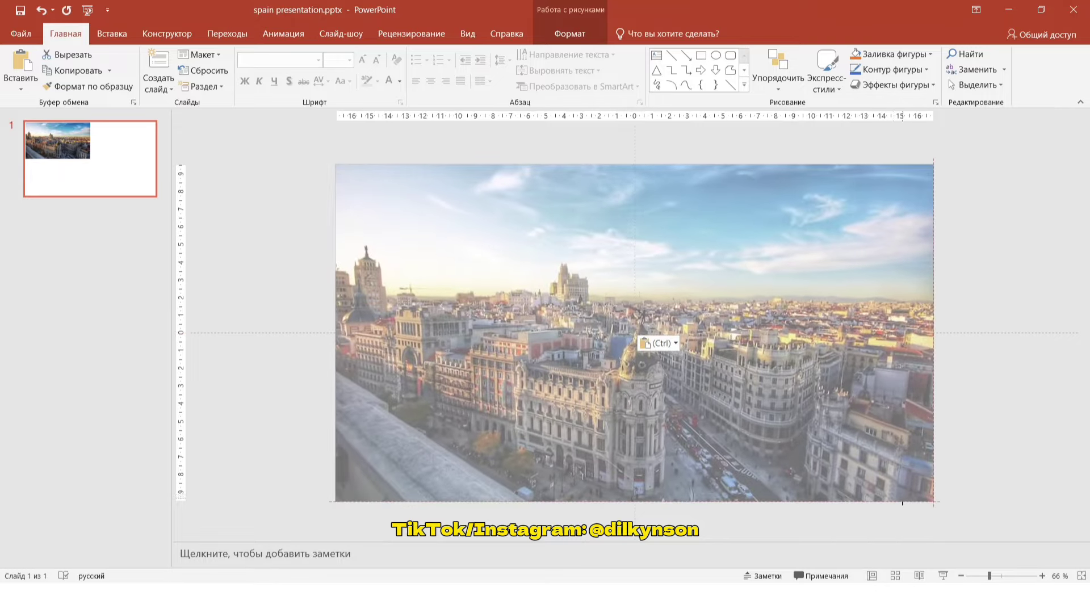
left_click_drag(703, 382, 933, 502)
Step: Darken the photo by setting its brightness to -40% in Format Picture
right_click(519, 191)
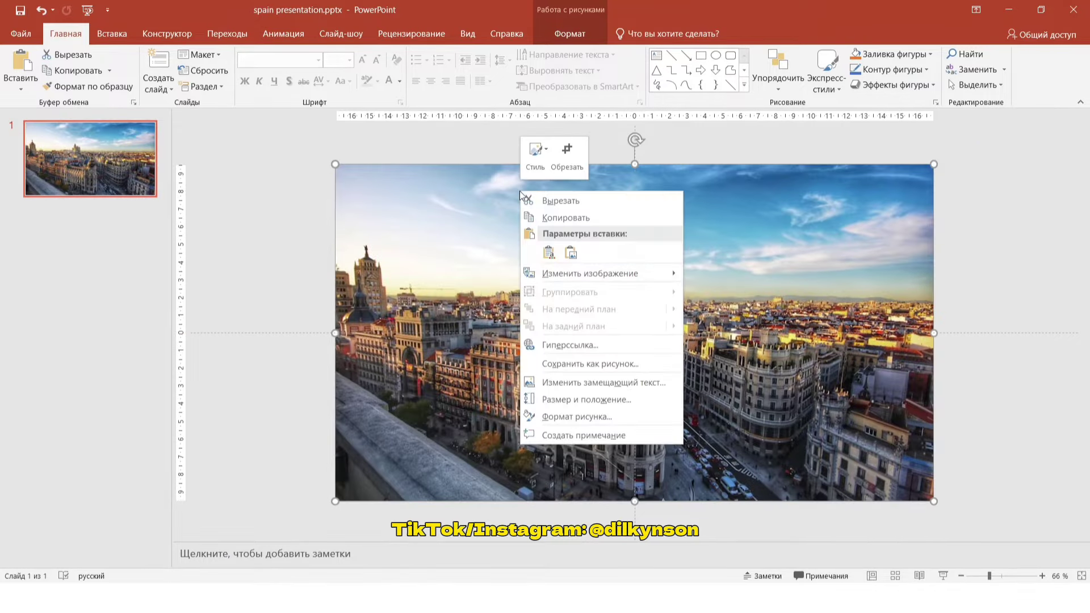
left_click(588, 420)
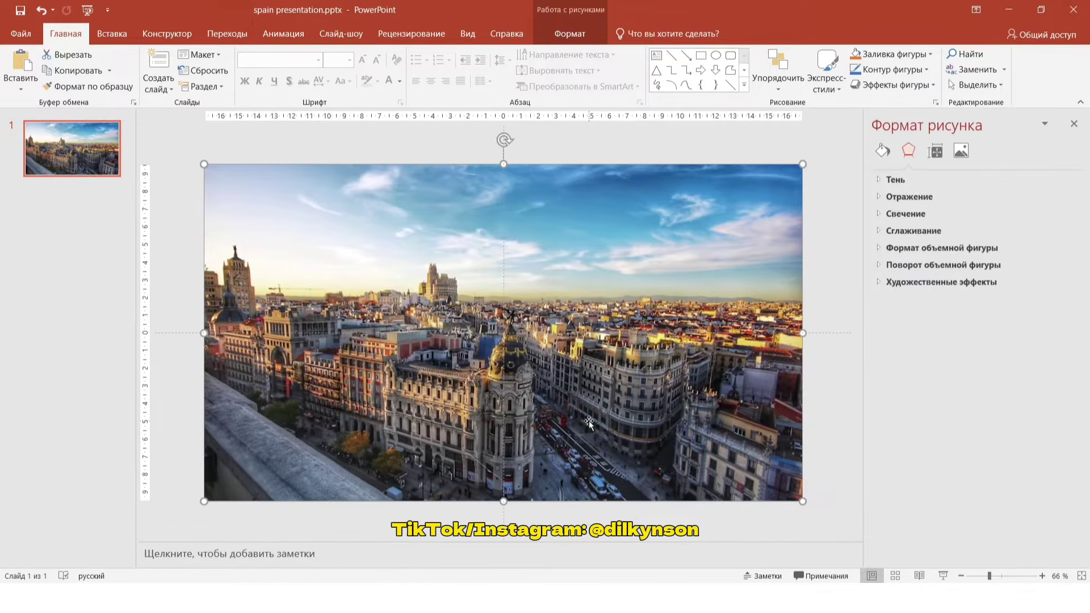
left_click(960, 151)
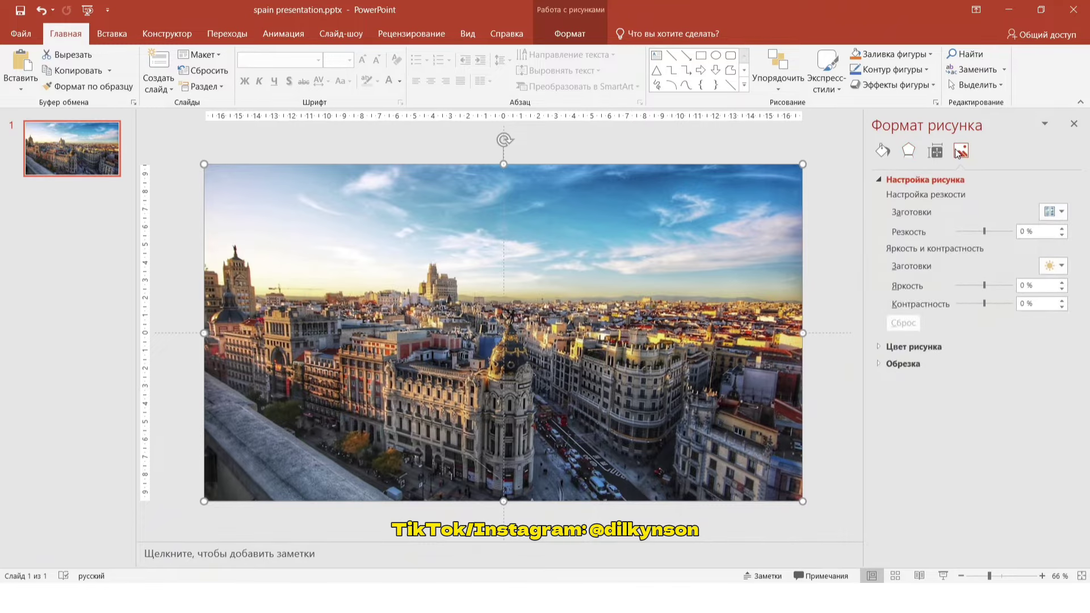
left_click_drag(1025, 286, 1018, 287)
type("-40")
key("Return")
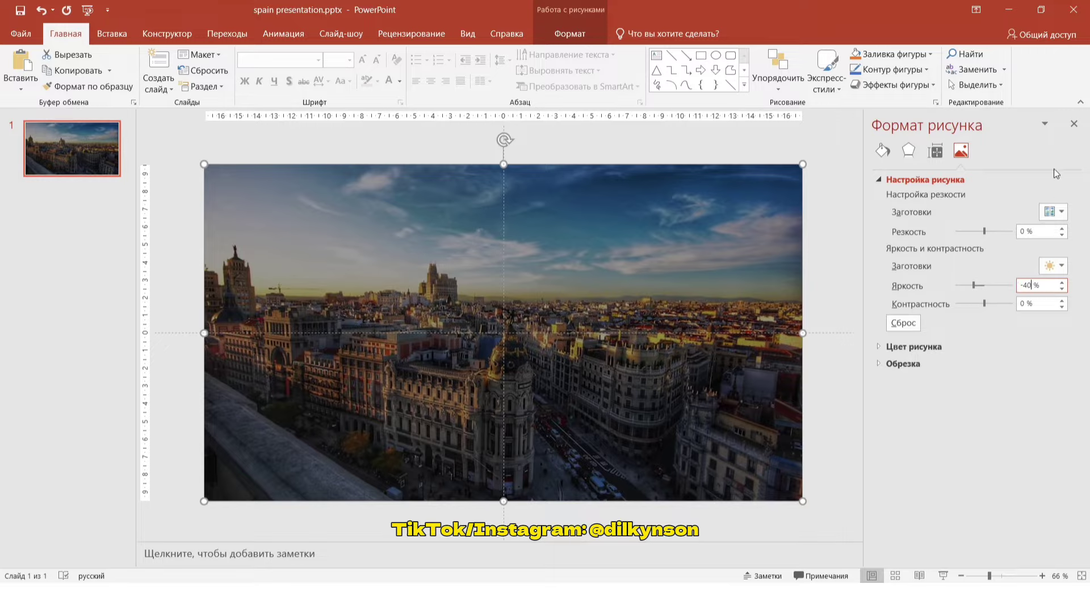
left_click(1074, 125)
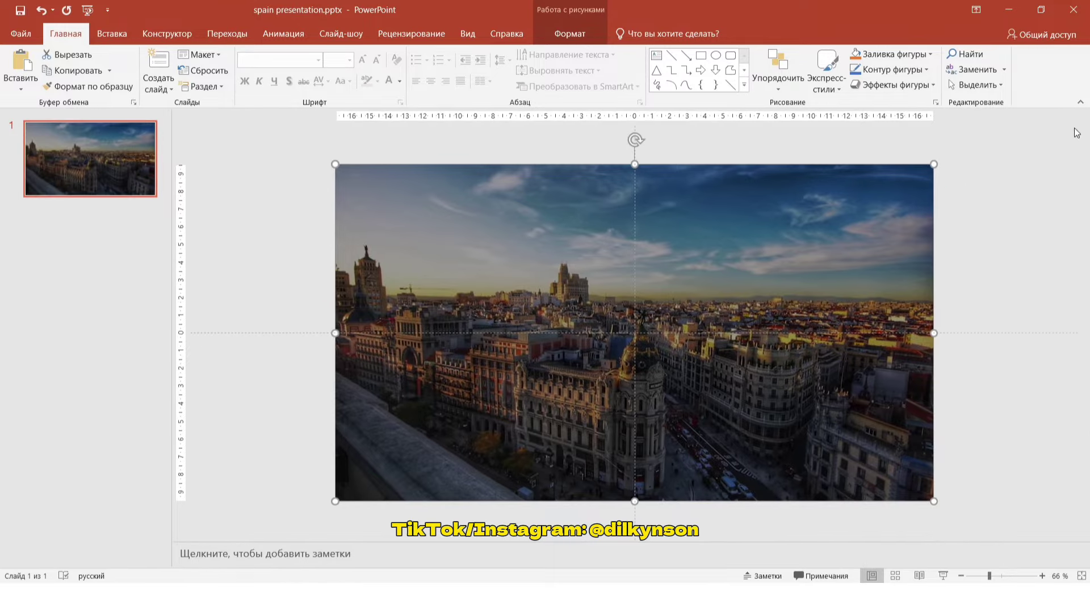
Step: Add a text box reading 'Spain' and make its text white
left_click(657, 56)
left_click(445, 140)
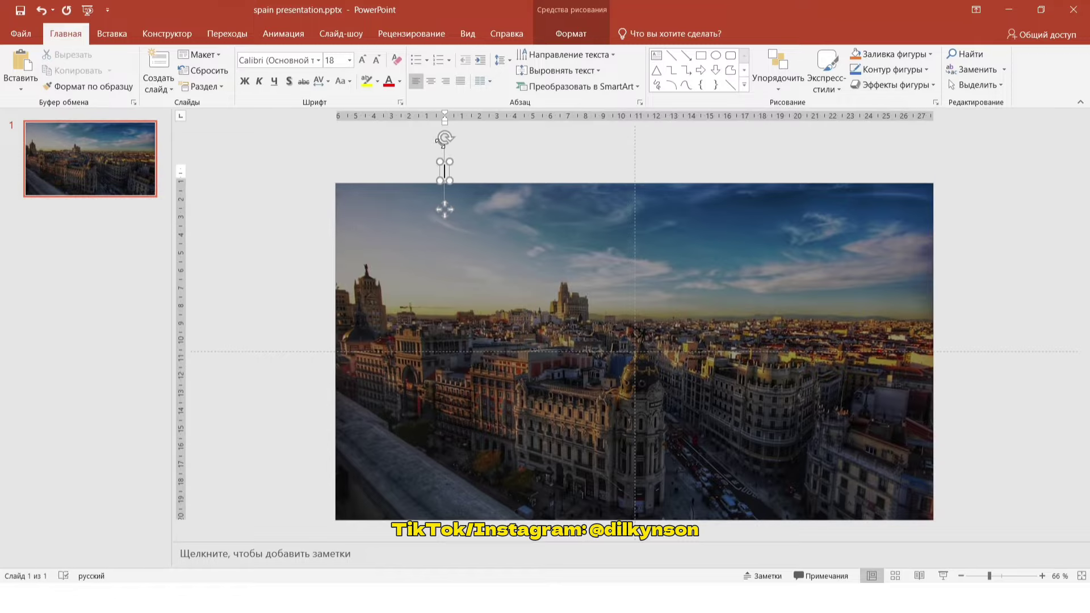
type("Spain")
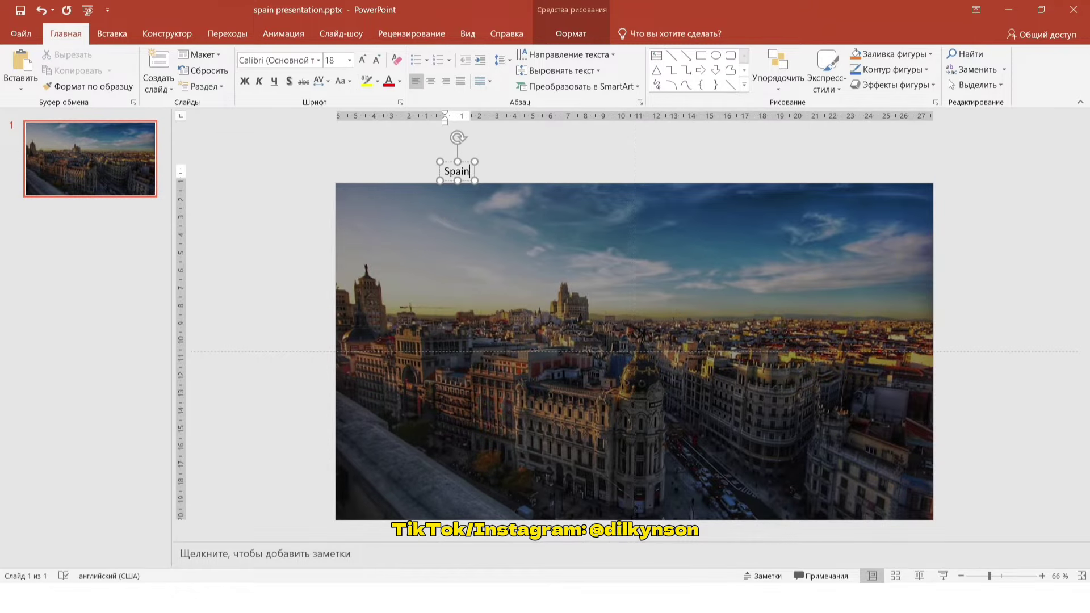
left_click(476, 159)
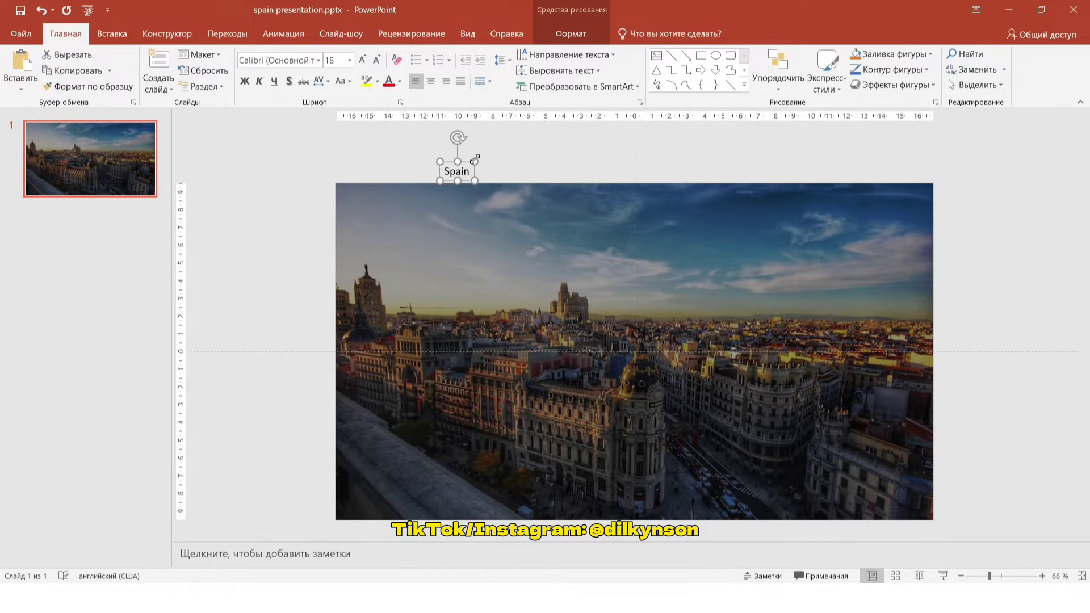
left_click(402, 81)
left_click(390, 111)
Step: Set the Spain text to Dela Gothic One and enlarge it to size 115
left_click(318, 61)
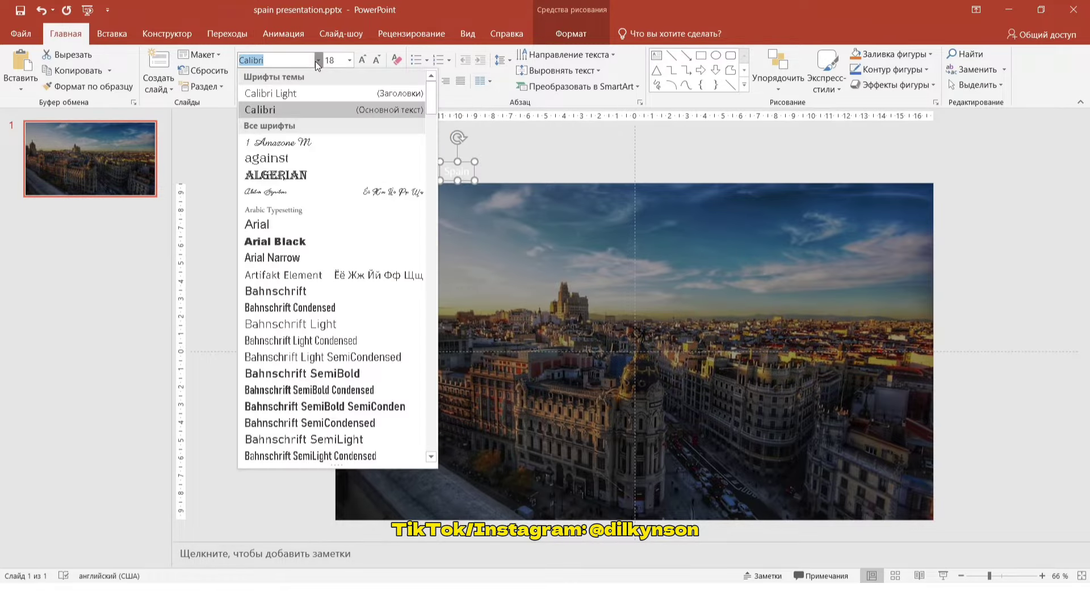
left_click_drag(430, 94, 440, 188)
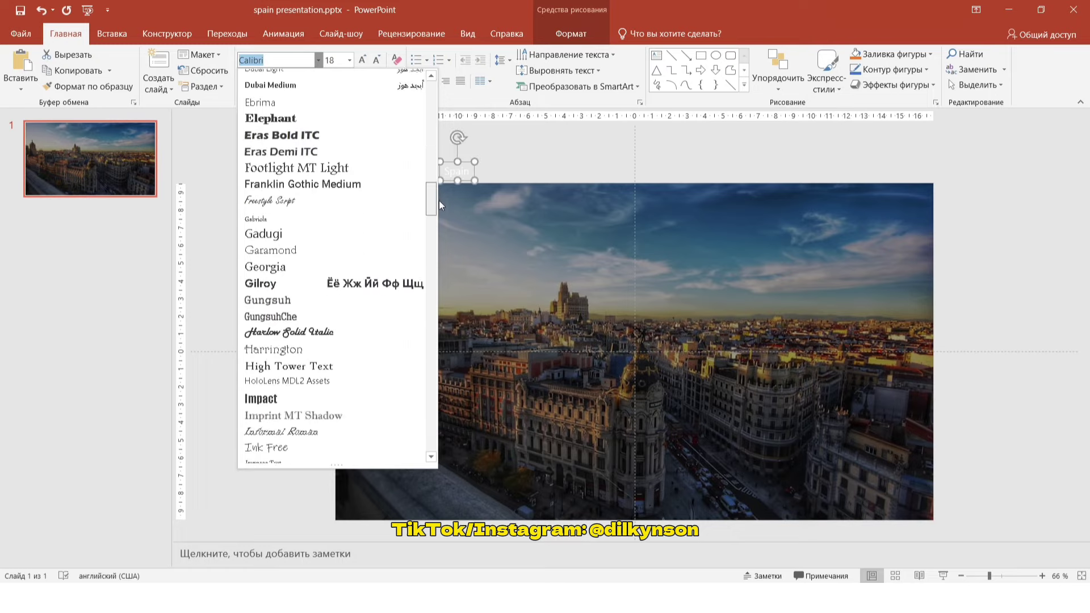
left_click(388, 183)
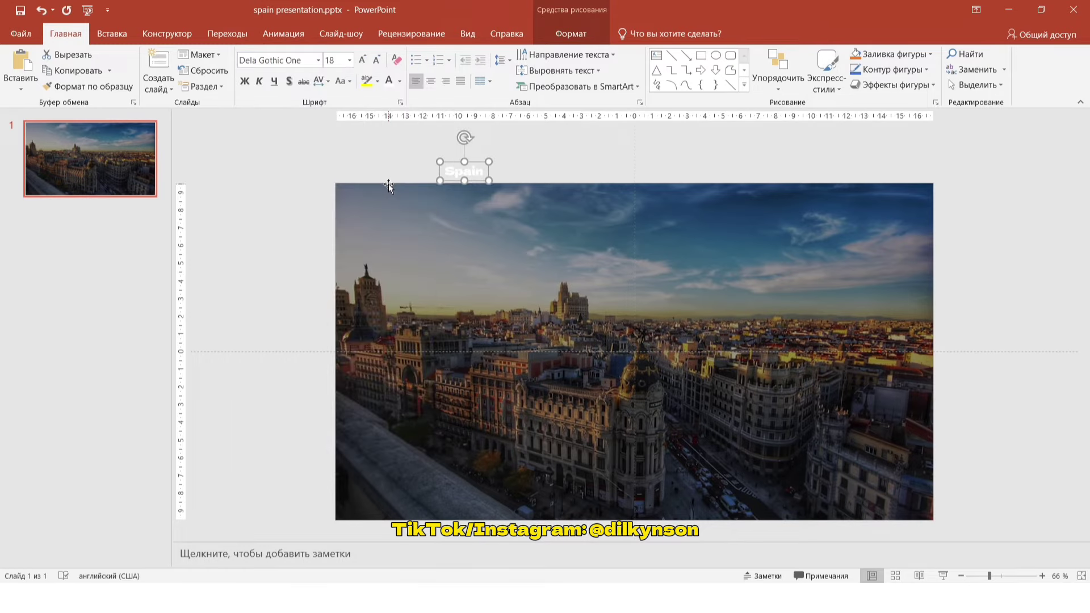
left_click(363, 59)
left_click(362, 59)
left_click(363, 59)
left_click(363, 59)
left_click(362, 59)
left_click(362, 59)
left_click(363, 59)
left_click(362, 59)
left_click(362, 59)
left_click(363, 60)
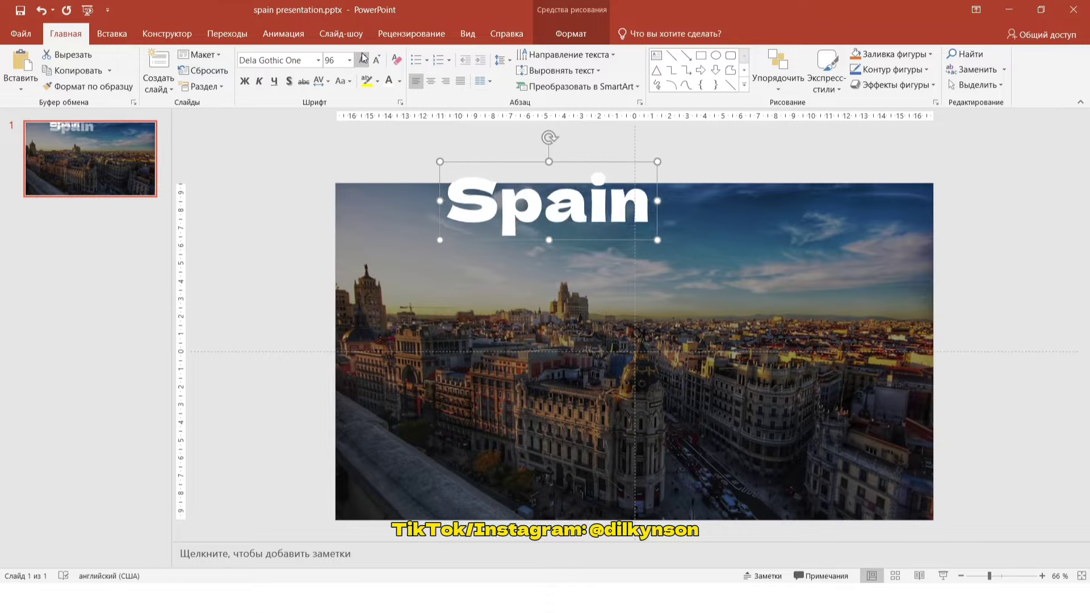
left_click(363, 59)
left_click(363, 59)
Step: Add a text shadow, centre-align the title and move it to the slide's middle
left_click(283, 81)
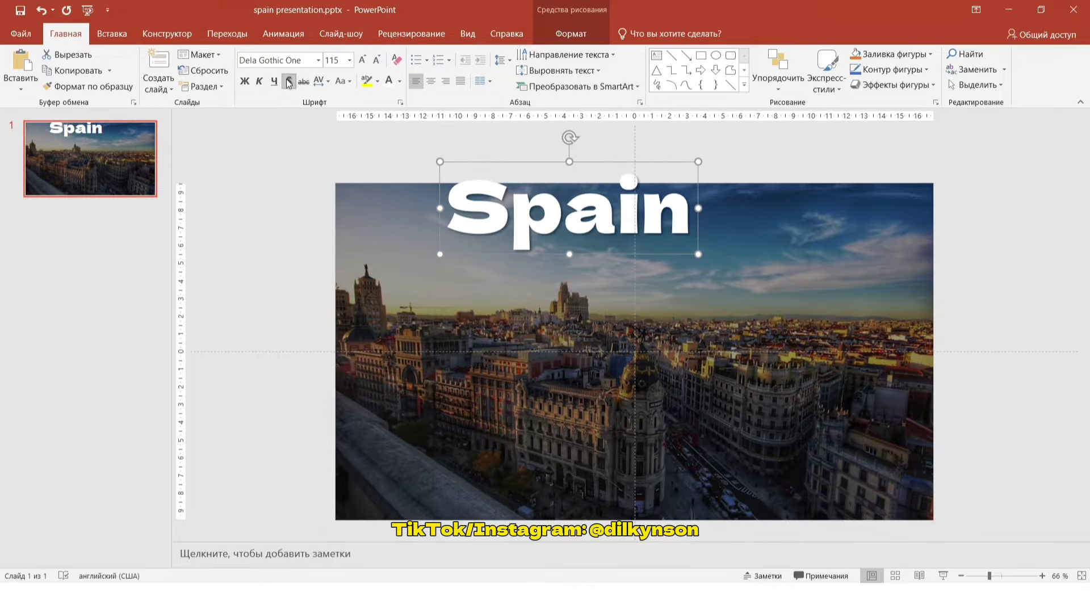
left_click(431, 81)
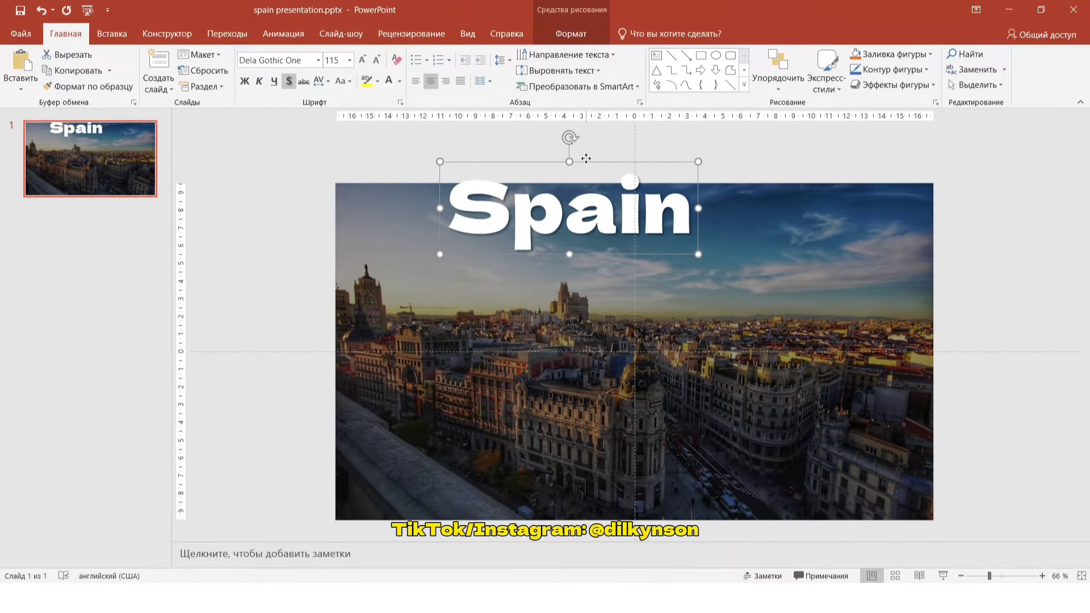
left_click_drag(586, 158, 651, 288)
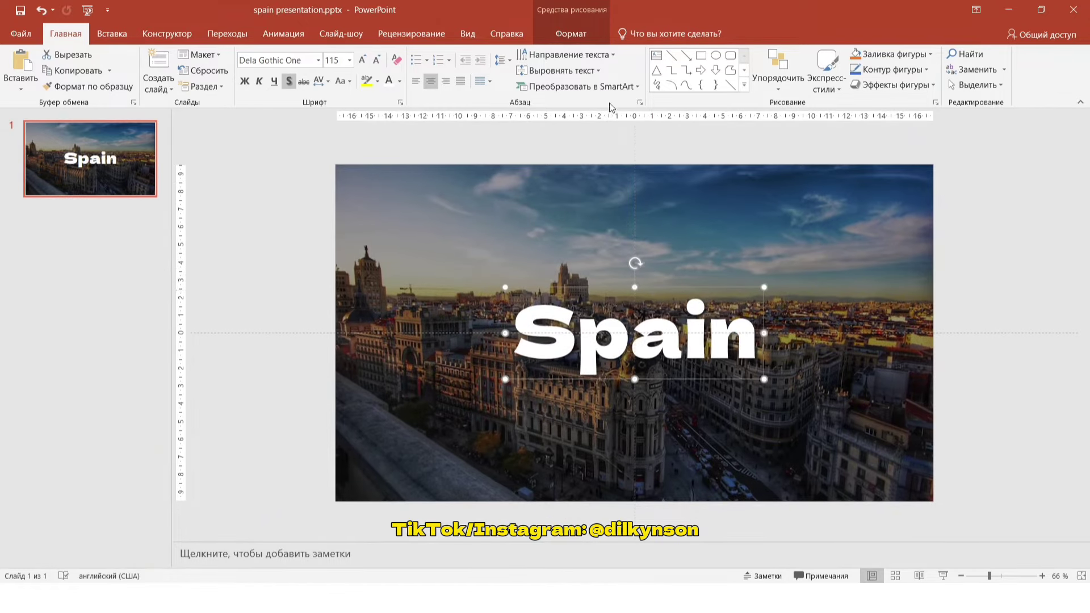
Step: Add a text box reading 'PowerPoint Presentation'
left_click(660, 57)
left_click(449, 147)
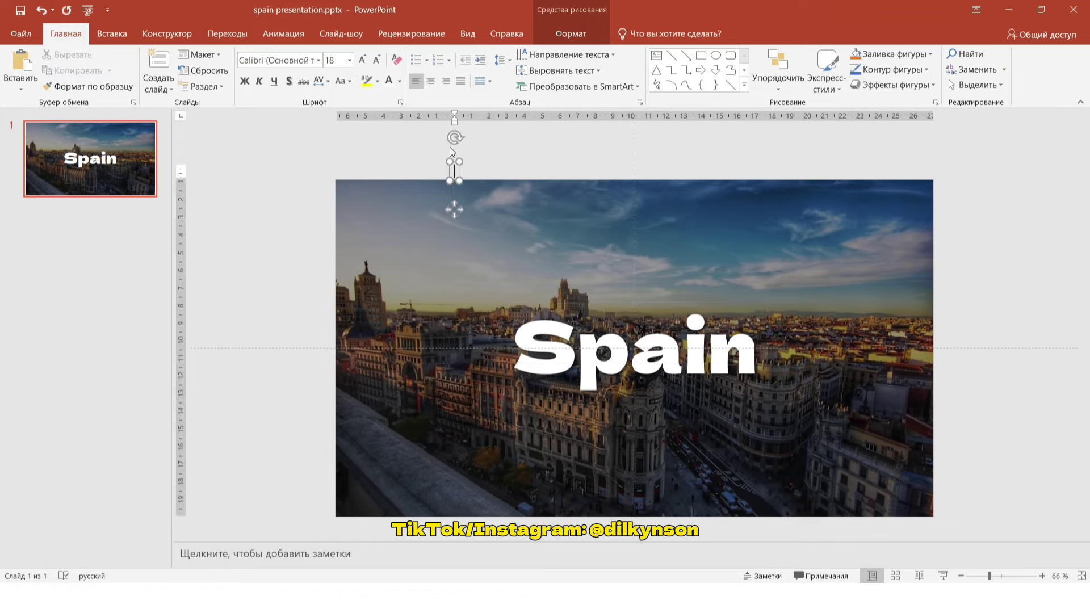
type("PowerPoi")
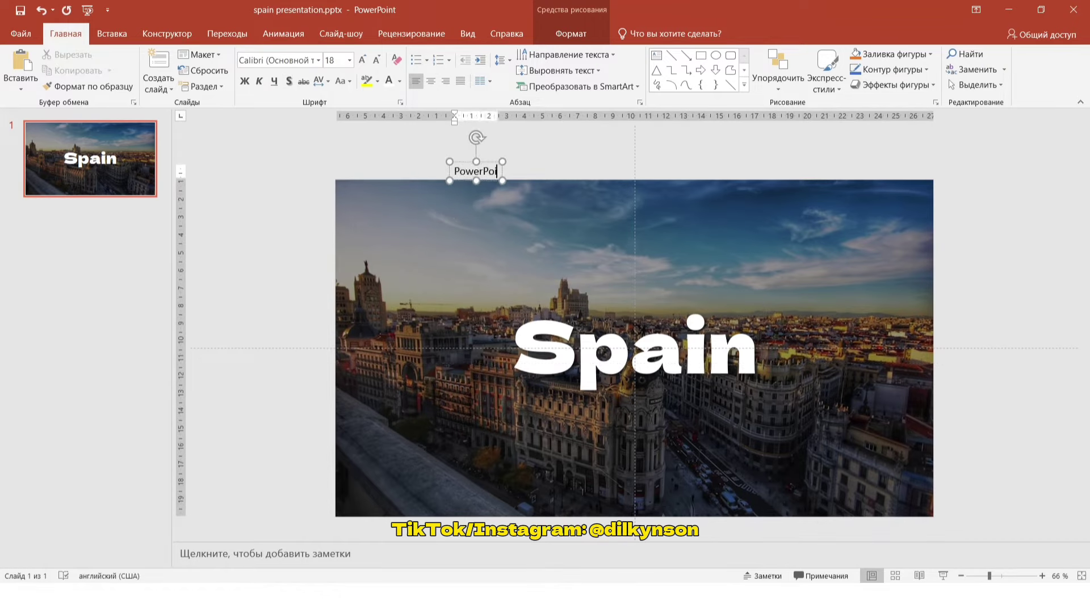
type("nt Presentation")
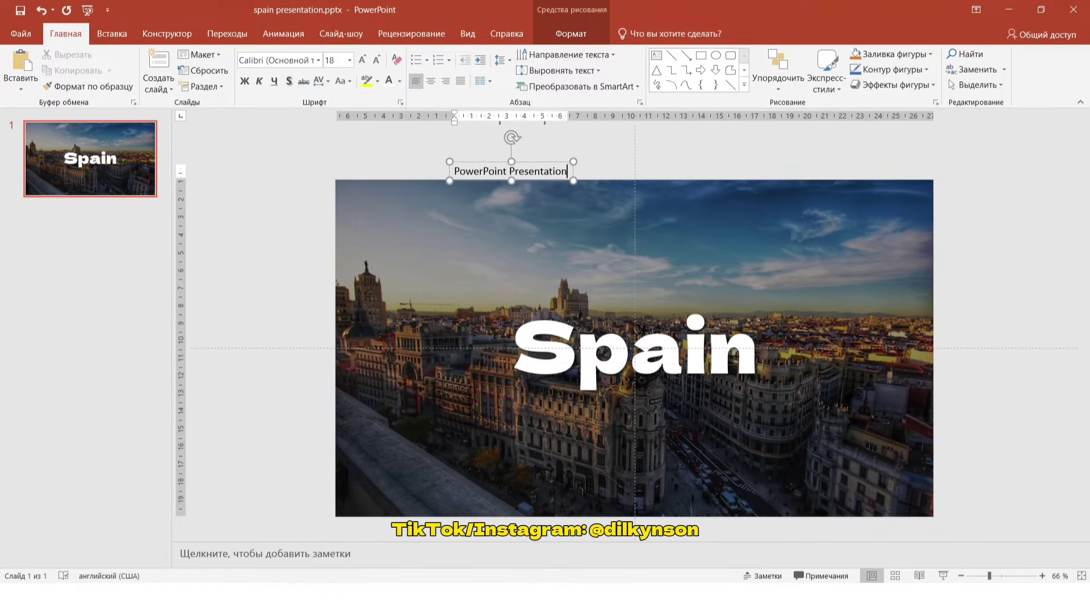
left_click(461, 162)
Step: Set the subtitle font to Montserrat Medium at size 16
left_click(318, 60)
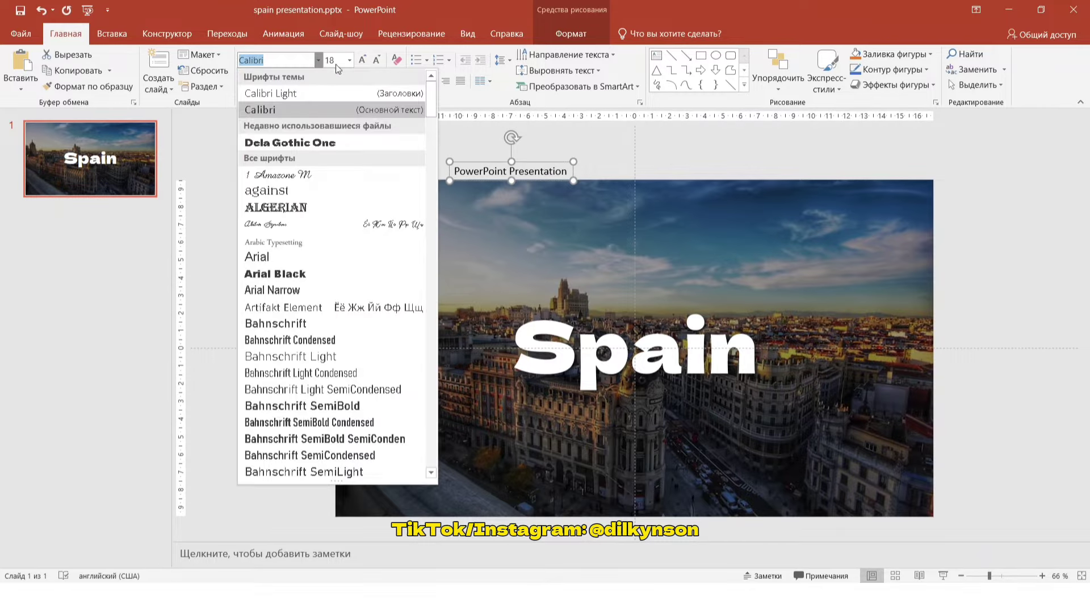
left_click_drag(431, 100, 434, 293)
left_click(377, 335)
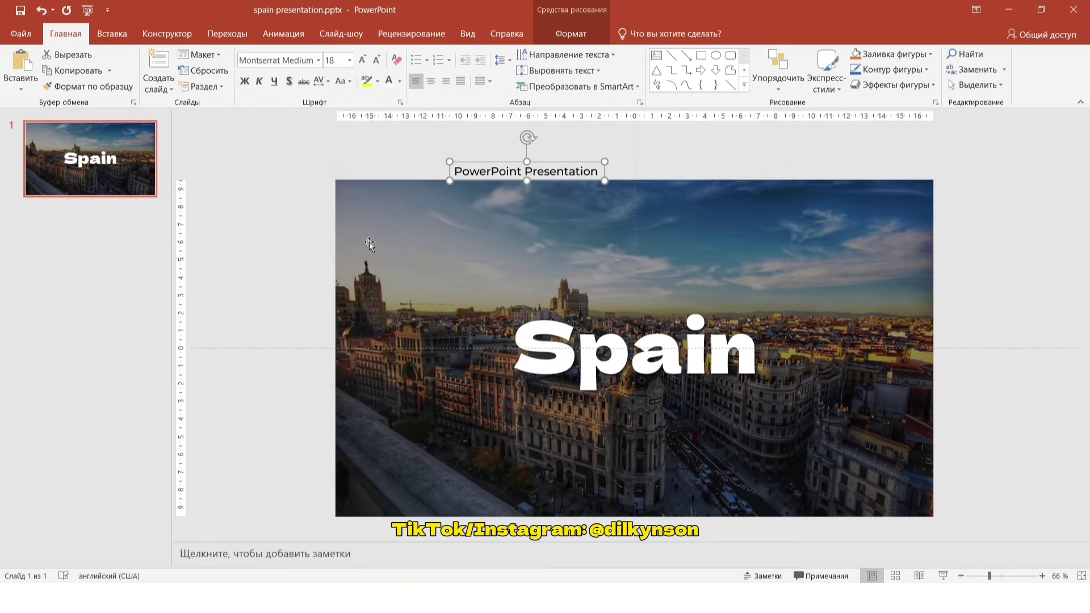
left_click(378, 59)
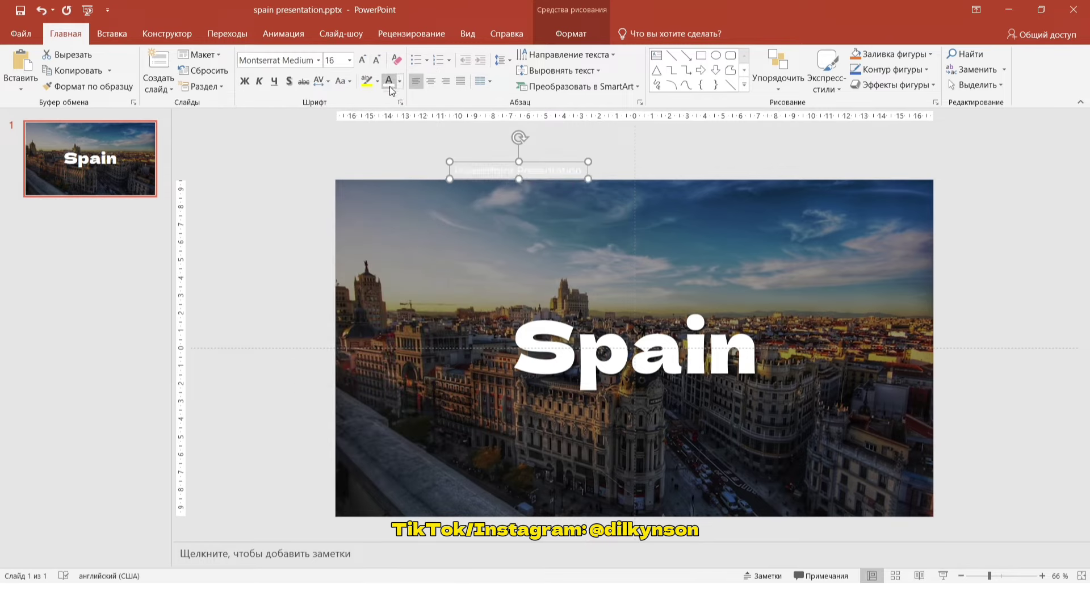
Step: Position the subtitle just beneath the Spain title with its two words spaced apart
left_click_drag(533, 166, 593, 368)
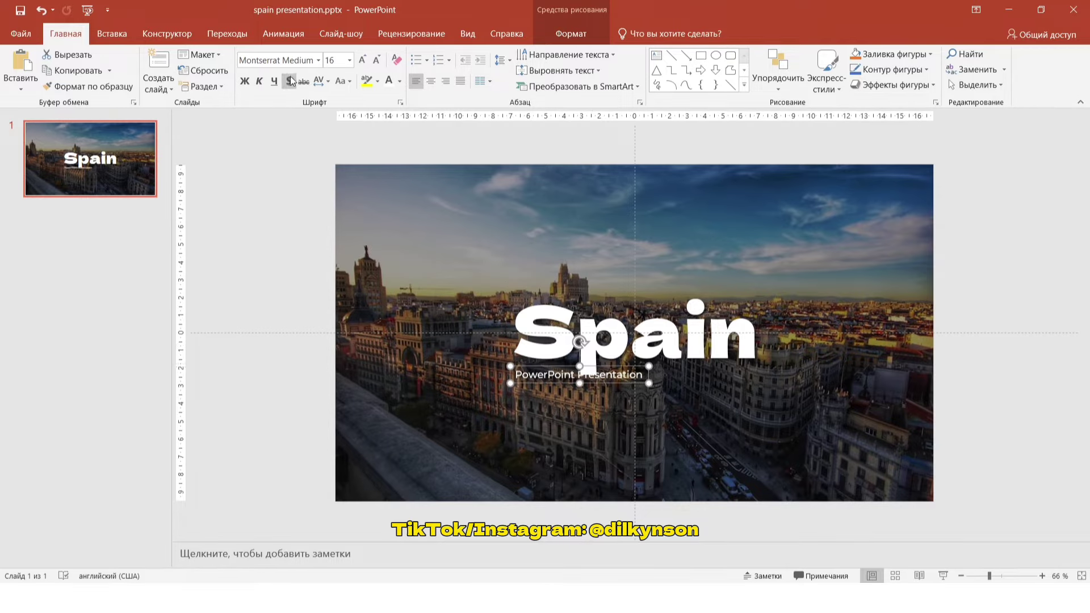
left_click(578, 376)
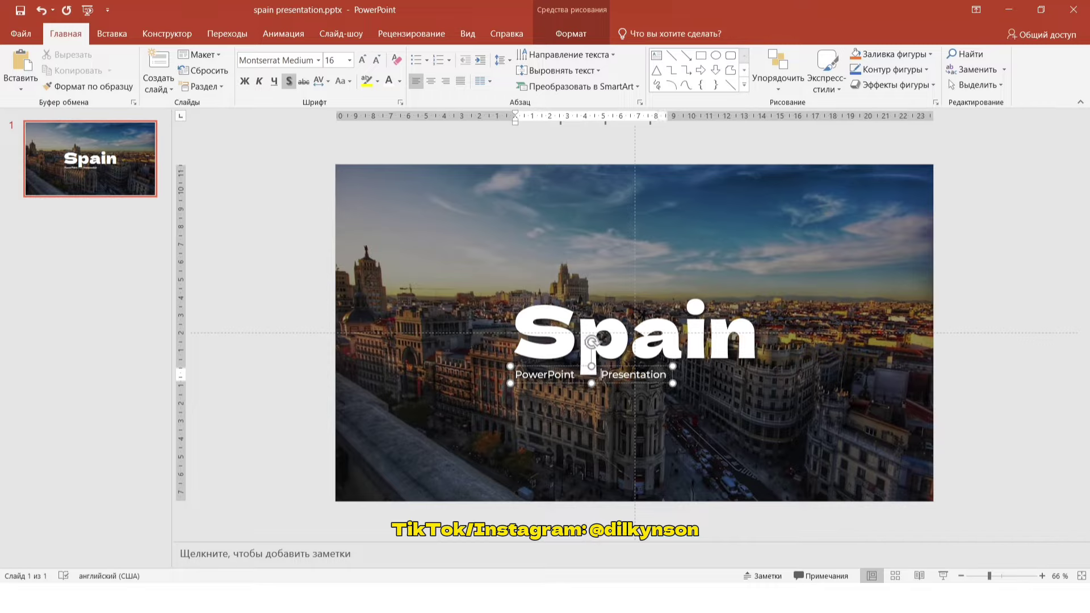
left_click_drag(548, 387, 561, 380)
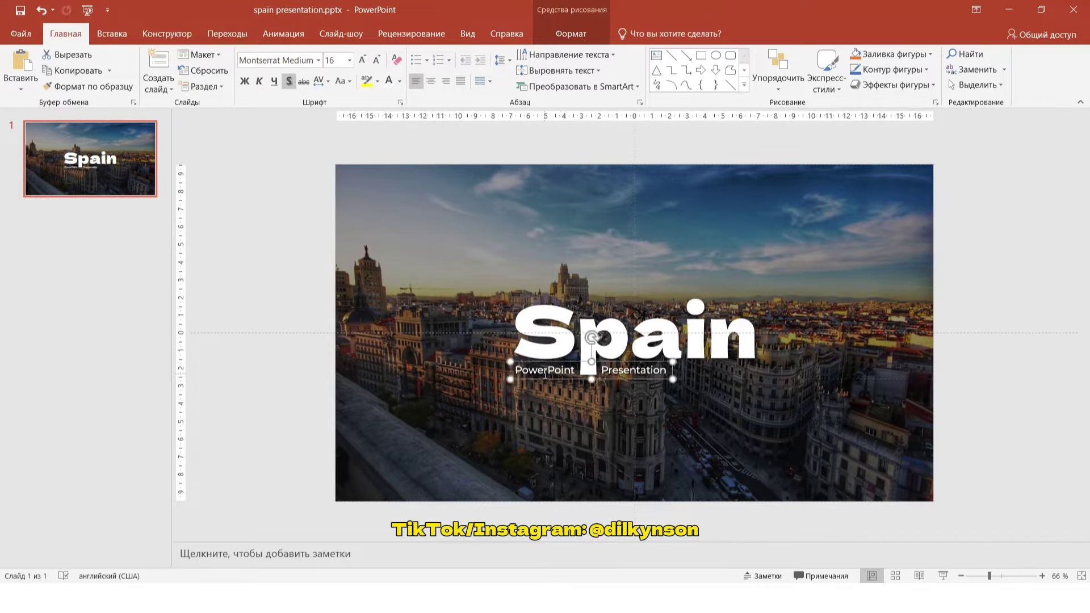
left_click(157, 85)
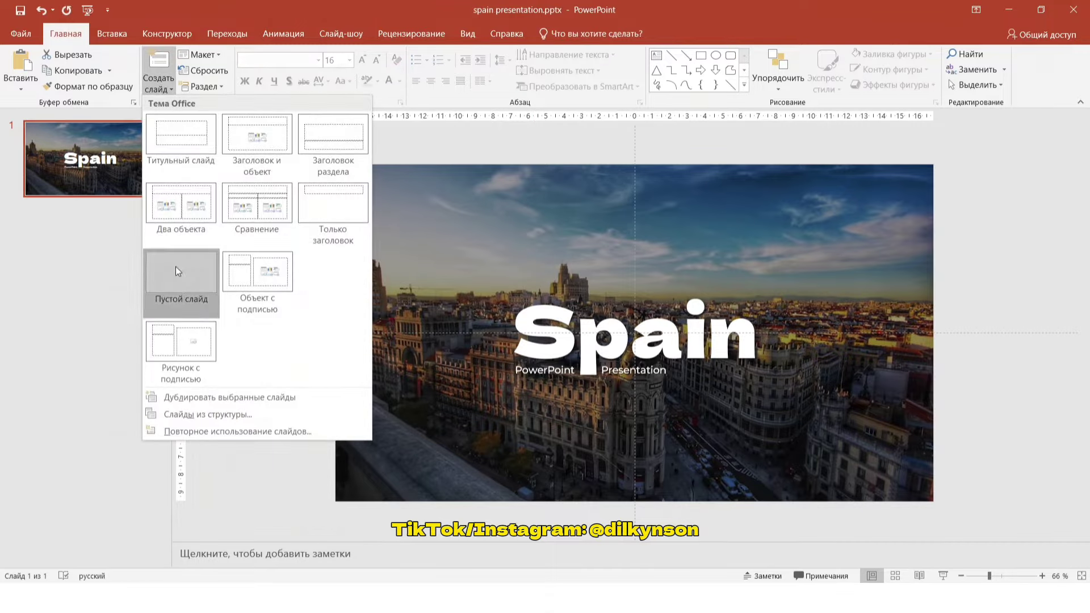
Step: Add a blank second slide and paste the darkened city photo onto it
left_click(177, 270)
left_click(132, 183)
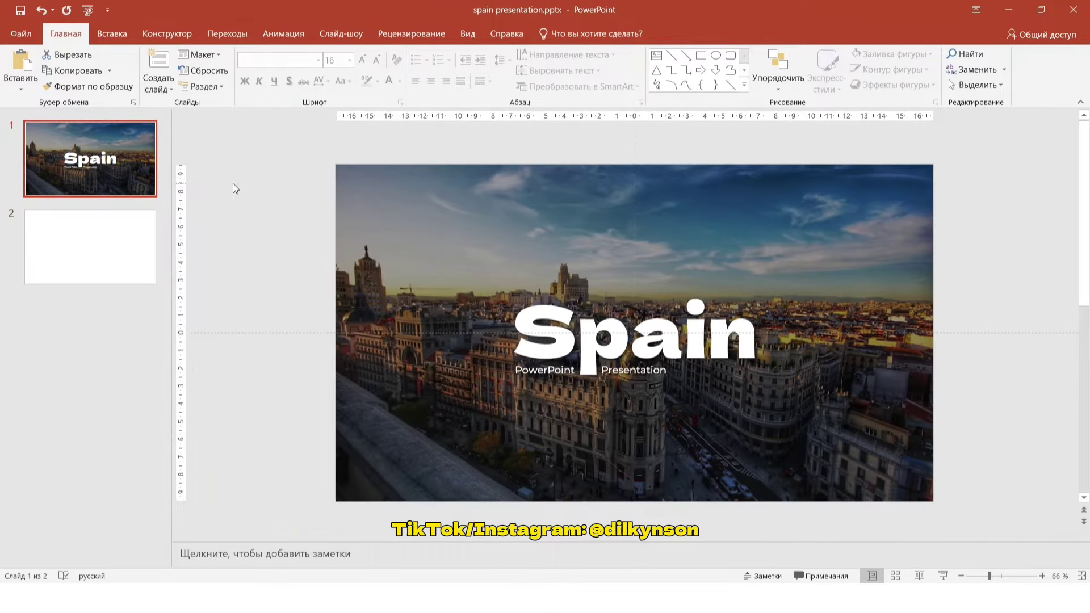
right_click(368, 185)
left_click(398, 210)
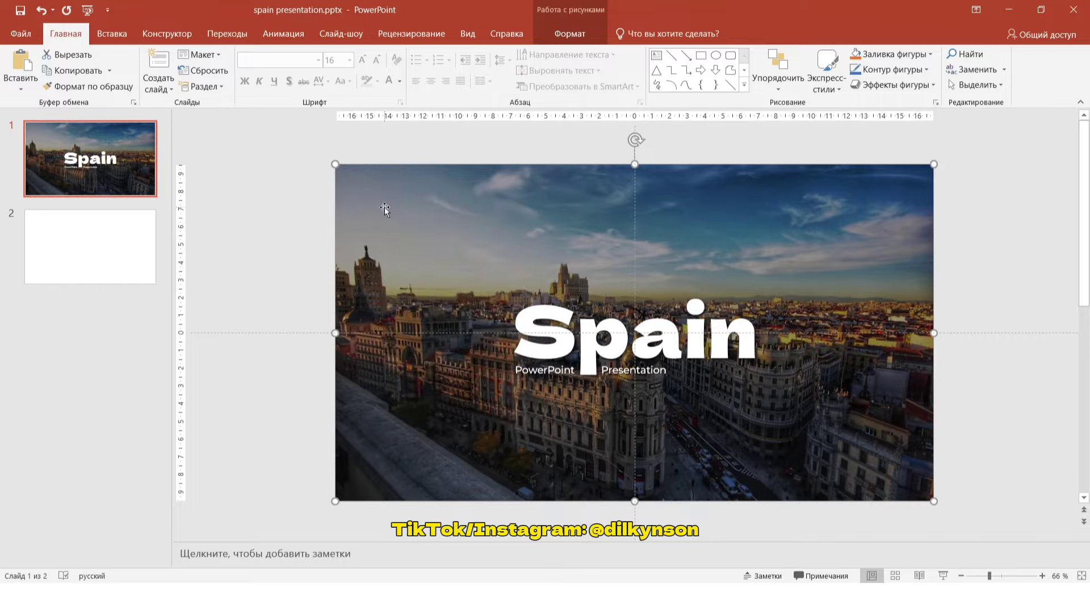
left_click(68, 244)
left_click(25, 64)
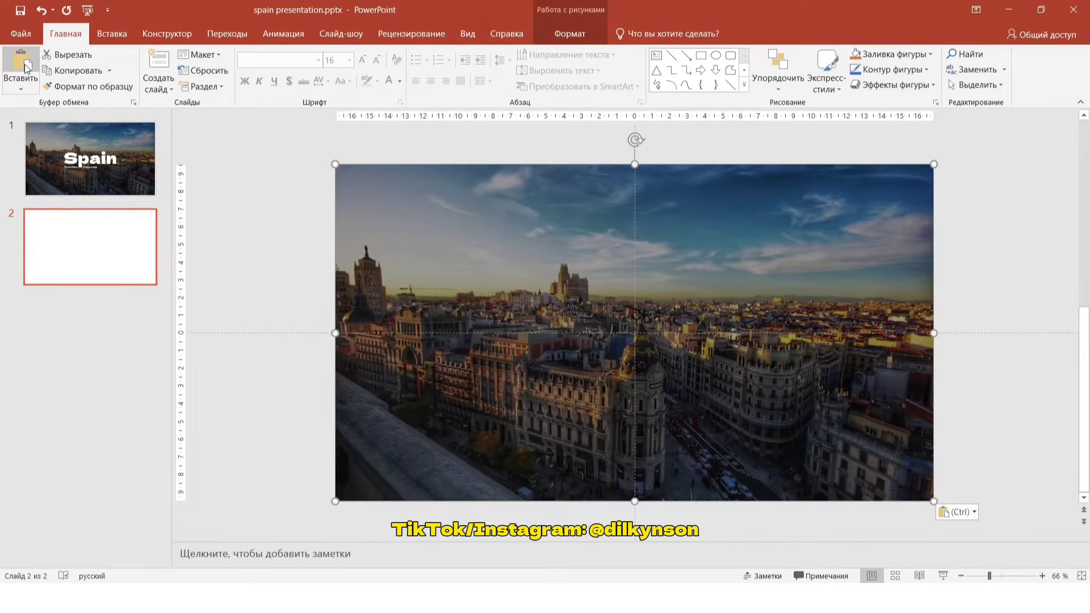
Step: Copy the Spain title box from slide 1 onto slide 2
left_click(72, 160)
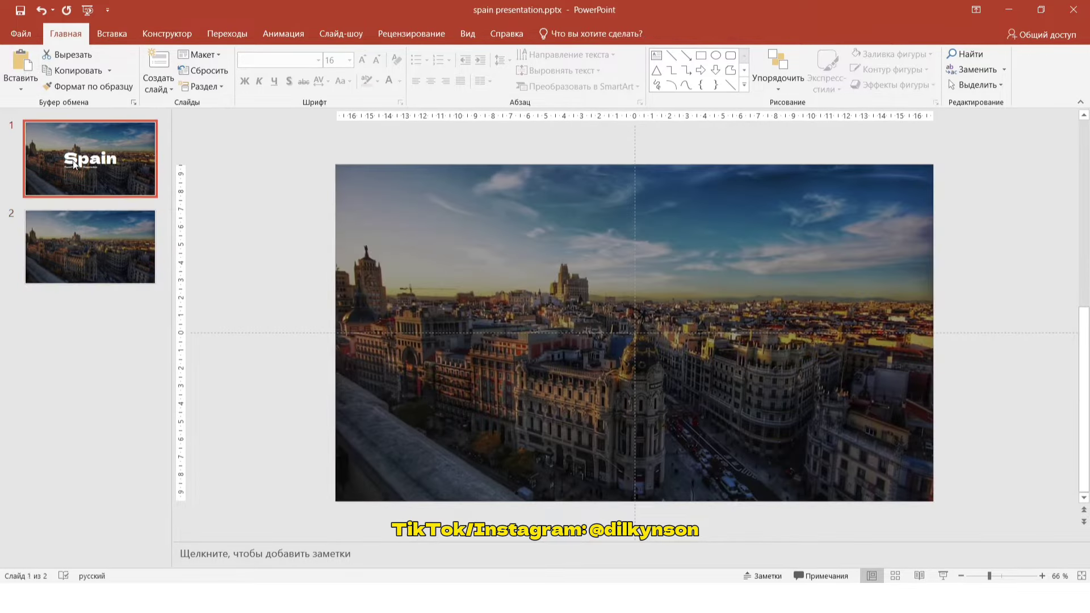
left_click(533, 323)
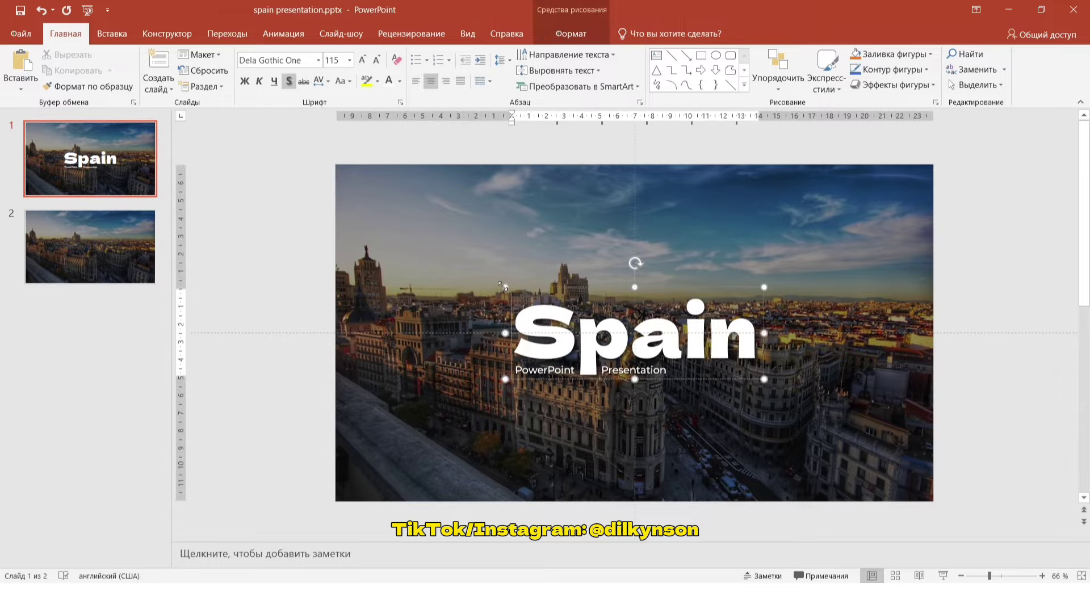
right_click(502, 285)
left_click(517, 283)
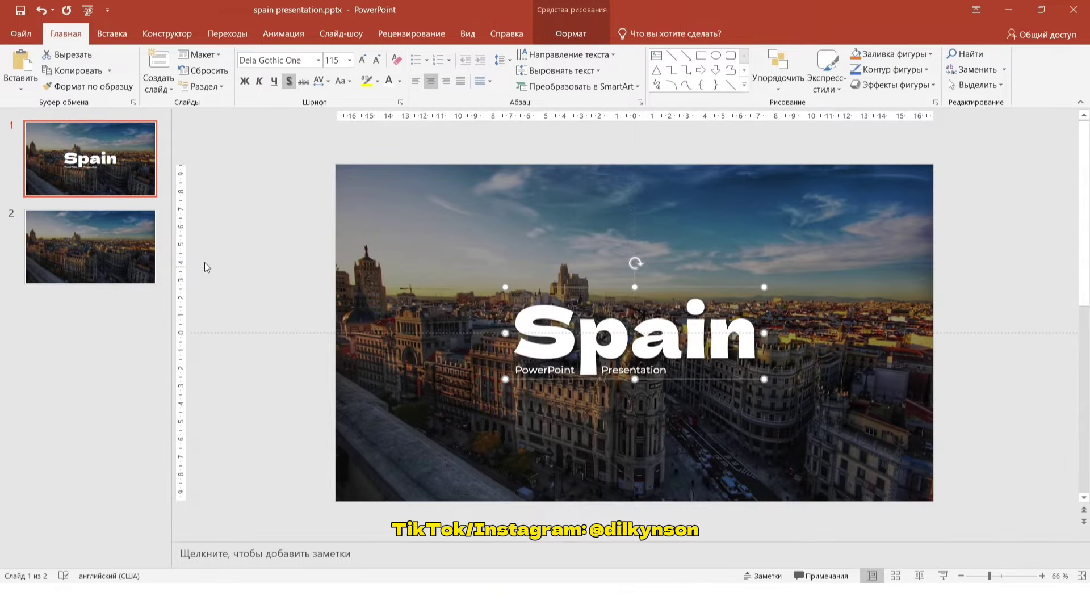
left_click(90, 247)
left_click(21, 62)
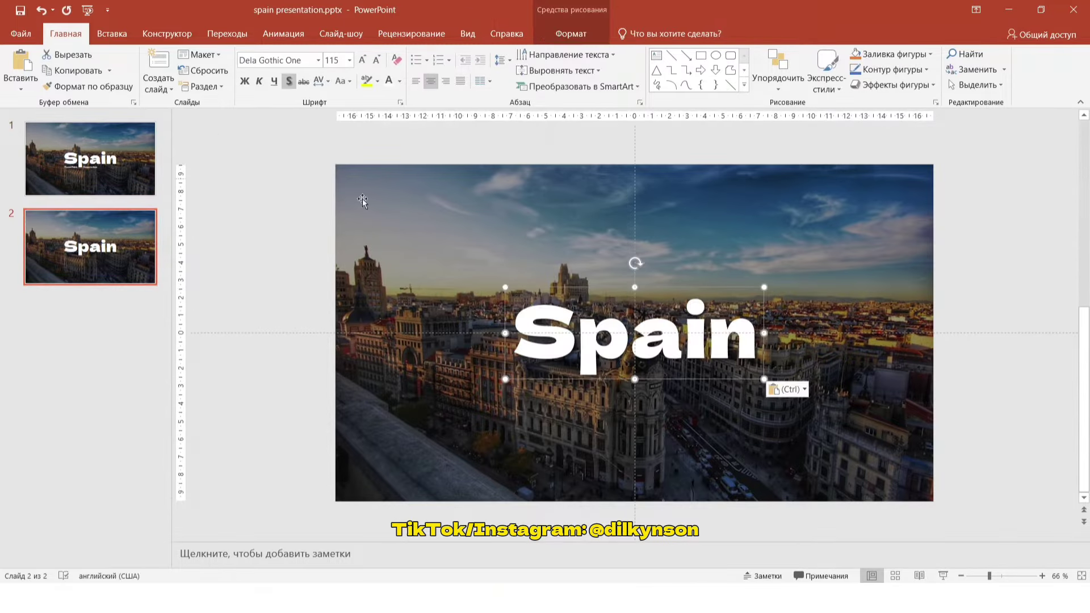
Step: Retype the copied title as 'Location', shrink it to size 66 and move it to the lower left
double_click(593, 332)
type("L")
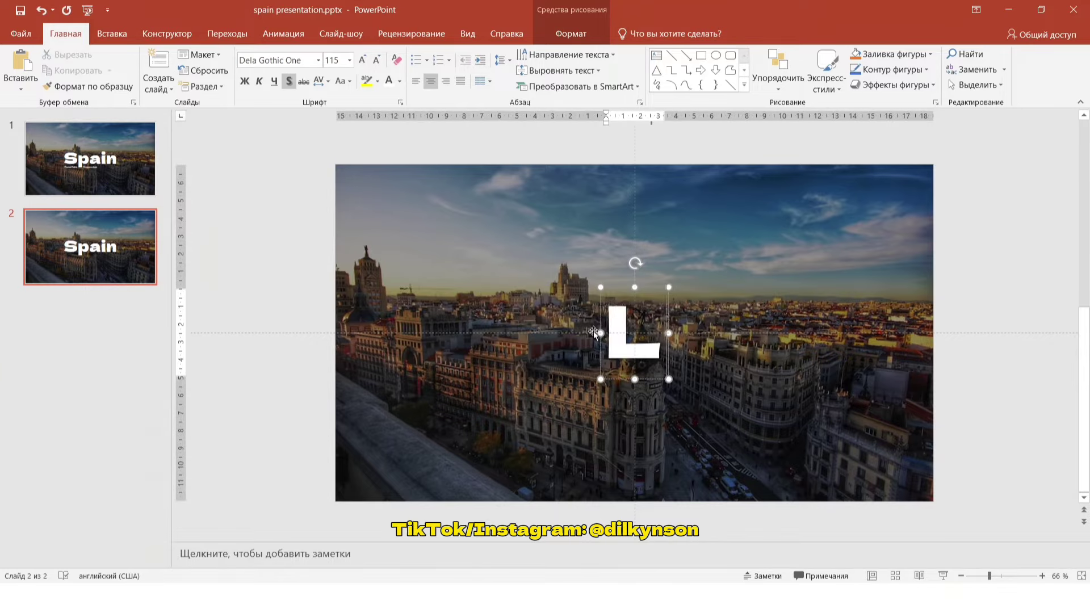
type("oocation")
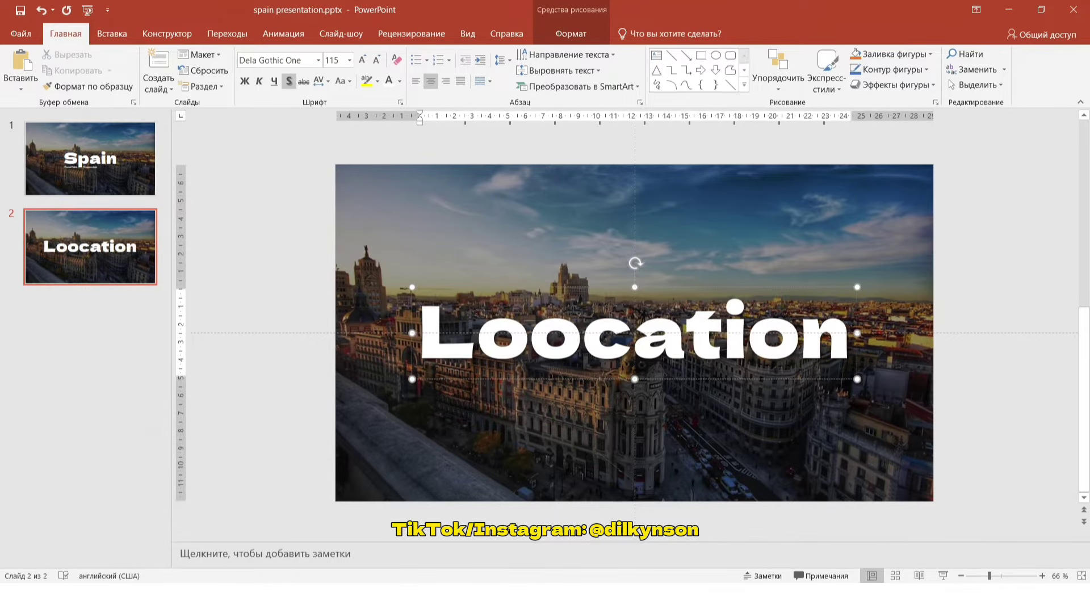
left_click(844, 288)
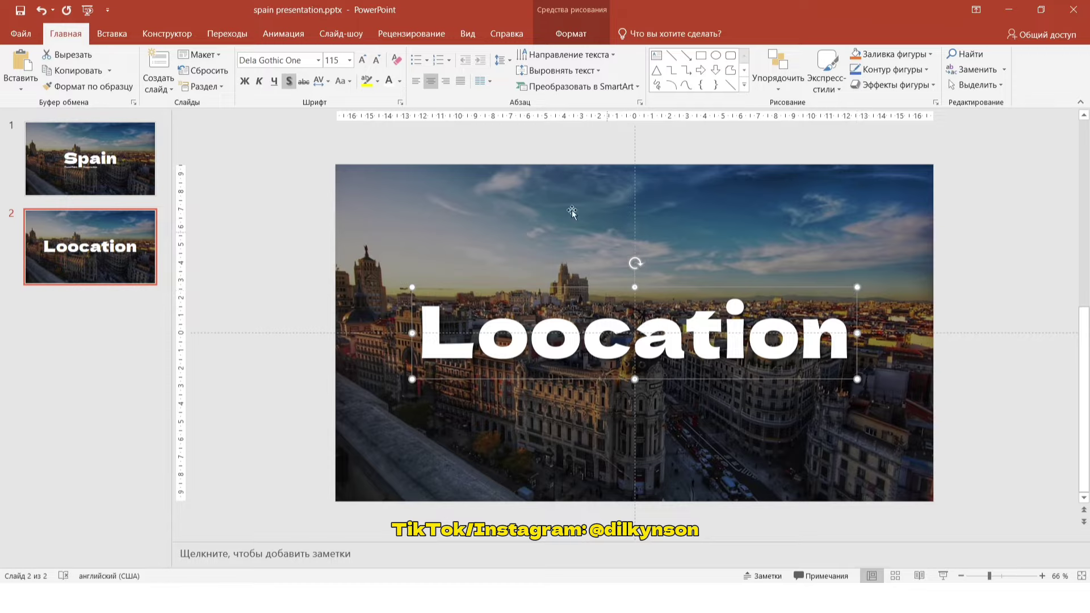
left_click(377, 62)
left_click(377, 63)
left_click(377, 63)
left_click(376, 63)
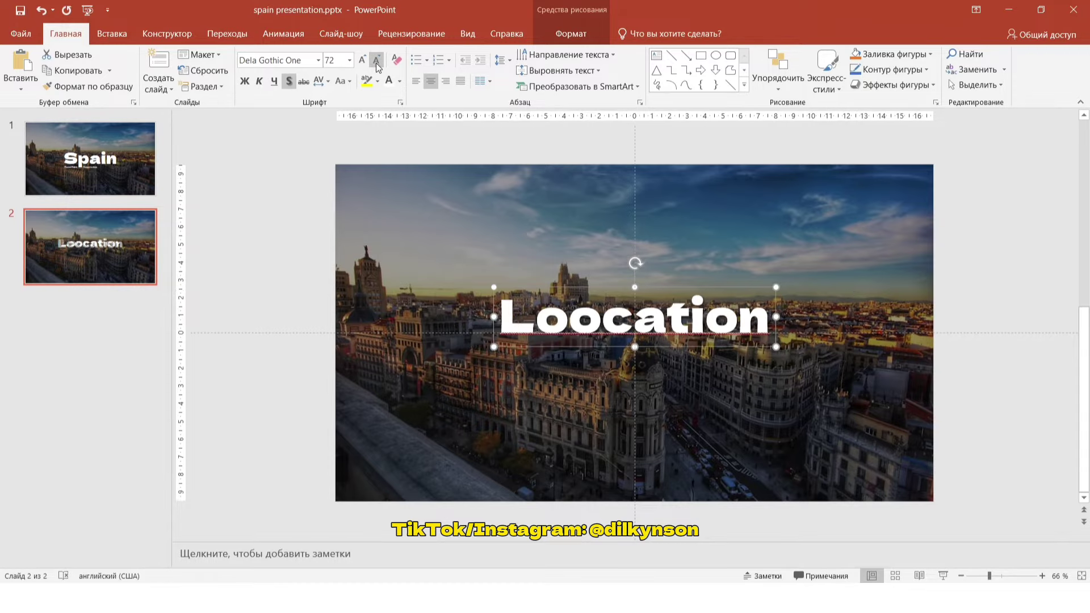
left_click(376, 62)
left_click(599, 317)
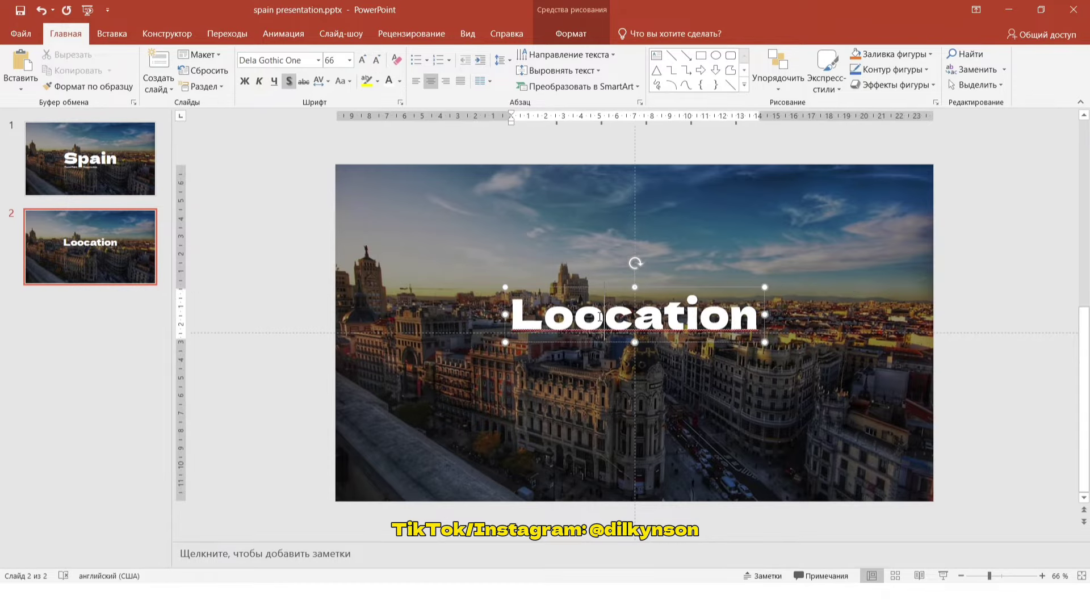
key("BackSpace")
left_click_drag(648, 288, 491, 346)
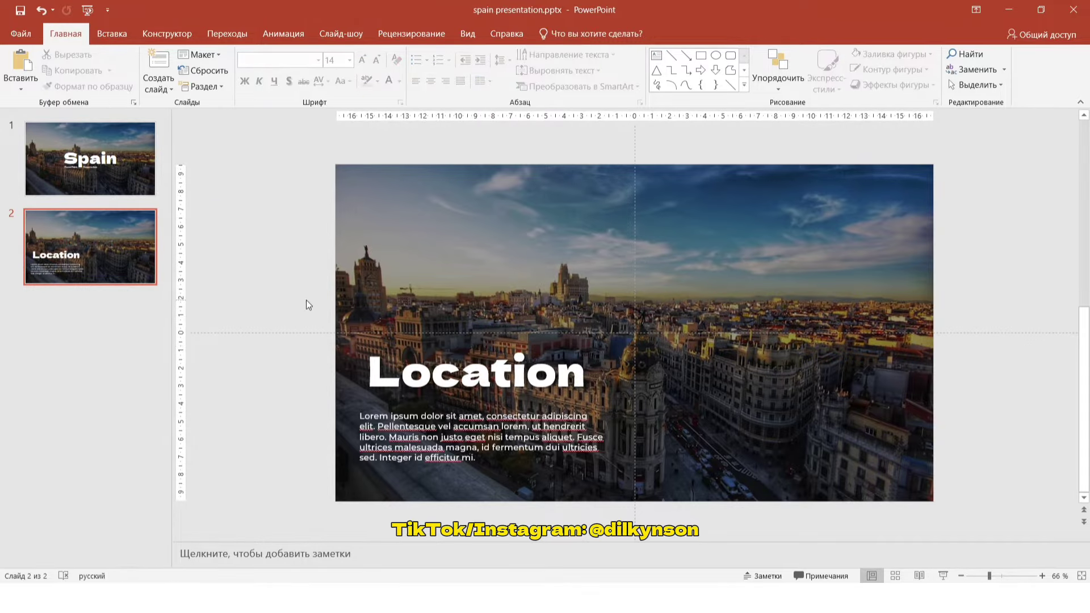
Step: Draw a rectangle over the slide's right half with no outline and white fill
left_click(701, 55)
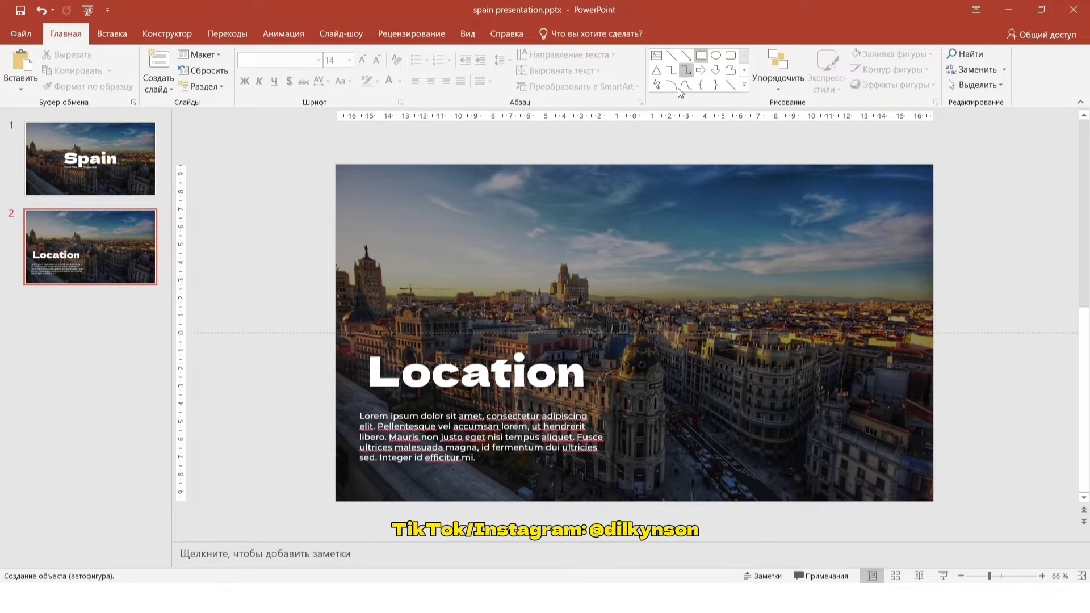
left_click_drag(634, 164, 932, 498)
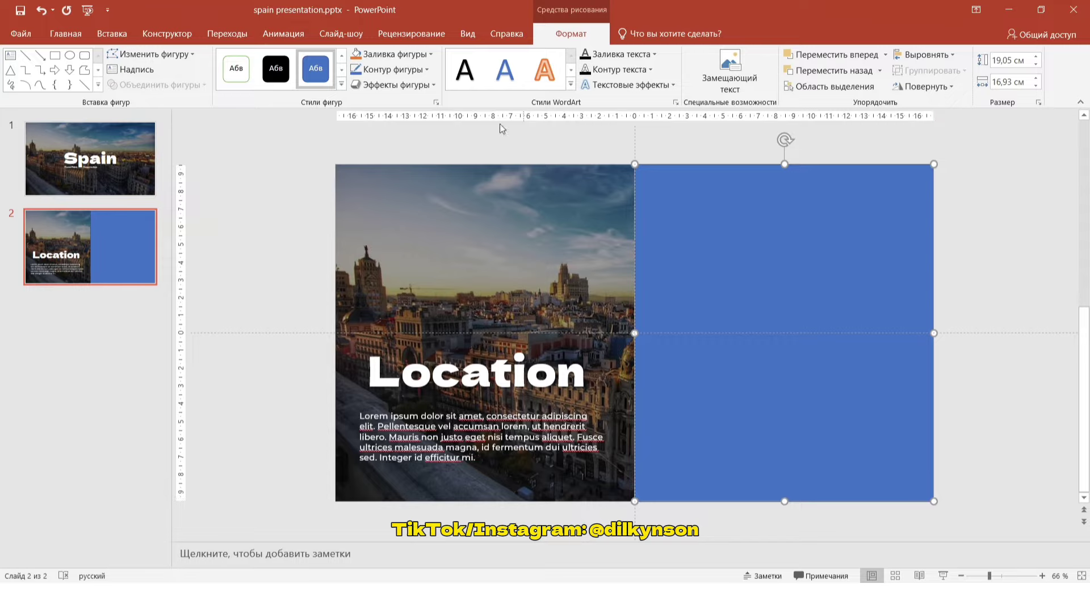
left_click(427, 69)
left_click(408, 190)
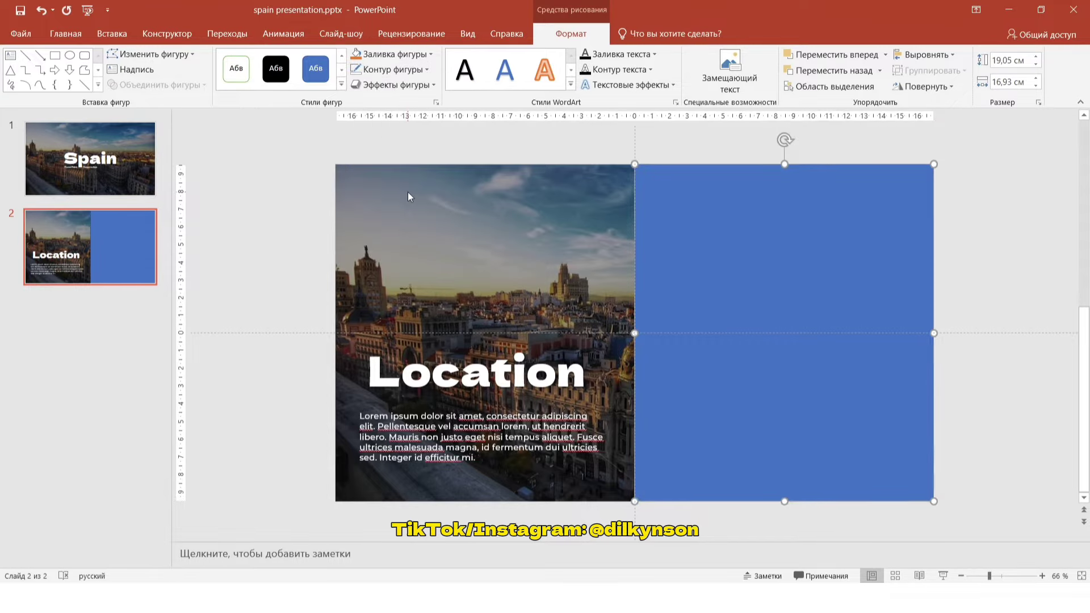
left_click(395, 55)
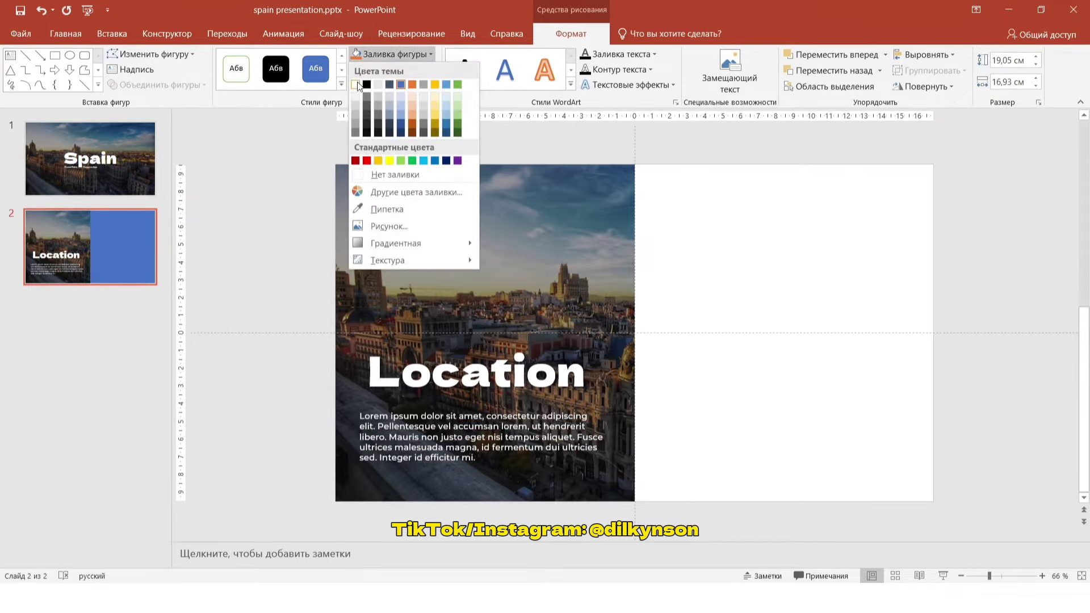
left_click(356, 83)
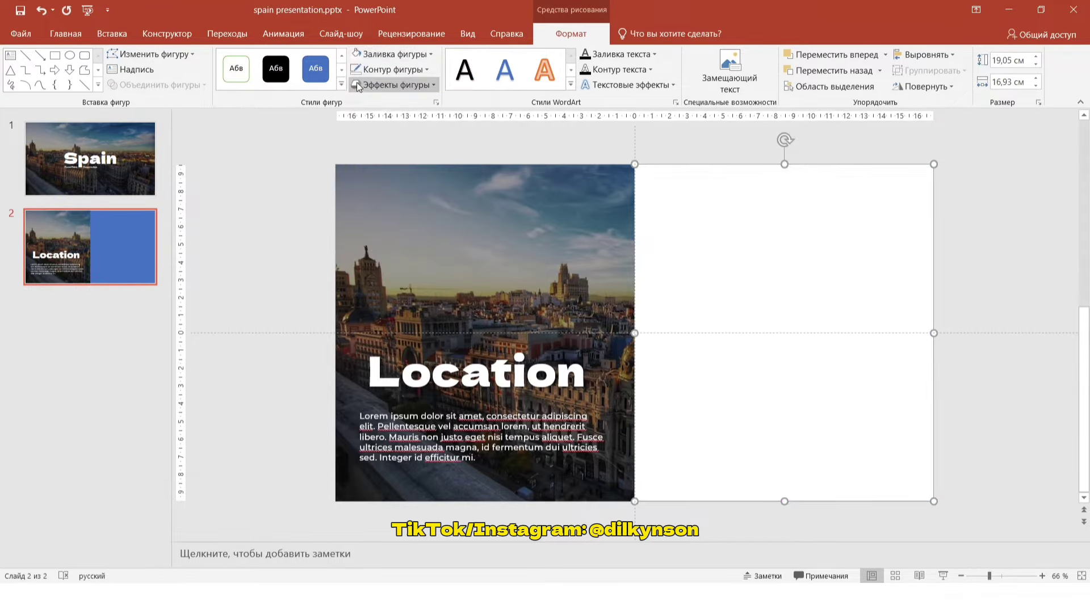
left_click(519, 143)
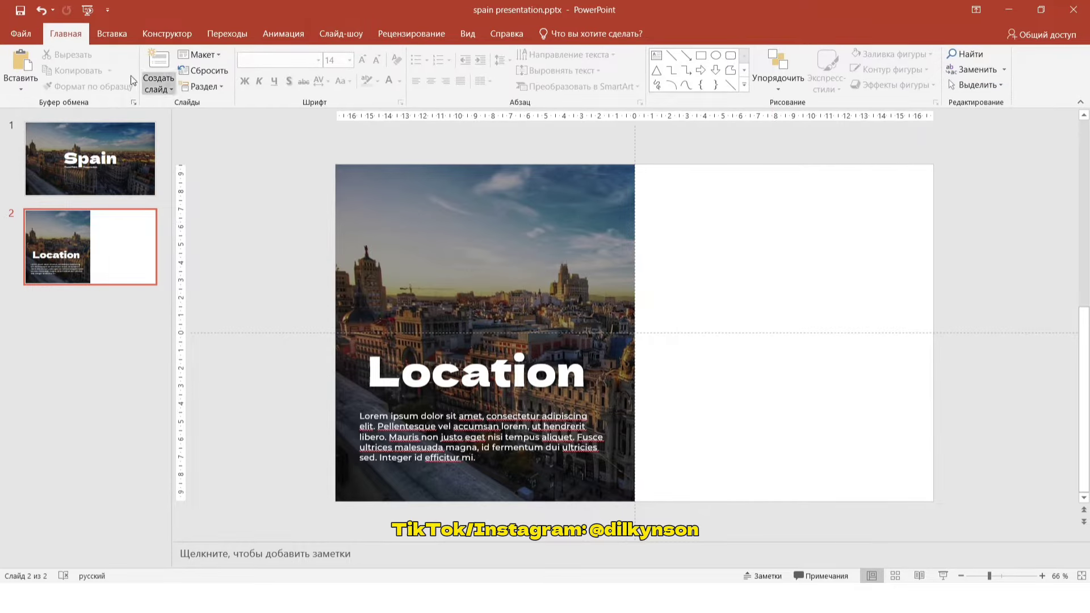
Step: Paste the world map and stretch its crop frame to cover the slide's right half
left_click(10, 64)
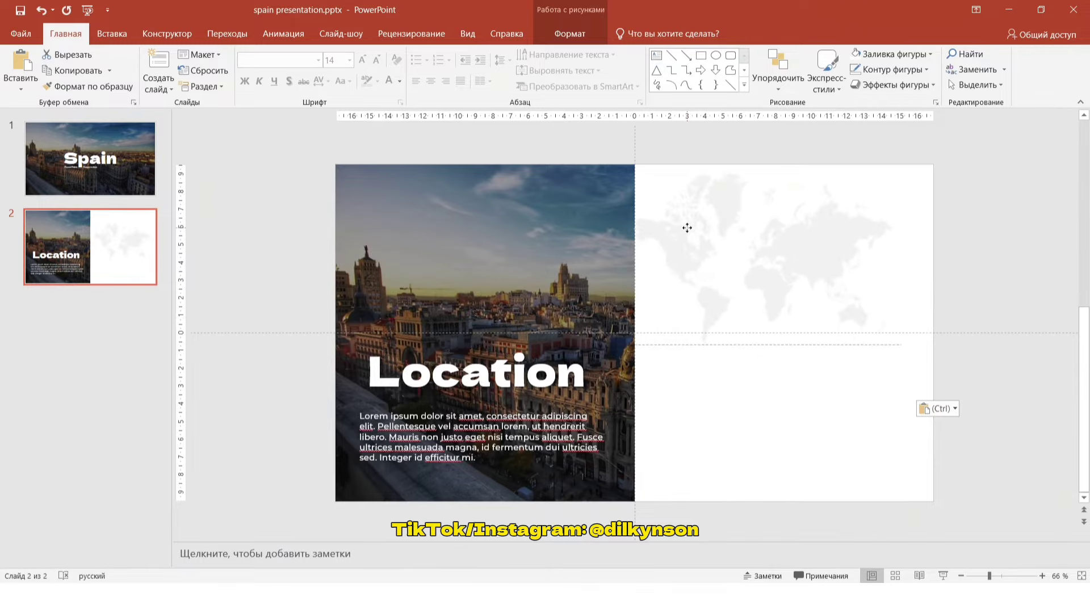
left_click_drag(706, 291, 698, 245)
right_click(716, 229)
left_click(761, 194)
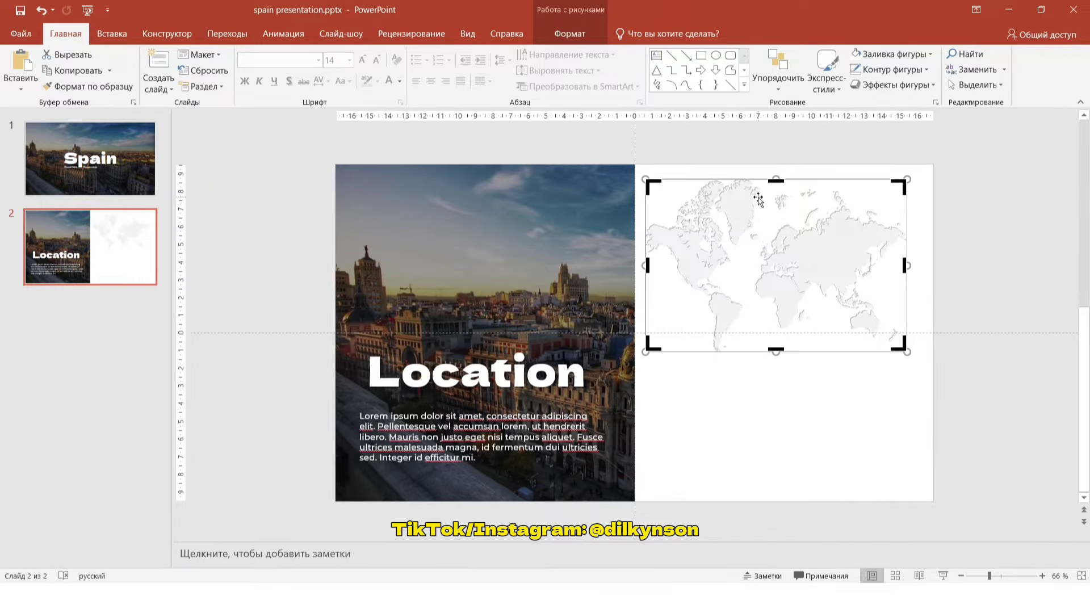
left_click_drag(645, 179, 635, 165)
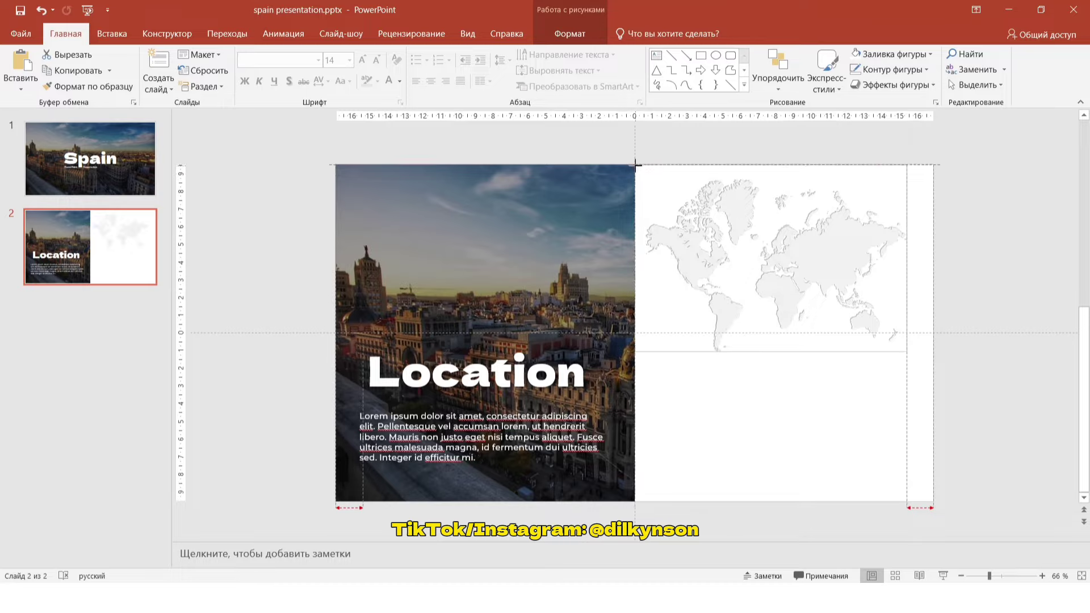
left_click_drag(899, 343, 924, 488)
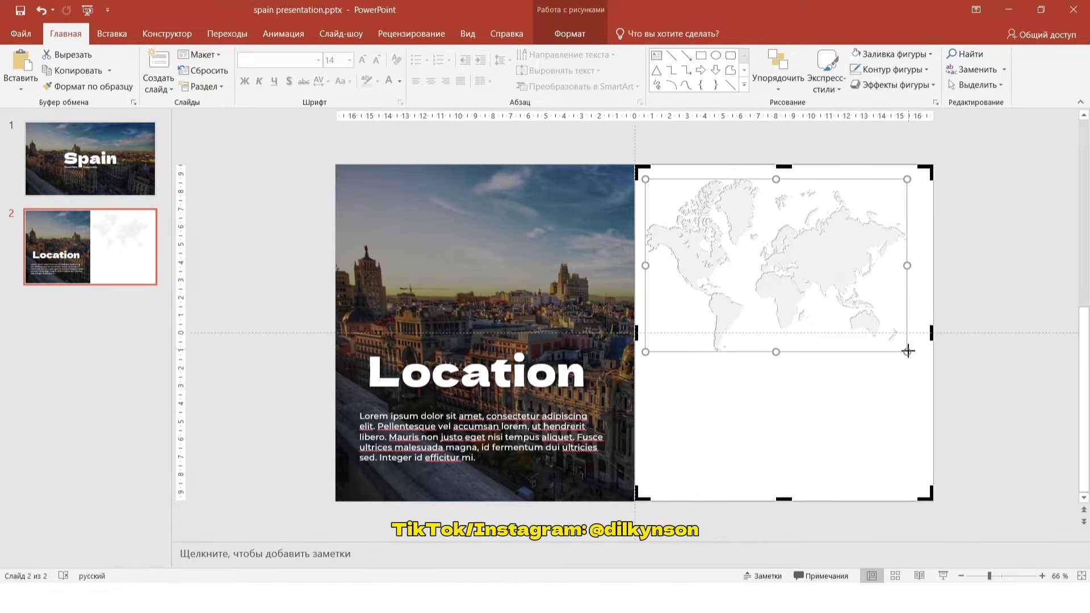
Step: Enlarge and shift the map inside the crop so Europe and North Africa show, then apply the crop
left_click_drag(908, 352, 1067, 531)
left_click(976, 577)
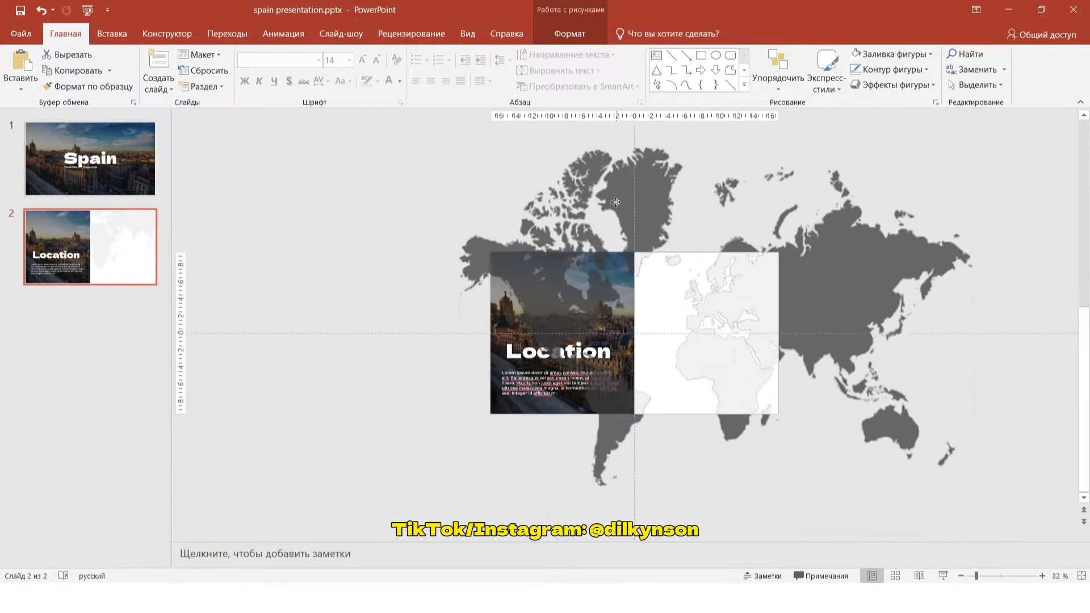
left_click_drag(640, 258, 450, 139)
mouse_move(454, 485)
left_mouse_down()
mouse_move(333, 440)
mouse_move(384, 478)
left_mouse_up()
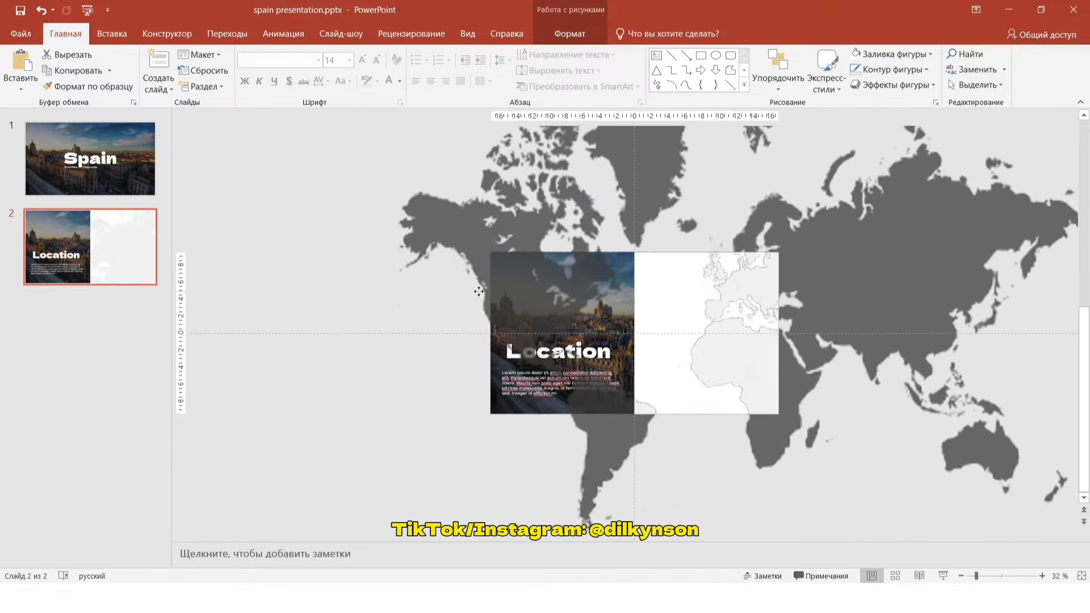
scroll(385, 479, "down", 2, "ctrl")
left_click_drag(531, 236, 515, 218)
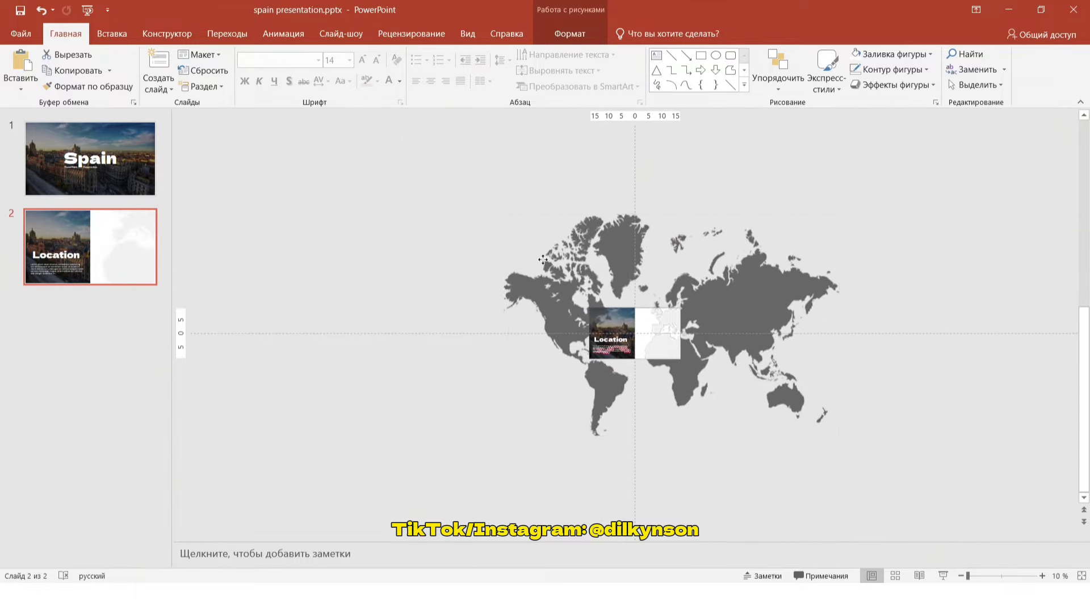
left_click(897, 319)
scroll(729, 339, "up", 3, "ctrl")
double_click(729, 339)
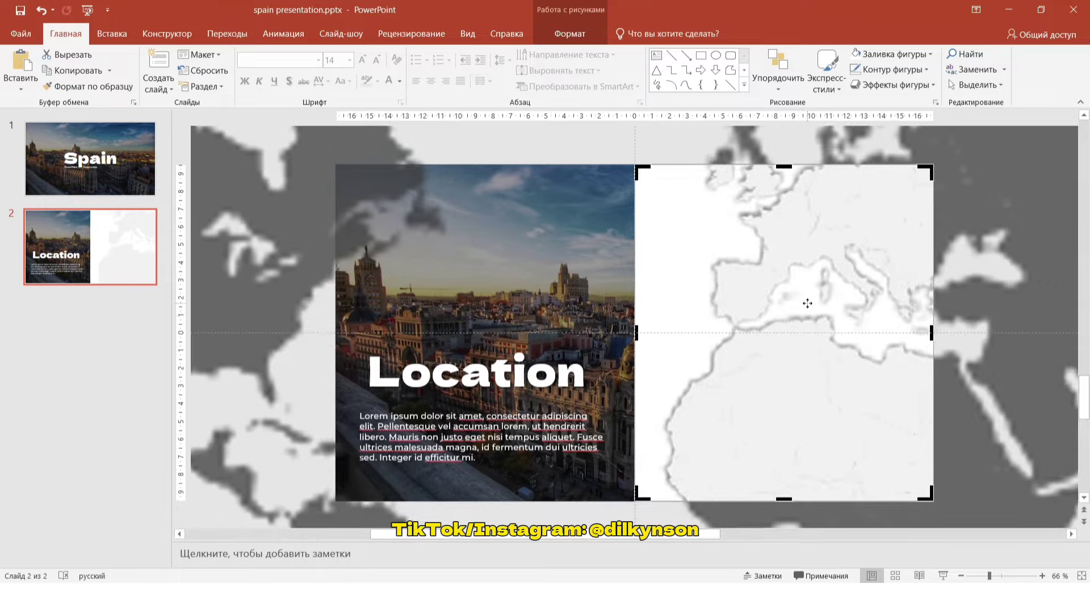
scroll(738, 338, "down", 2, "ctrl")
key("Escape")
key("Escape")
scroll(745, 338, "up", 1, "ctrl")
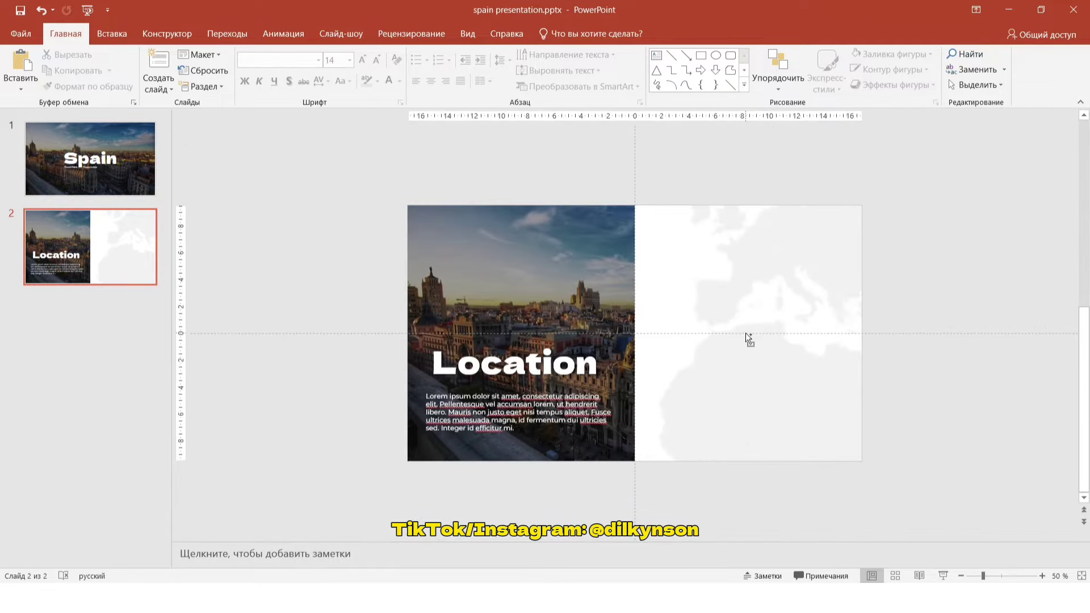
scroll(745, 336, "up", 1, "ctrl")
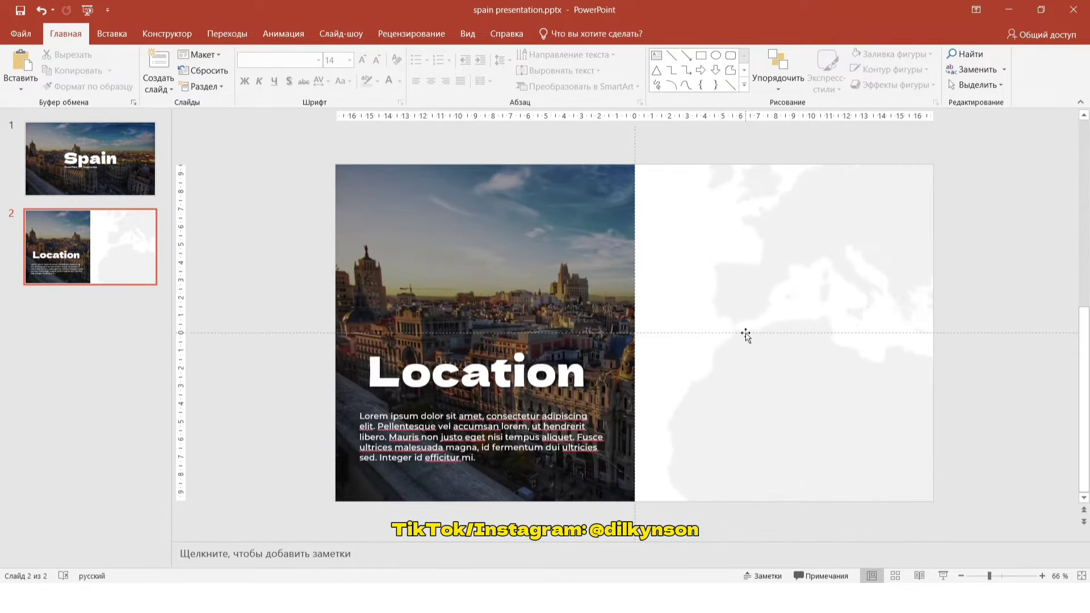
Step: Paste the Spain flag-shaped map and position it over Spain on the world map
left_click(26, 61)
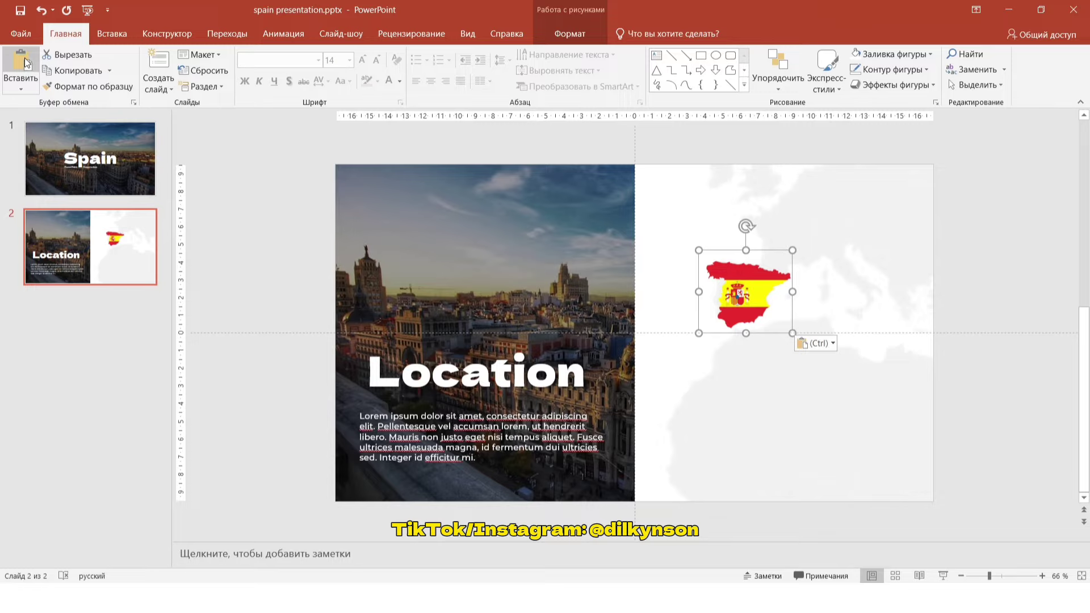
left_click_drag(738, 296, 748, 292)
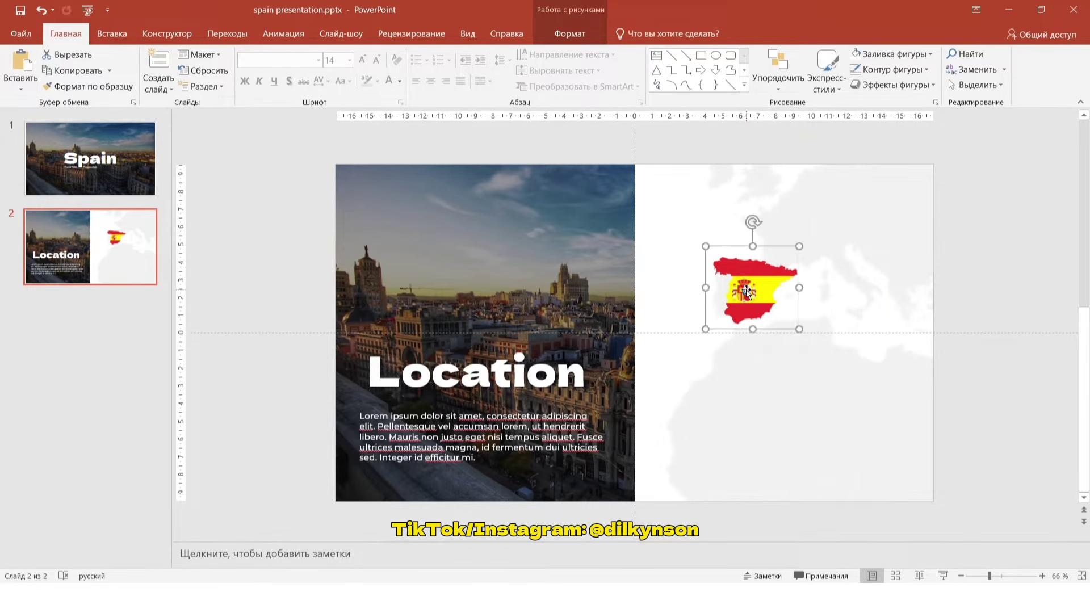
left_click(904, 271)
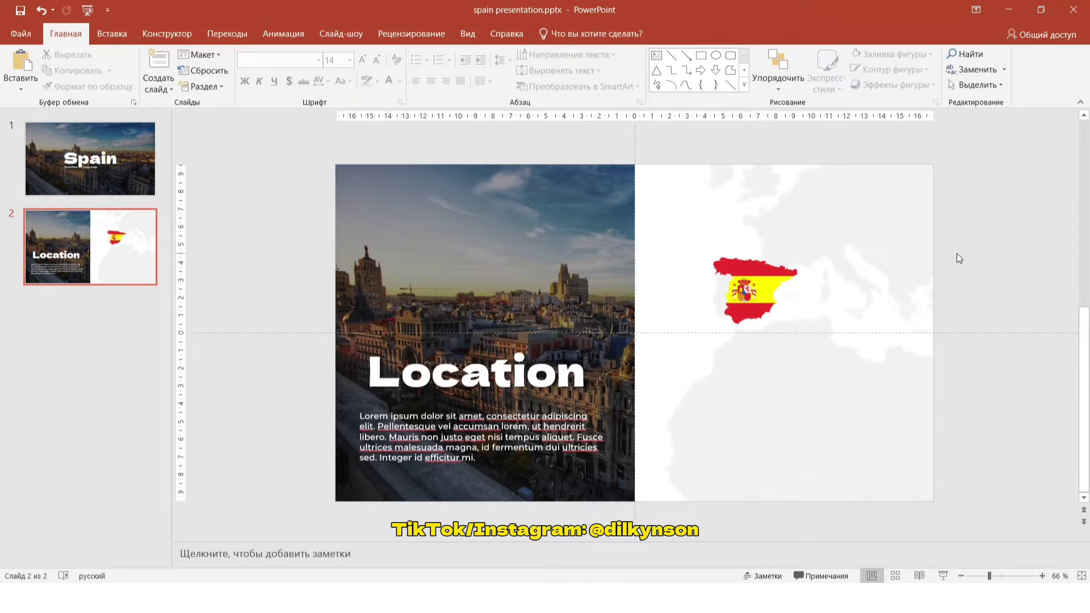
left_click(731, 55)
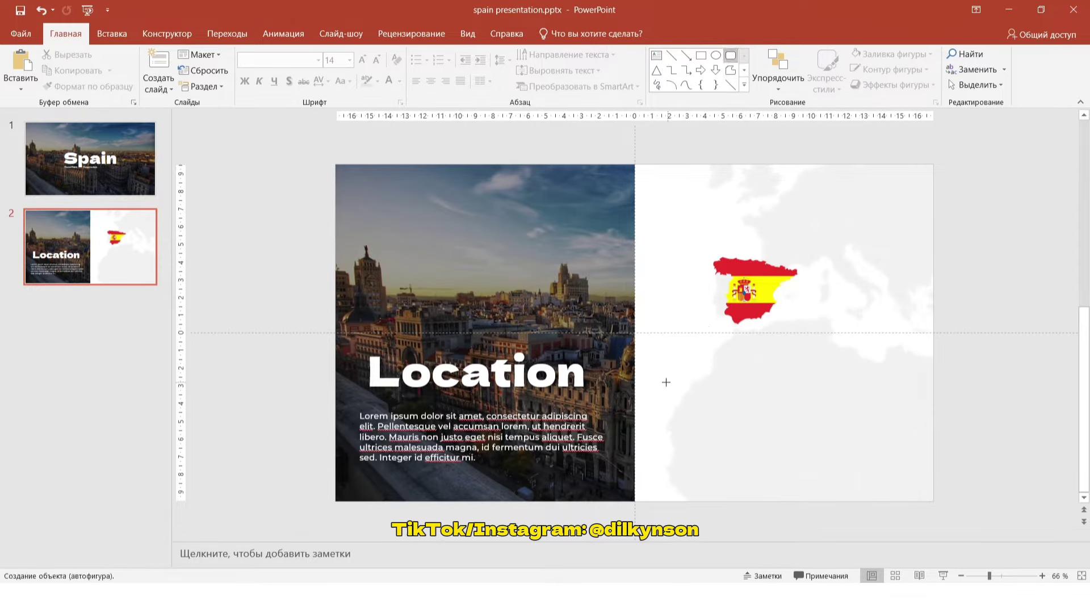
Step: Draw a rounded rectangle on the right half, sized to 5 × 4.08 cm
left_click_drag(661, 372, 739, 467)
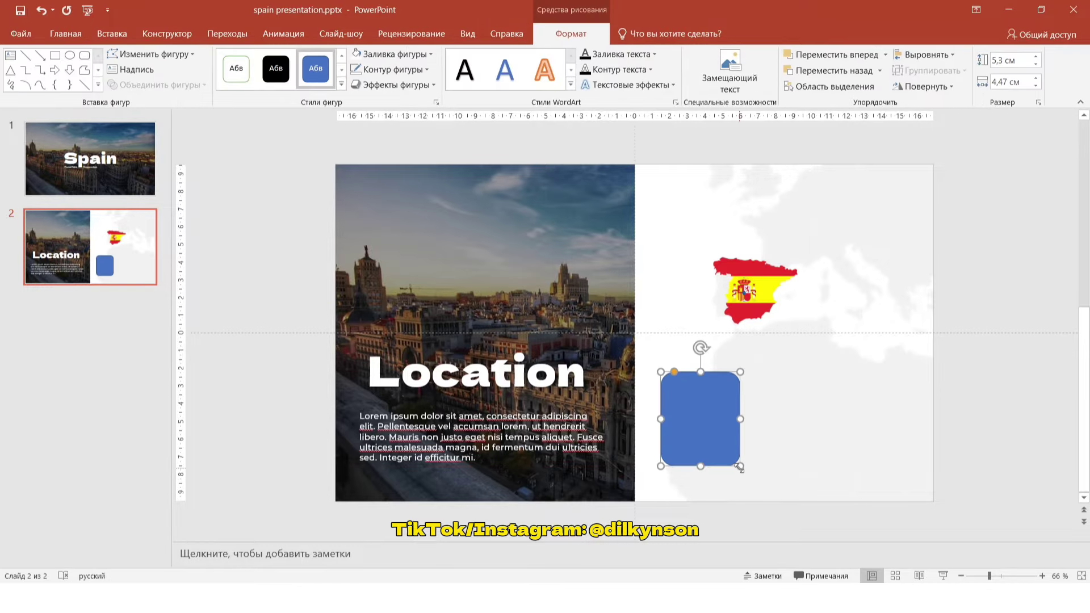
left_click_drag(740, 371, 733, 377)
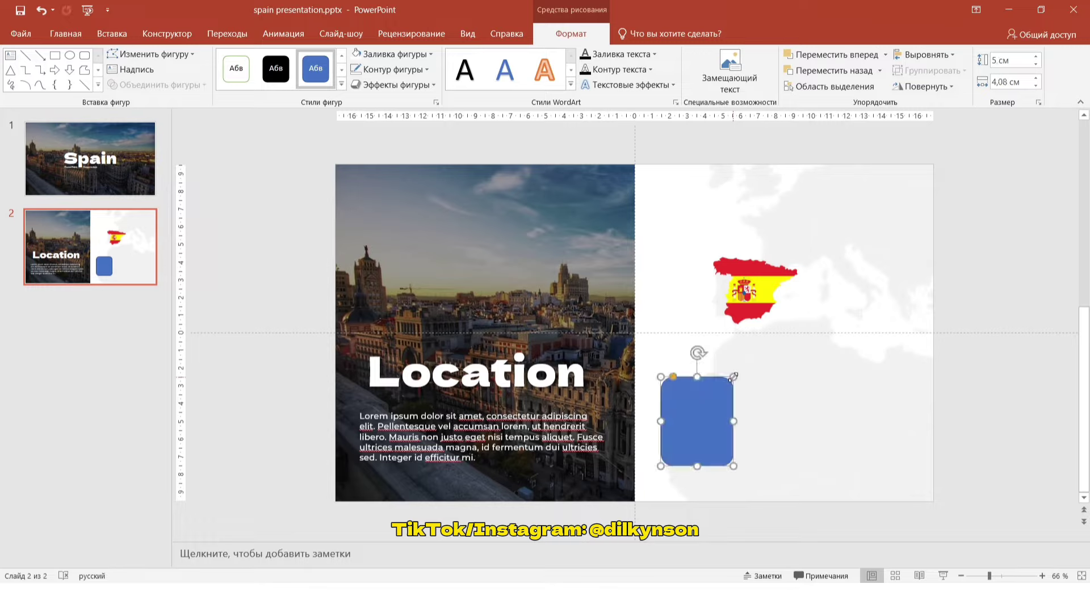
left_click_drag(698, 404, 666, 384)
scroll(689, 395, "up", 1, "ctrl")
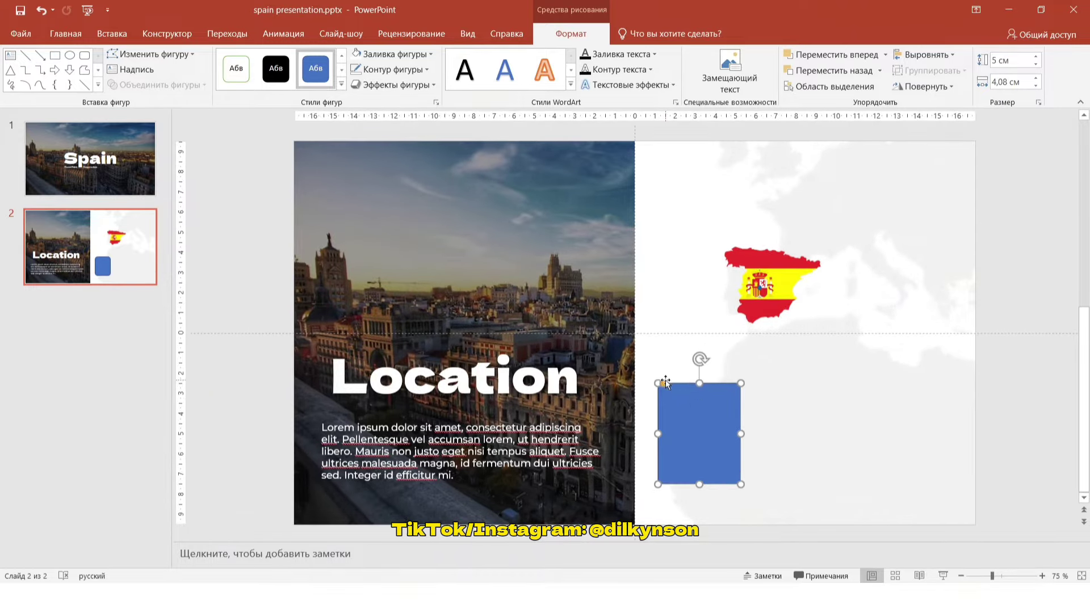
Step: Remove the rectangle's outline and fill it with the photo's dark sky blue via eyedropper
left_click(392, 69)
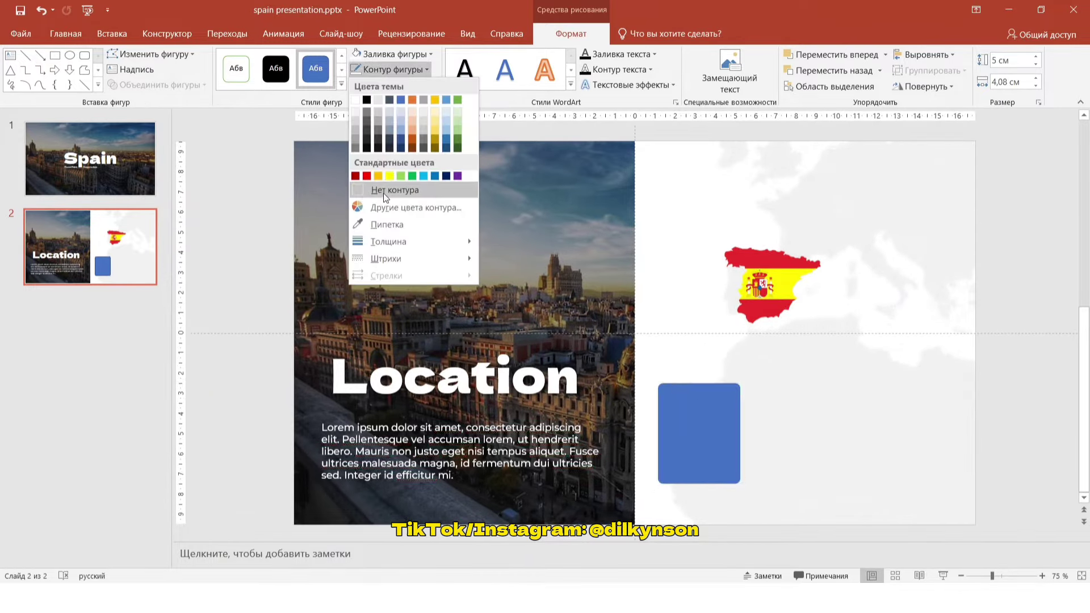
left_click(384, 193)
left_click(397, 54)
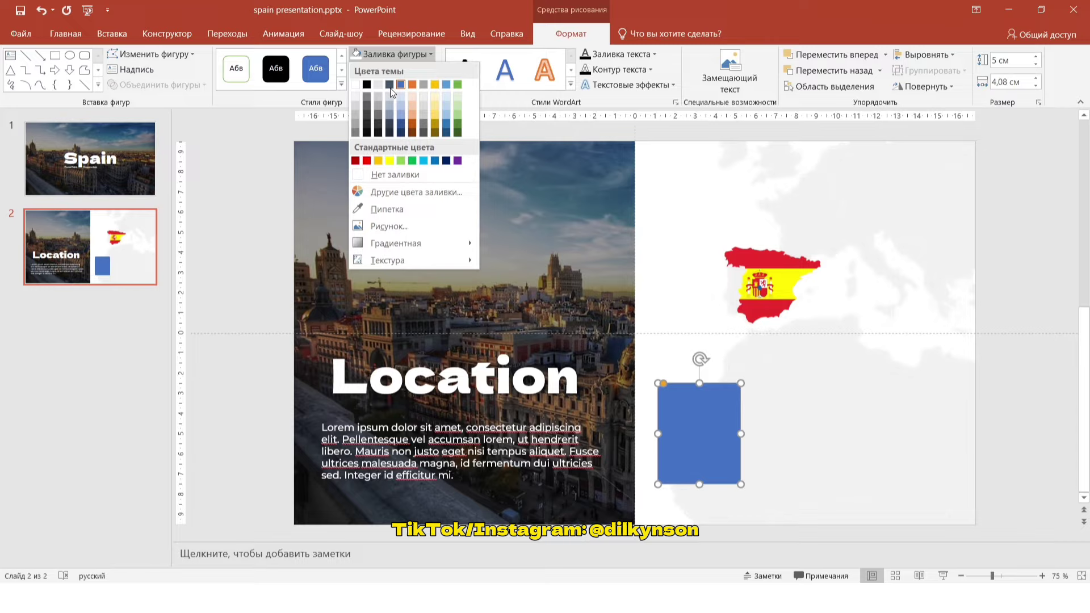
left_click(381, 210)
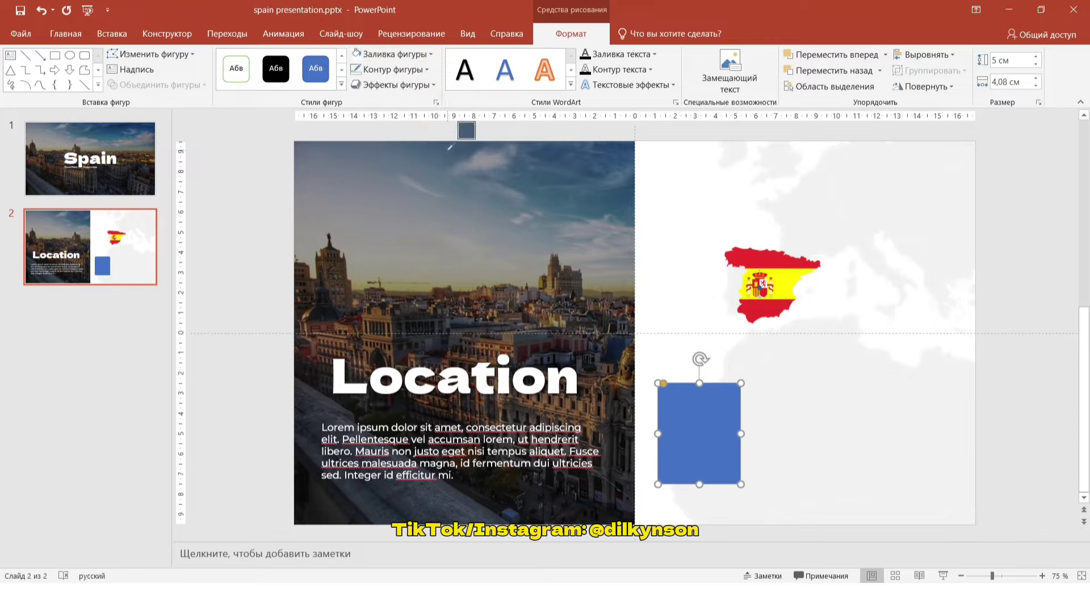
left_click(449, 153)
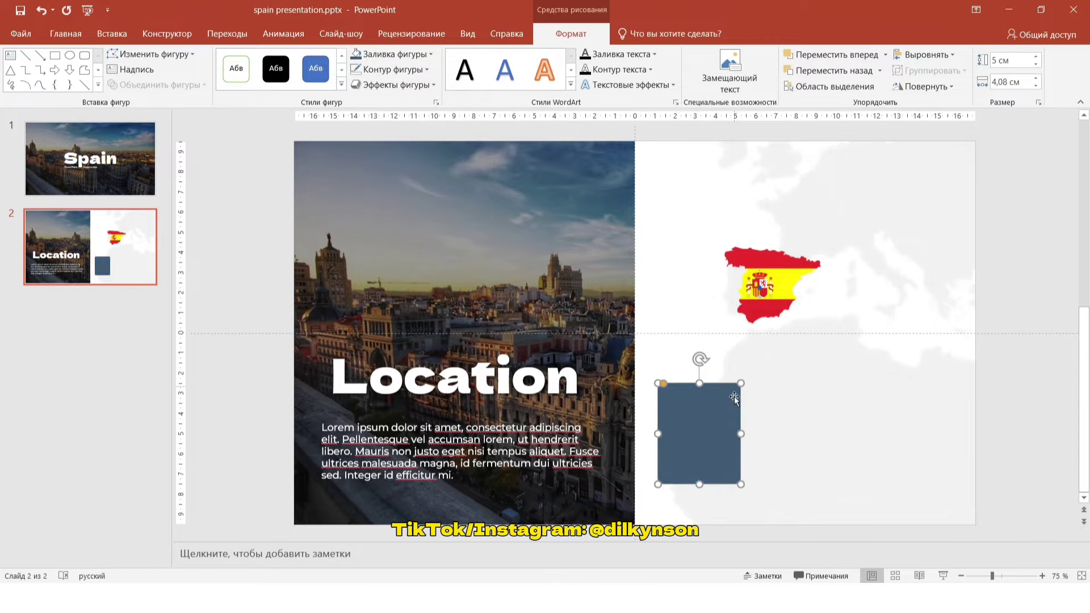
Step: Make two copies of the rectangle in a row to its right and group all three
left_click_drag(713, 417, 812, 433)
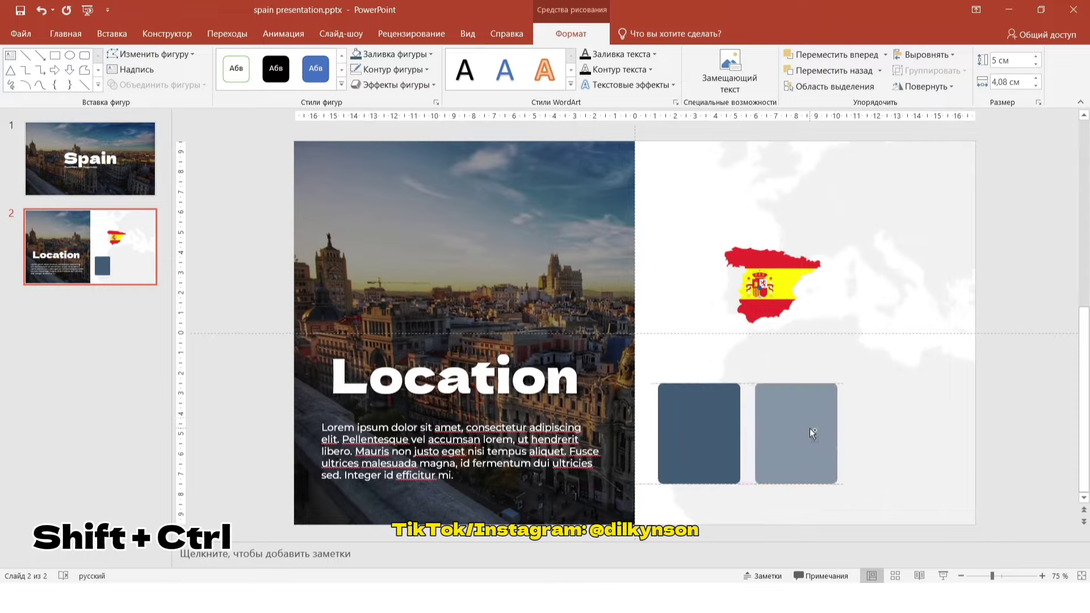
left_click_drag(813, 433, 905, 430)
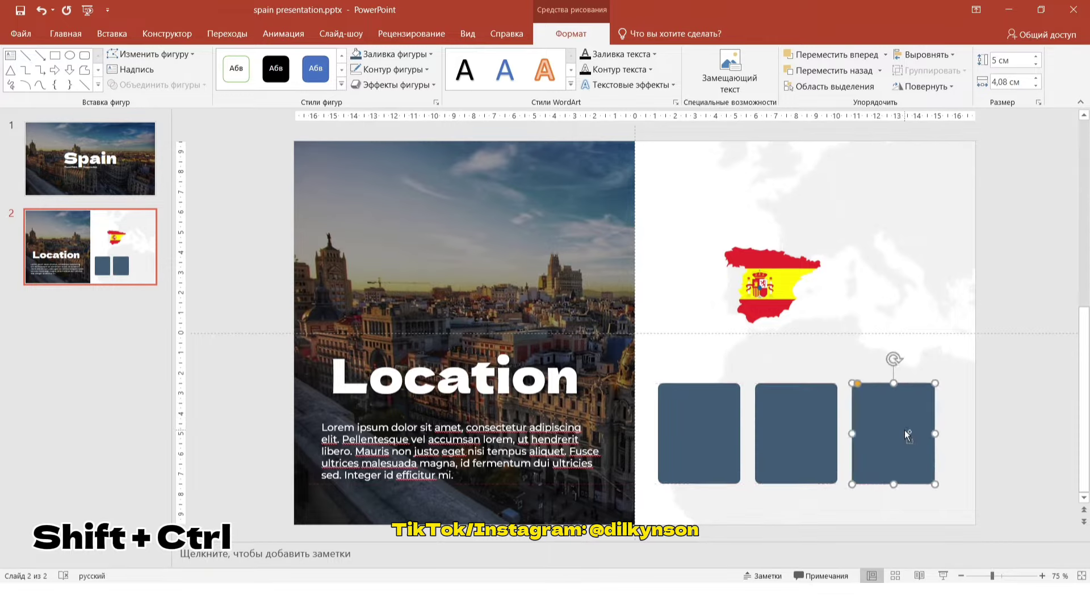
left_click(806, 409, "shift")
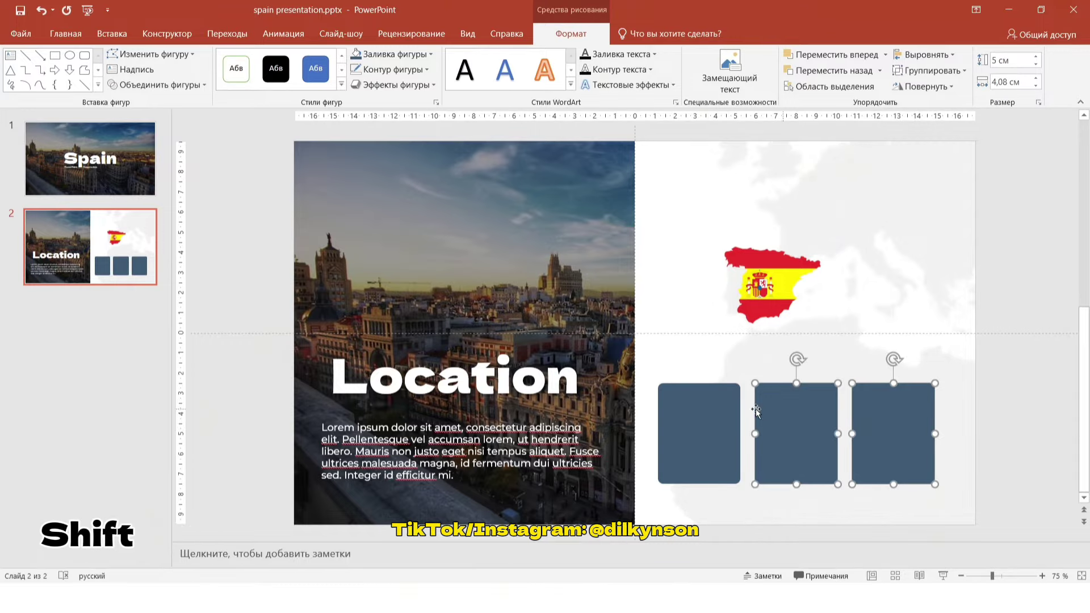
left_click(715, 409, "shift")
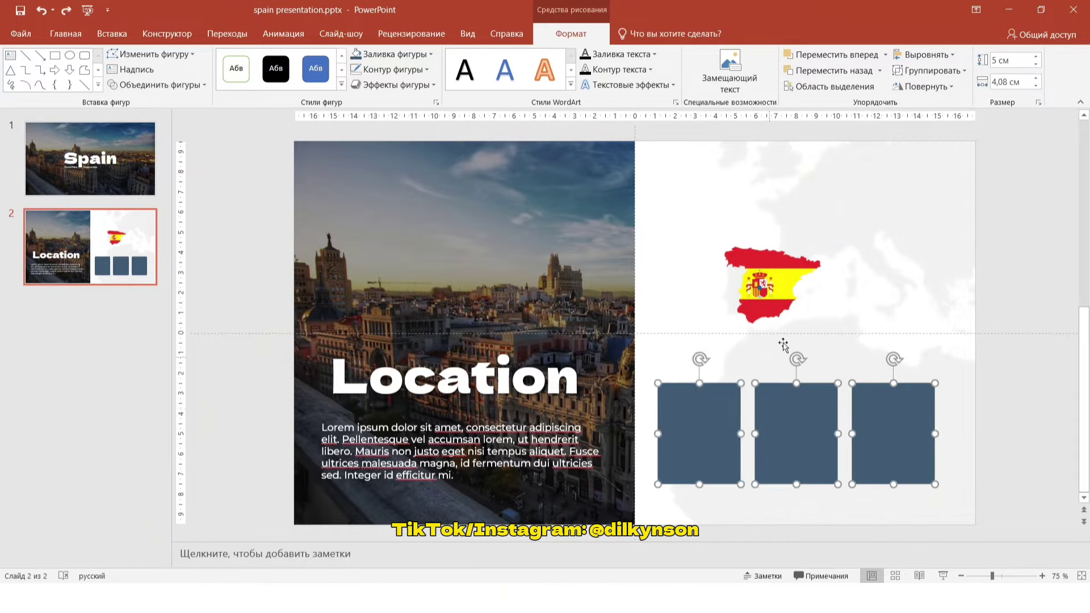
left_click(923, 72)
left_click(922, 85)
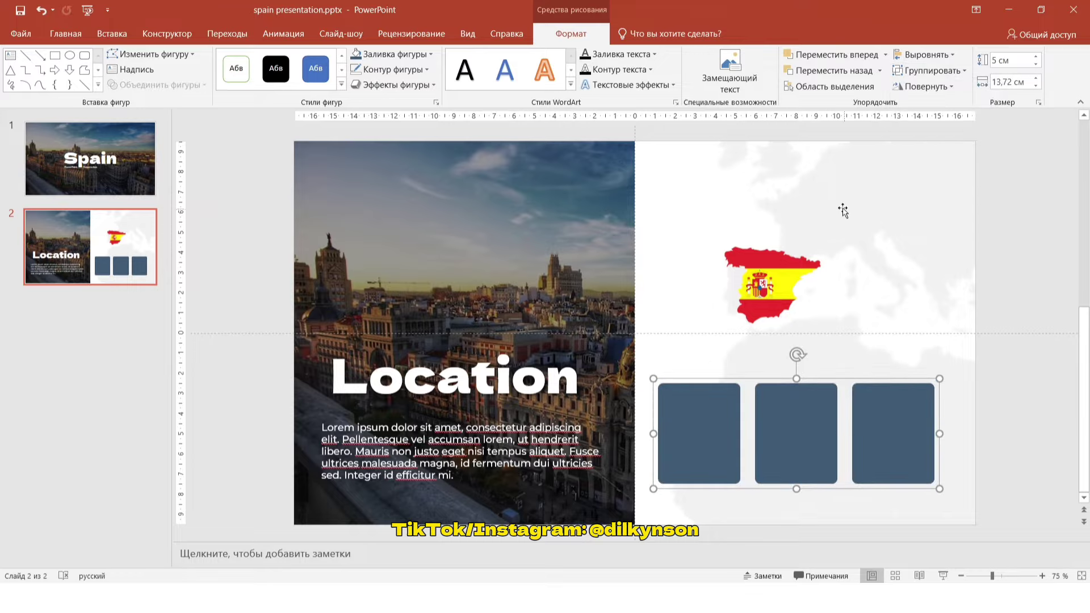
Step: Centre the rectangle group horizontally on the map picture, then ungroup them
left_click(839, 204, "shift")
left_click(923, 54)
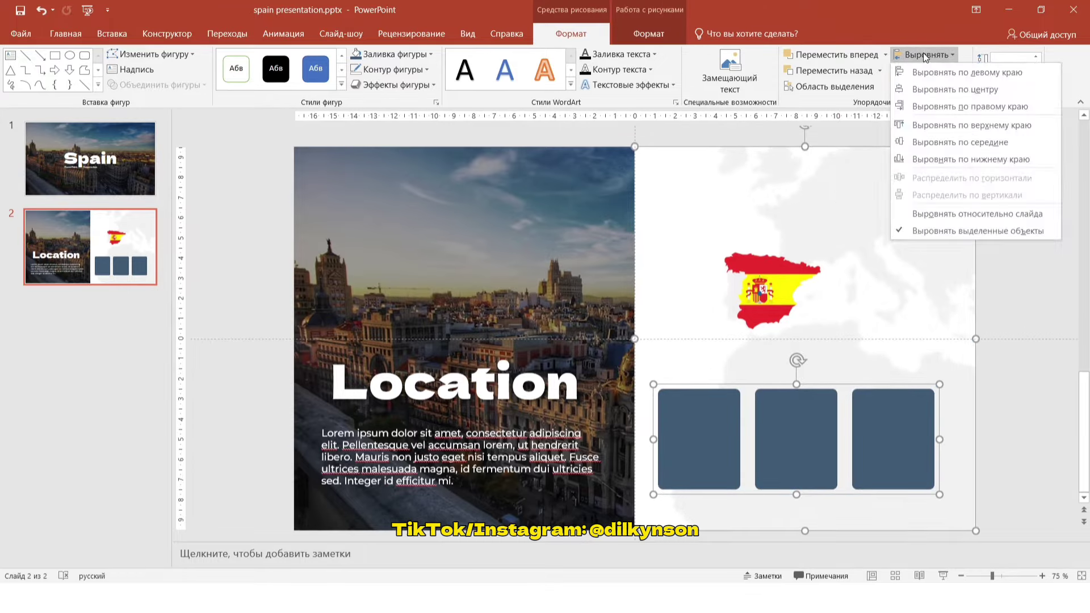
left_click(946, 90)
left_click(942, 73)
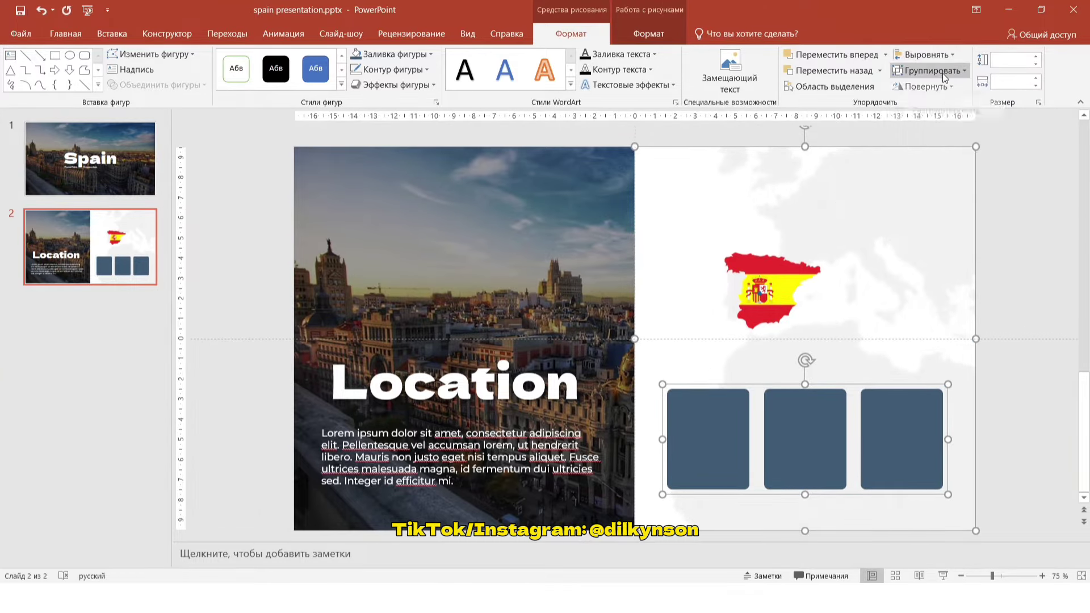
left_click(931, 123)
left_click(1021, 279)
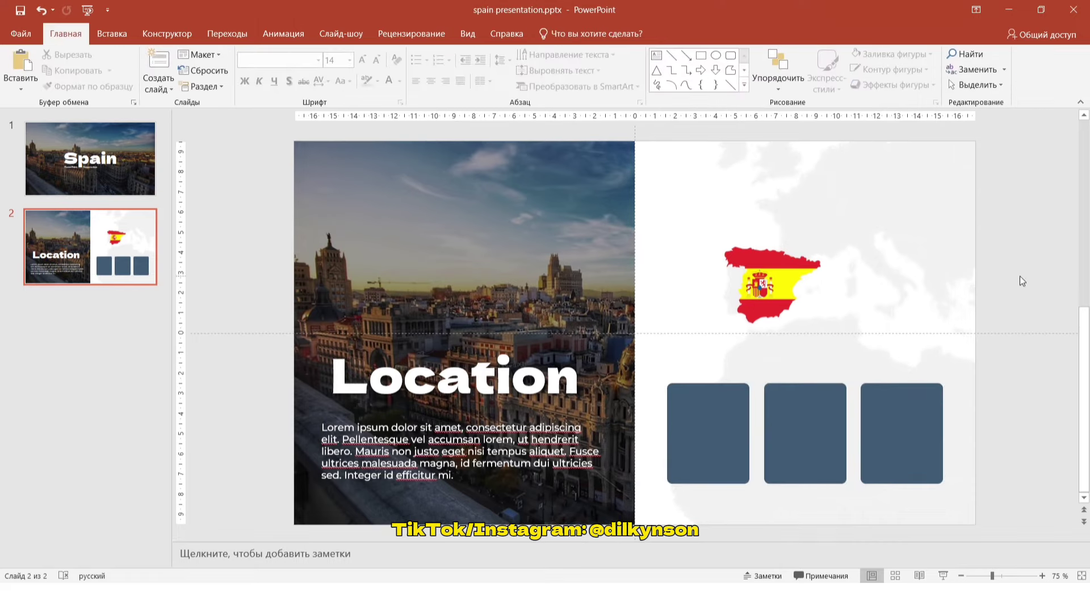
Step: Add a white text box label reading 'Continent: Europe'
left_click(656, 55)
left_click(422, 199)
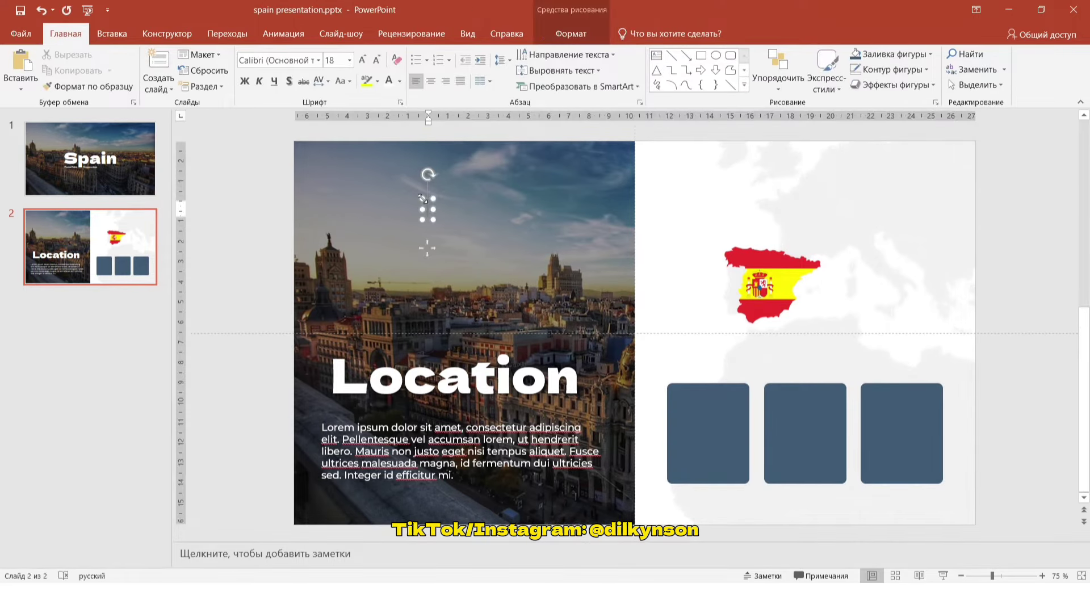
key("alt+shift")
type("Continent: Europe")
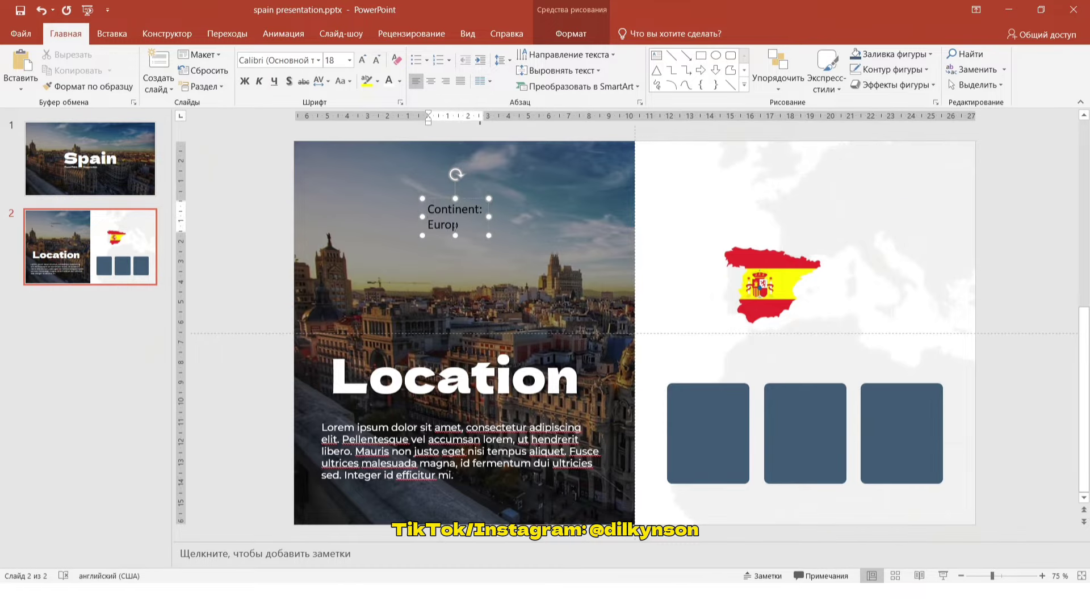
left_click(422, 199)
left_click(389, 80)
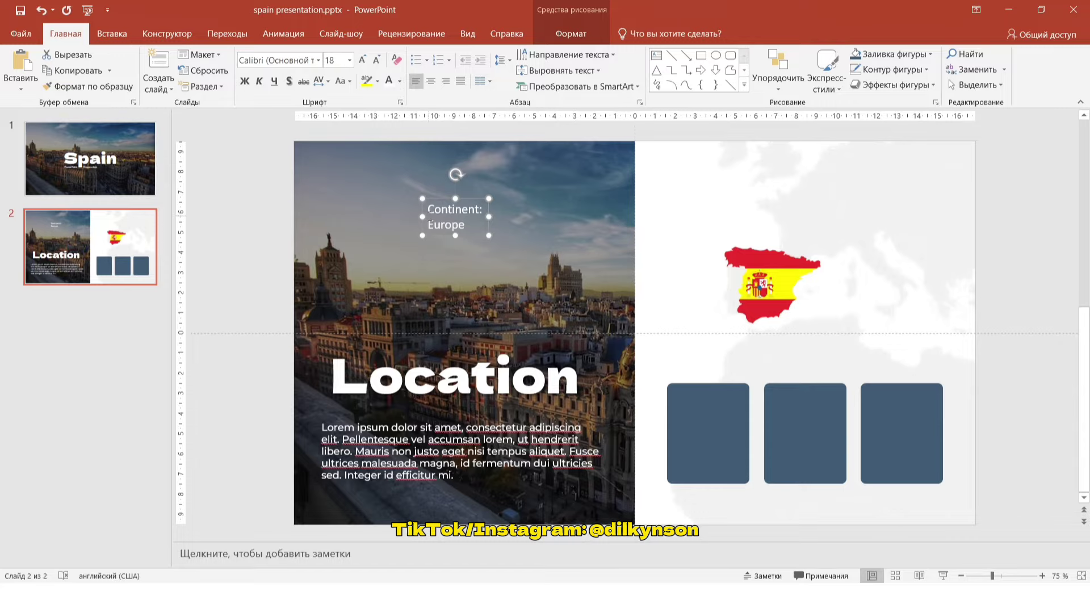
Step: Set the word 'Continent:' to Montserrat Medium at size 12
left_click_drag(429, 210, 484, 210)
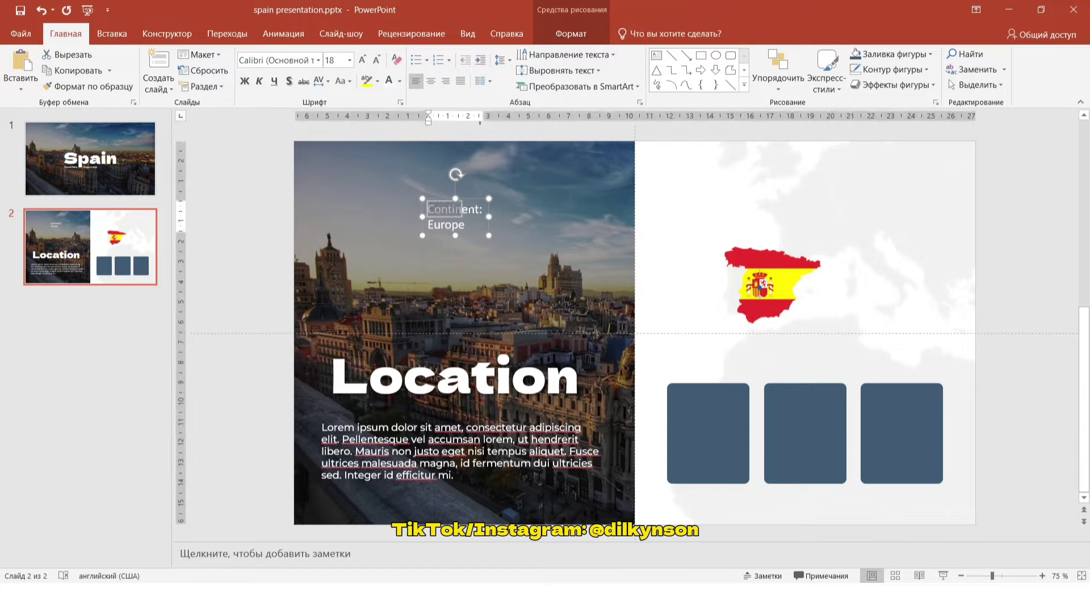
left_click(319, 60)
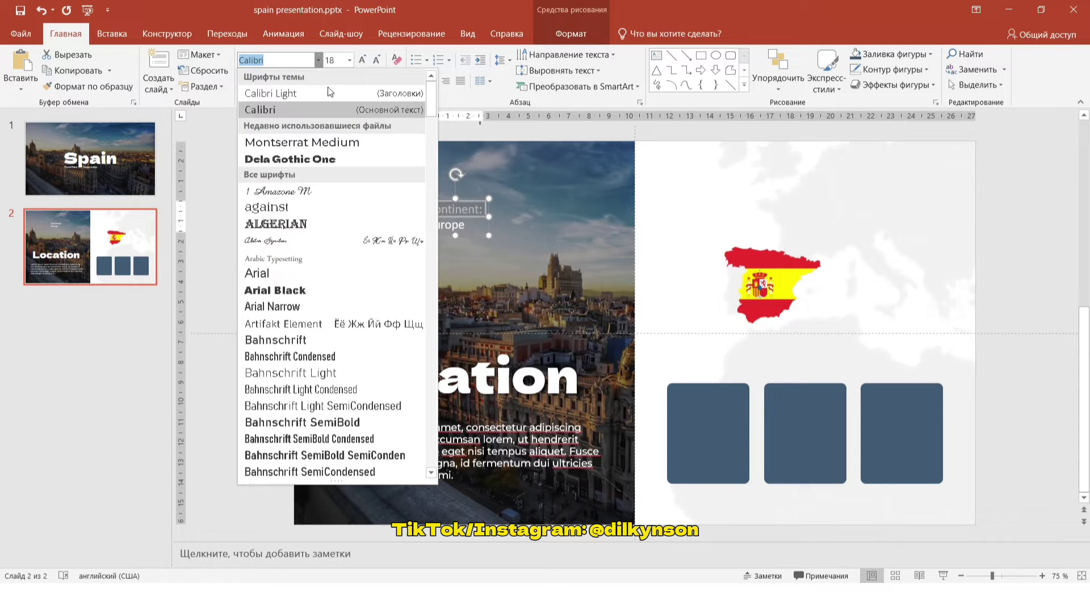
left_click(335, 139)
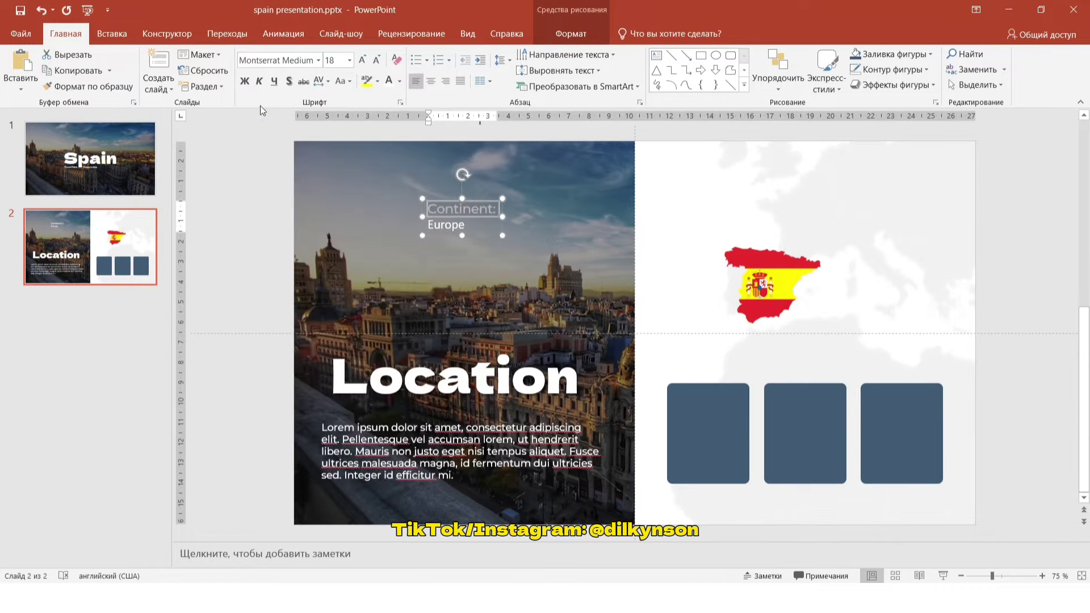
left_click(340, 61)
type("12")
key("Return")
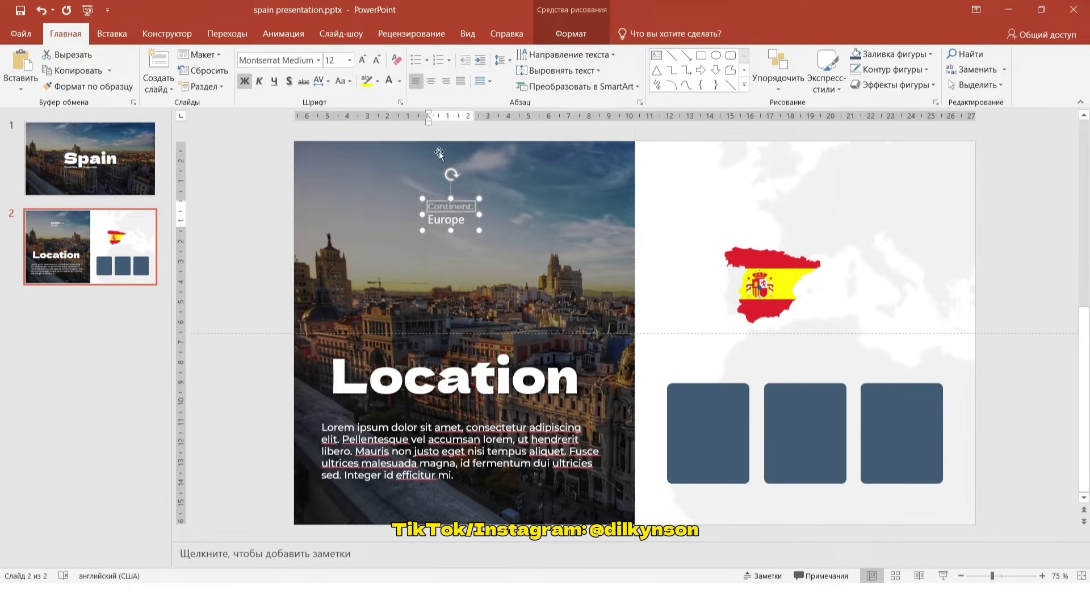
Step: Set 'Europe' to Montserrat ExtraBold and centre the label text
double_click(446, 219)
left_click(319, 60)
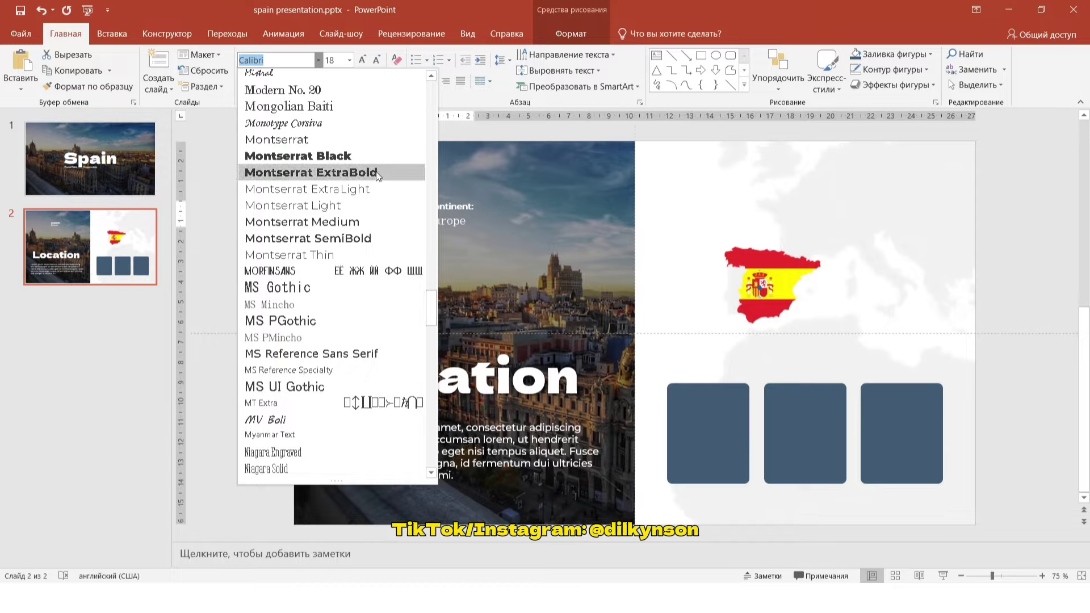
left_click(273, 173)
left_click(378, 60)
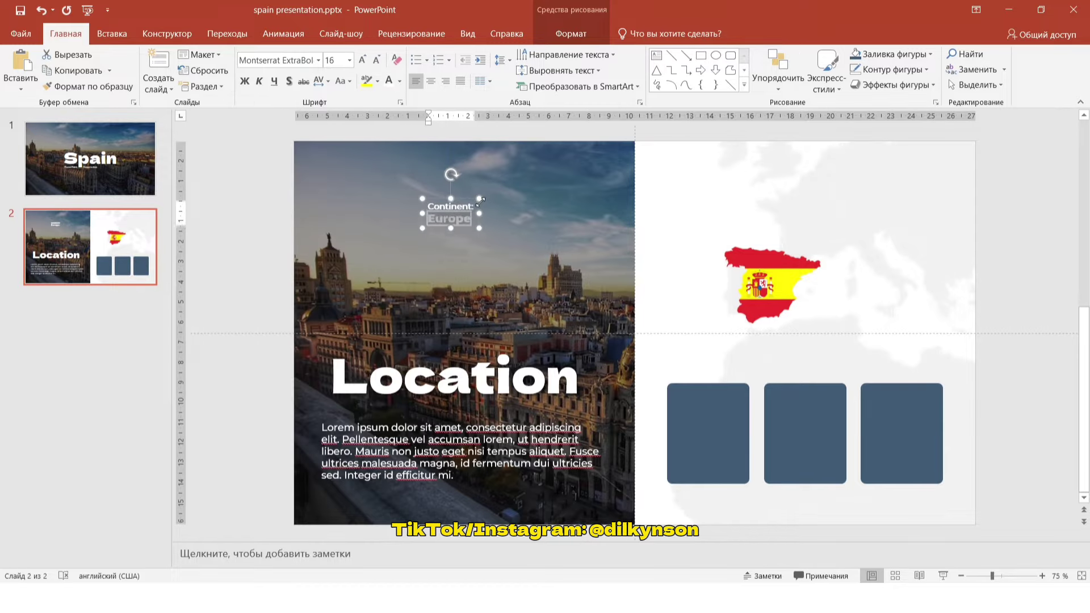
key("Escape")
left_click(430, 81)
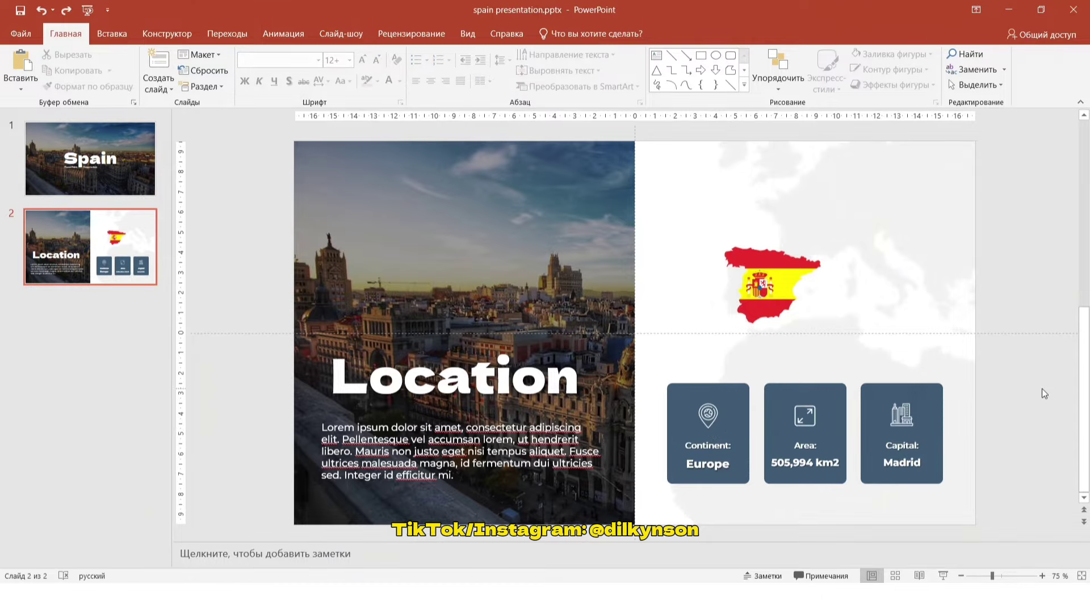
Step: Select the Continent, Area and Capital icons on the Location slide
left_click(704, 420)
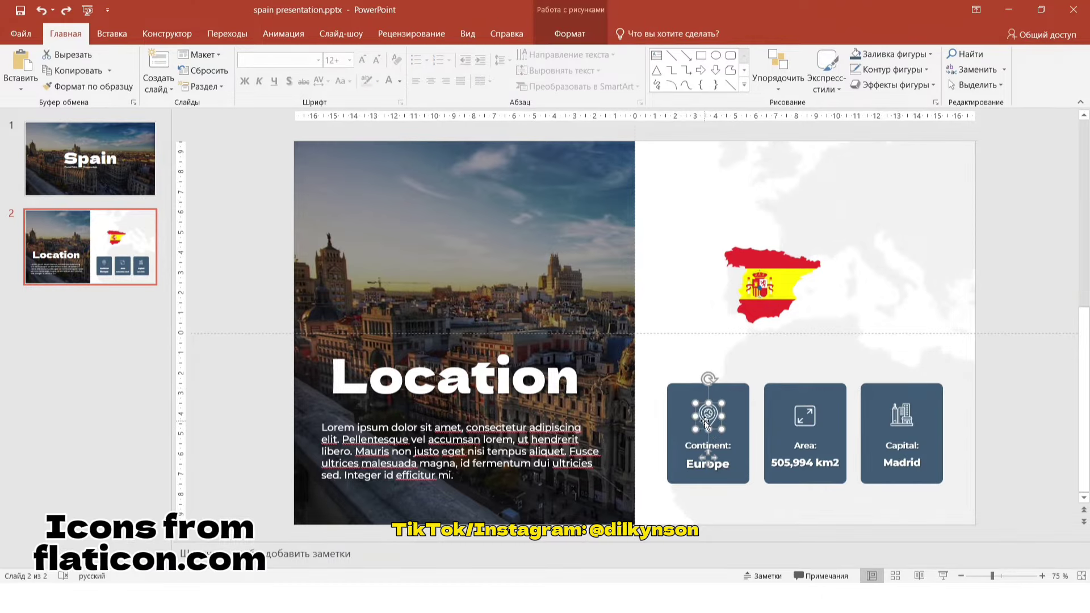
left_click(810, 413)
left_click(892, 414)
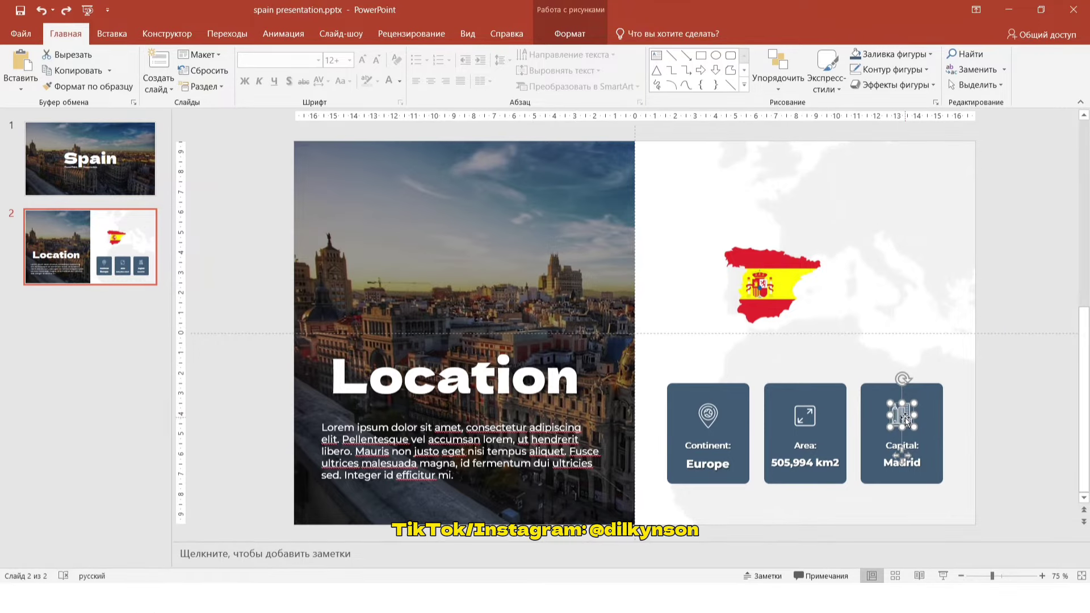
Step: Enlarge the Spain title slide's background photo past the slide edges, then return to Location
left_click(71, 132)
left_click(350, 194)
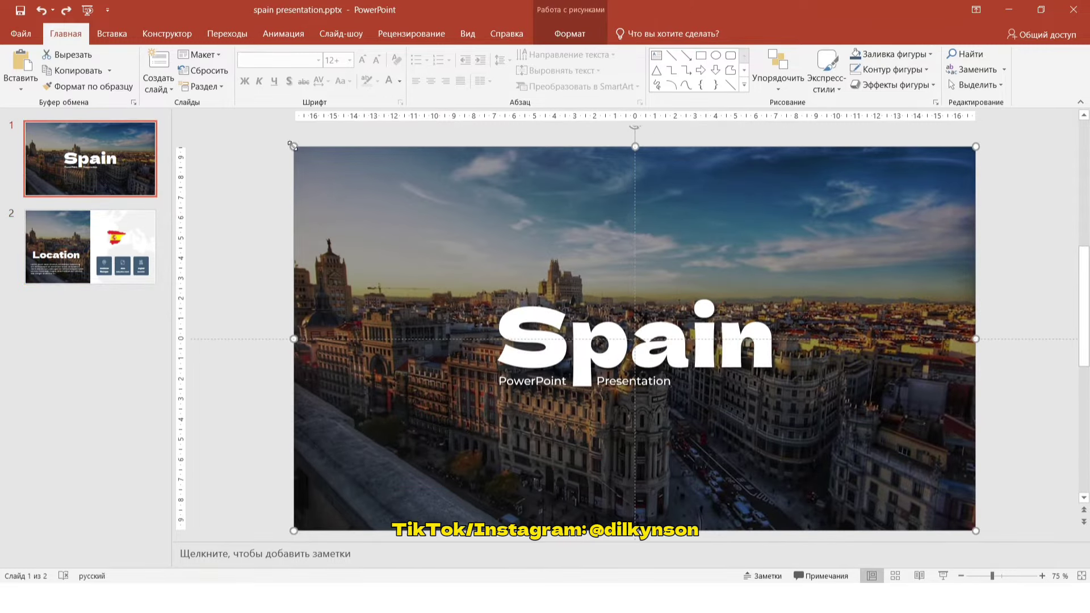
left_click_drag(294, 146, 229, 125)
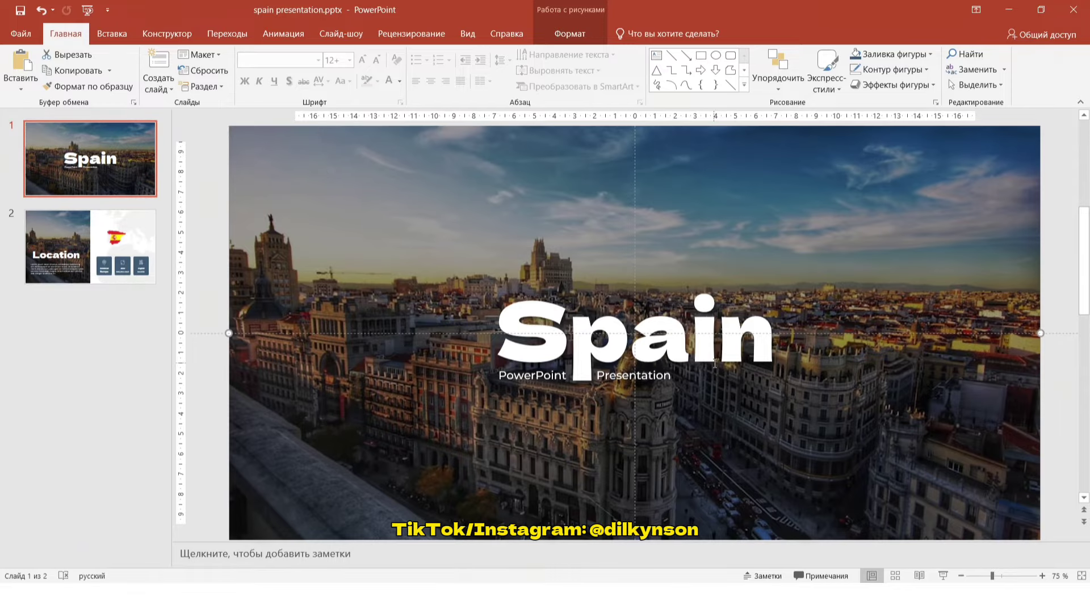
left_click(118, 254)
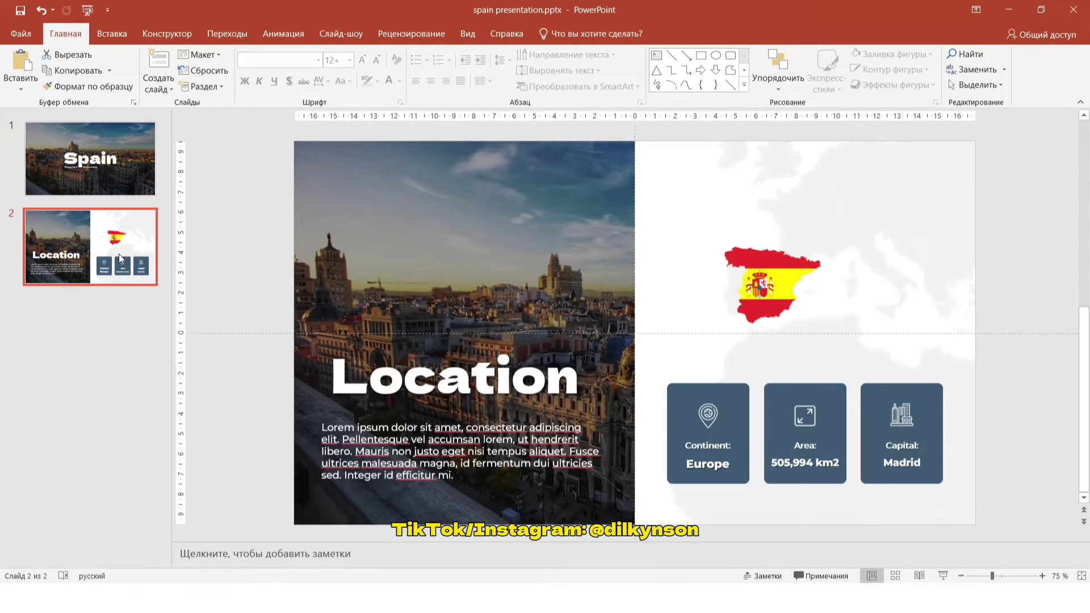
Step: Add a blank slide after Location and paste the photo at full slide height on the left
left_click(154, 89)
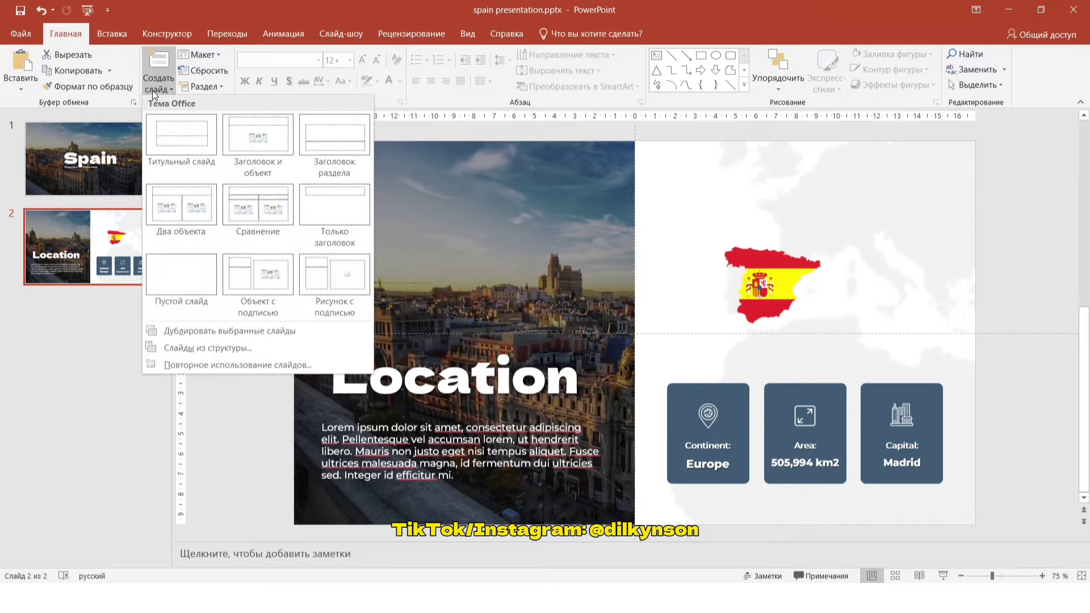
left_click(175, 273)
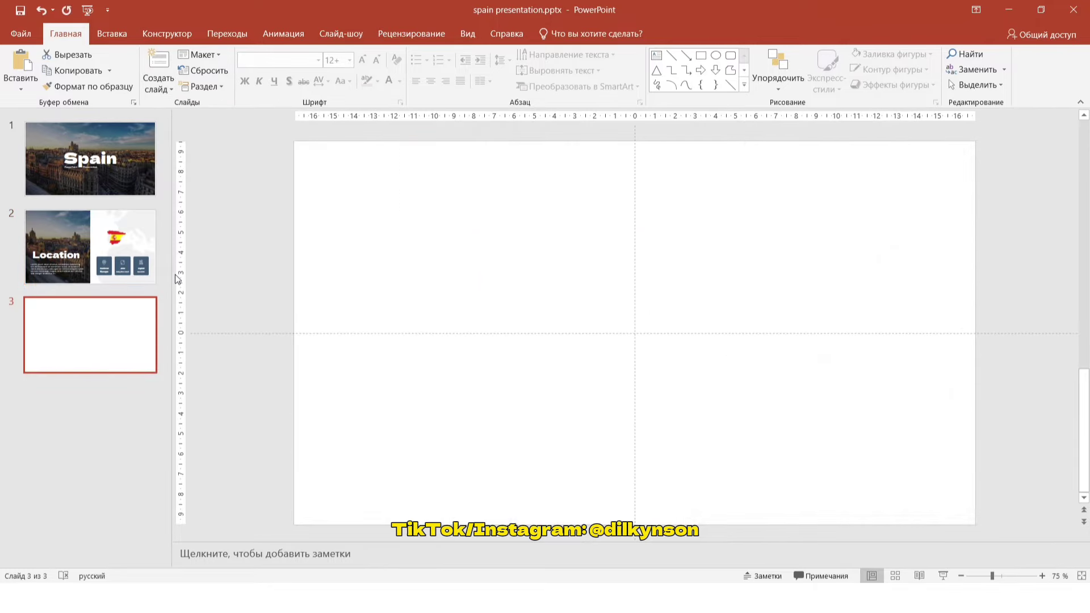
left_click(36, 68)
left_click_drag(752, 205, 393, 198)
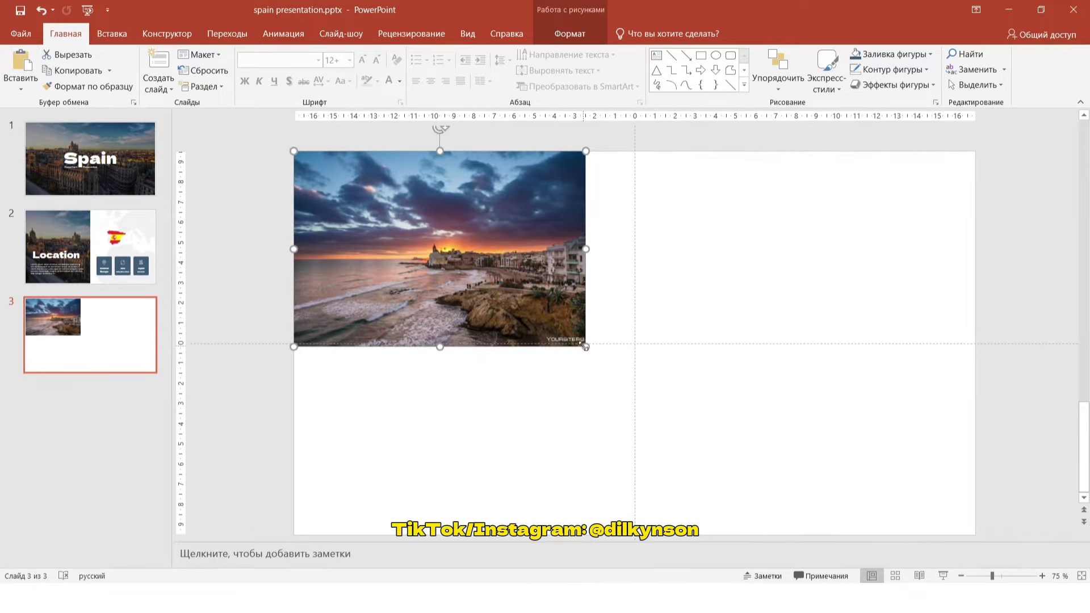
mouse_move(585, 346)
left_mouse_down()
mouse_move(674, 446)
mouse_move(866, 530)
left_mouse_up()
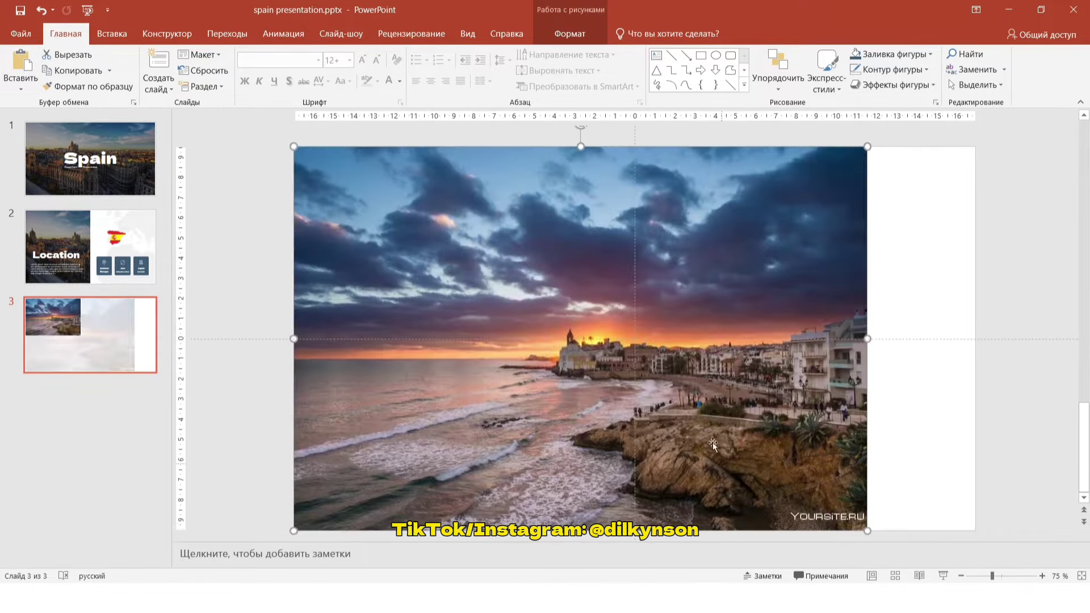
Step: Crop the sunset photo to a tall portrait covering the slide's left half
right_click(543, 185)
left_click(595, 151)
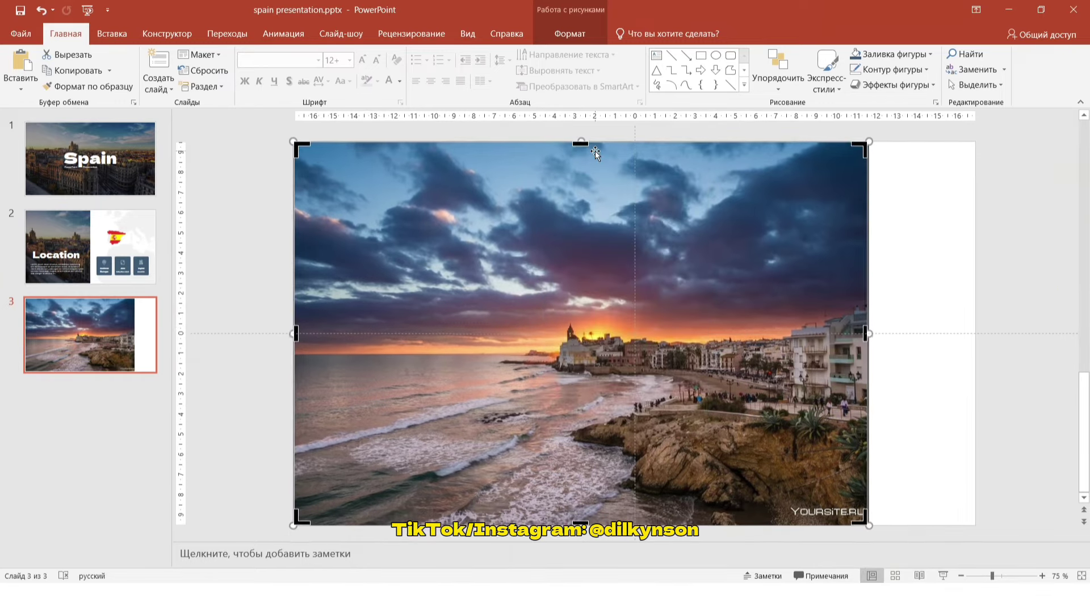
mouse_move(867, 333)
left_mouse_down()
mouse_move(612, 300)
mouse_move(459, 312)
left_mouse_up()
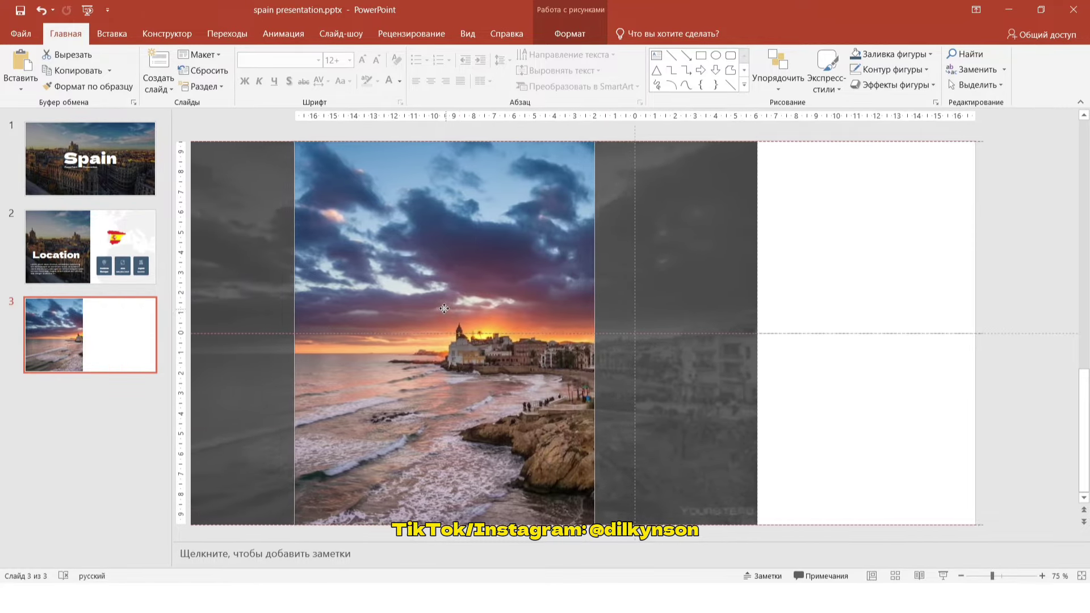
left_click_drag(459, 311, 421, 312)
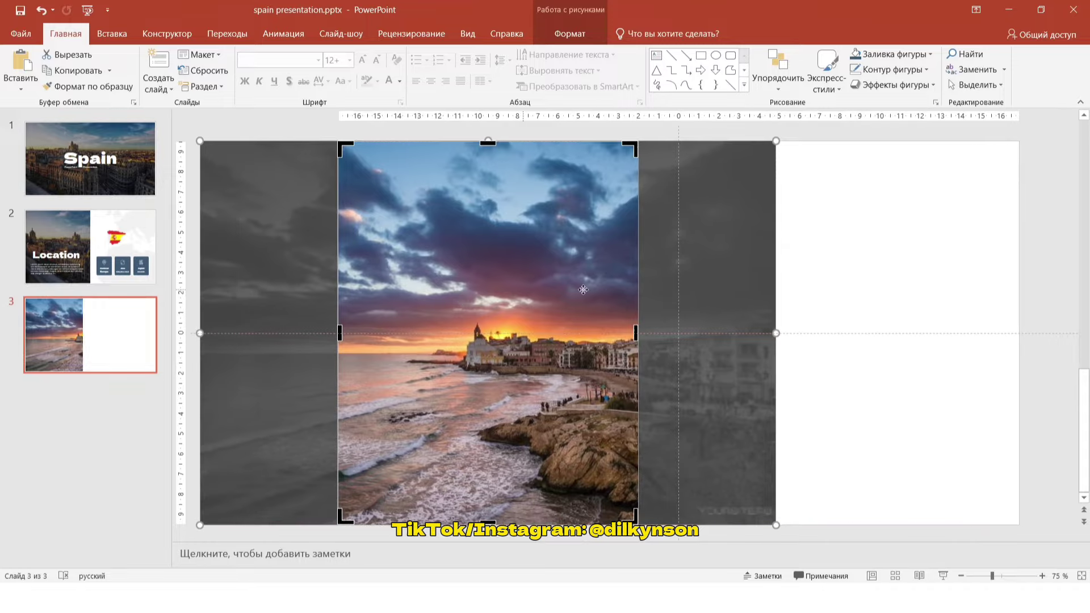
left_click(836, 248)
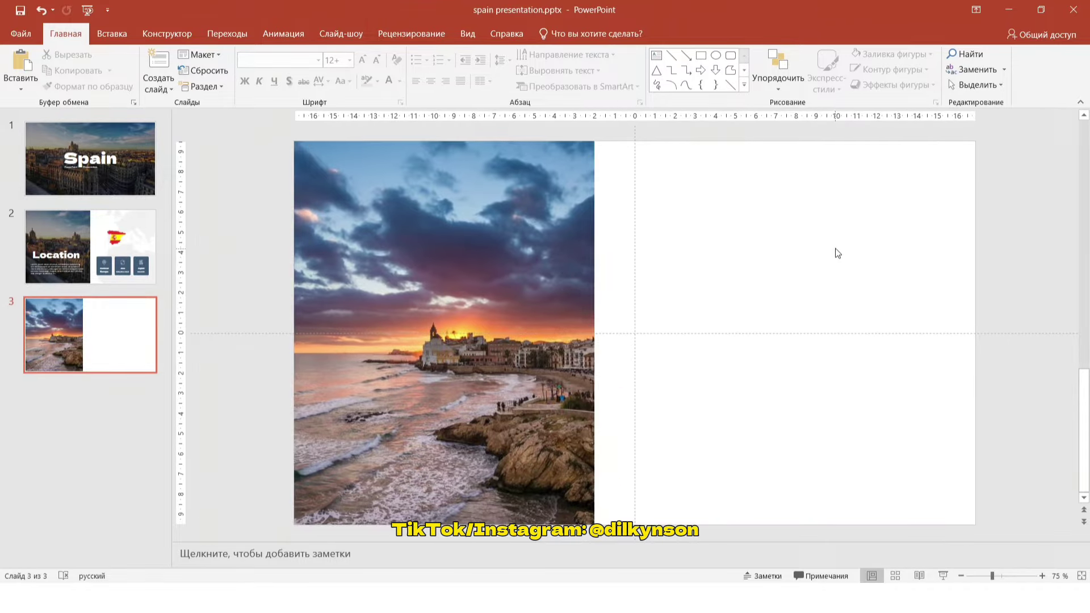
Step: Lower the photo's brightness to -20% in Format Picture
right_click(476, 203)
left_click(506, 429)
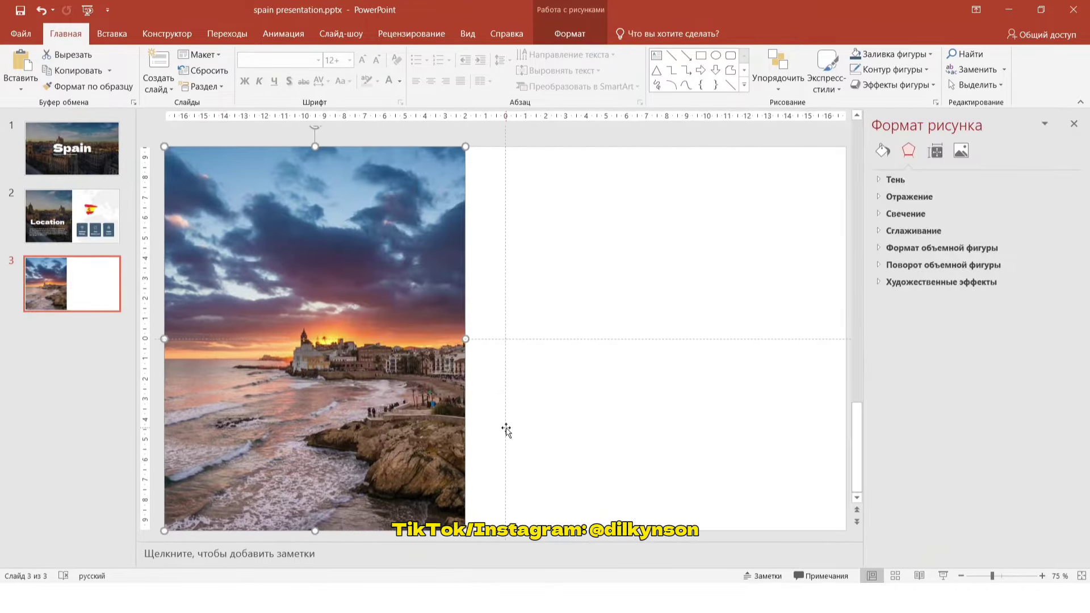
left_click(961, 151)
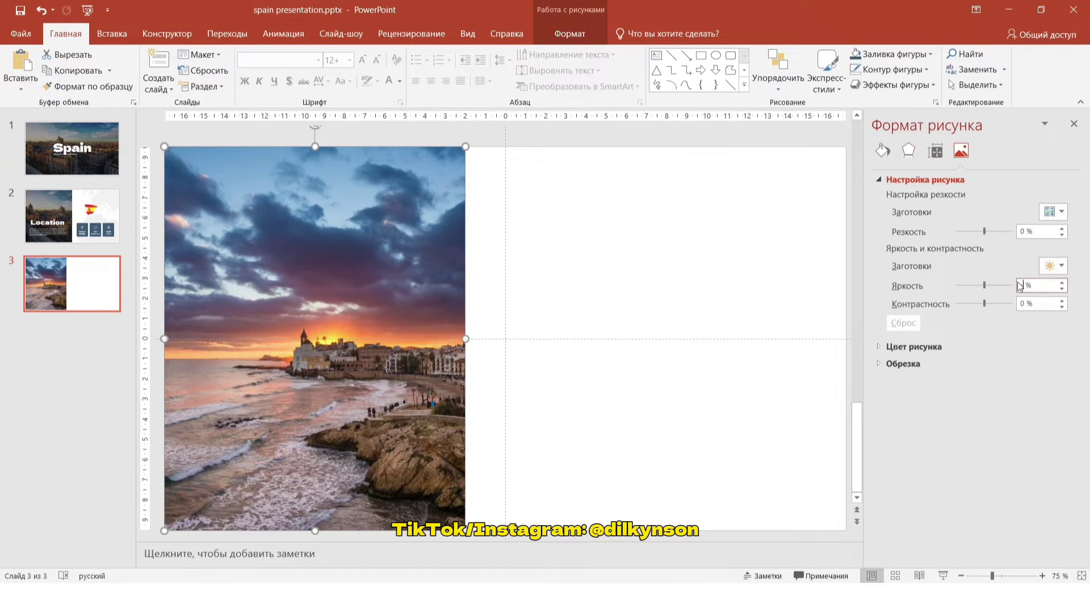
type("-20")
key("Return")
left_click(1074, 123)
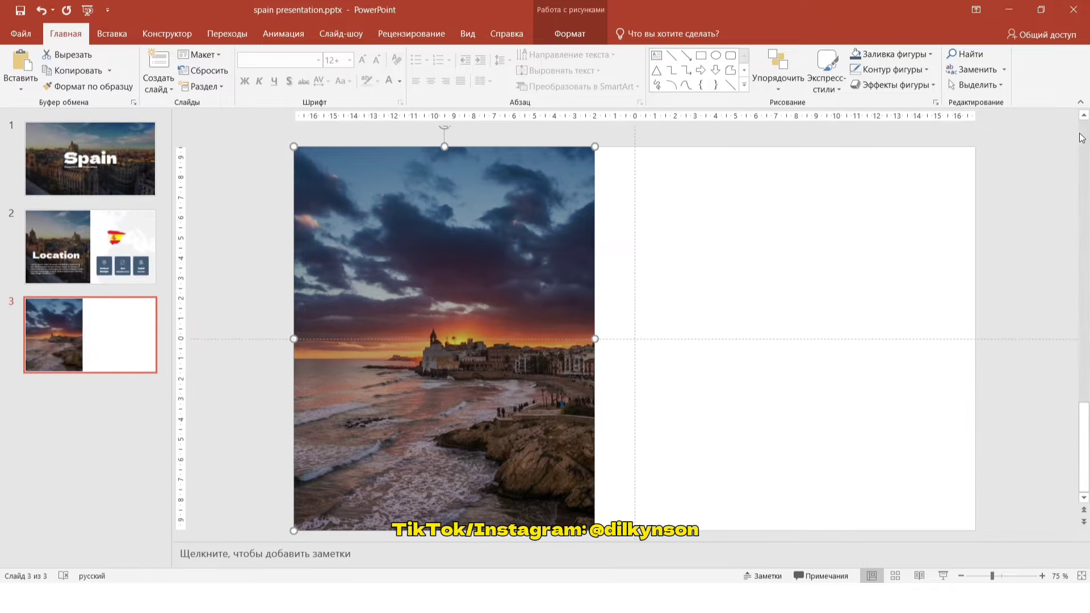
left_click(870, 247)
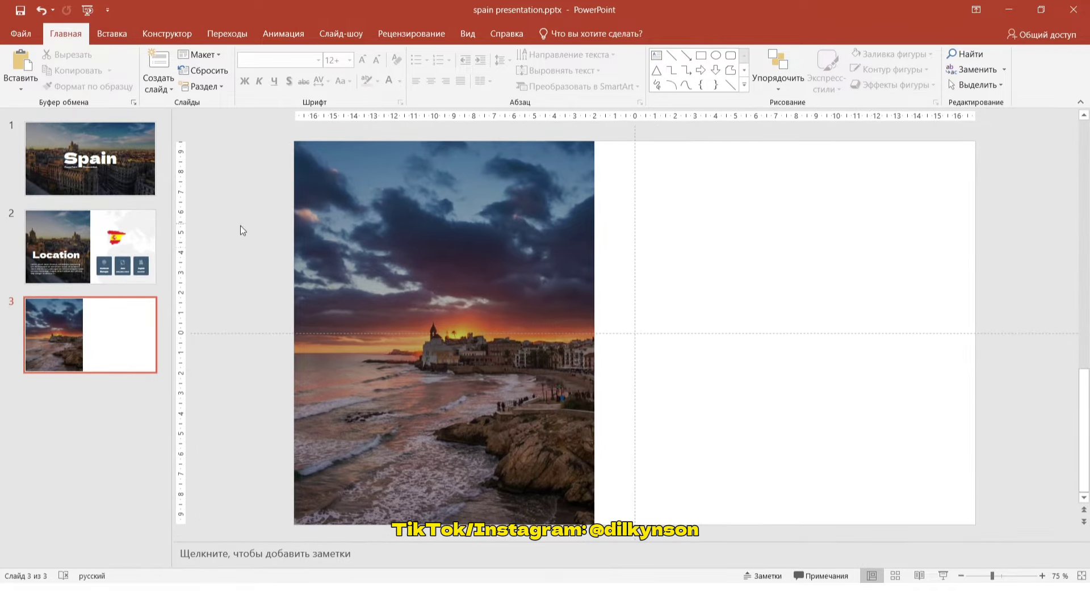
left_click(91, 247)
Step: Paste the Location title onto slide 3, retype it as 'Sights', set it to 72 pt and move it over the sky
left_click(323, 348)
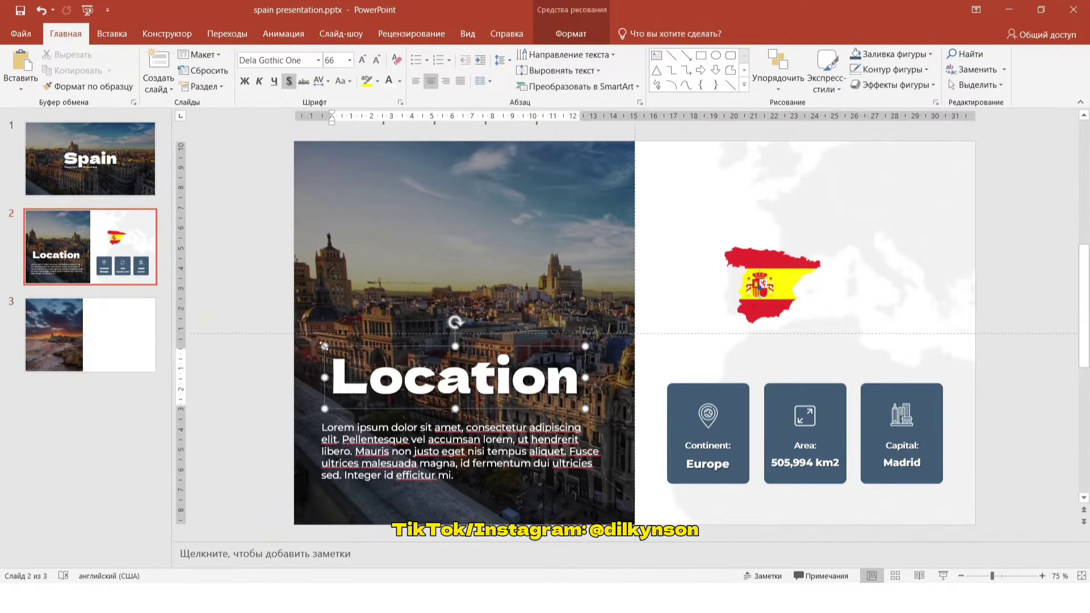
left_click(93, 344)
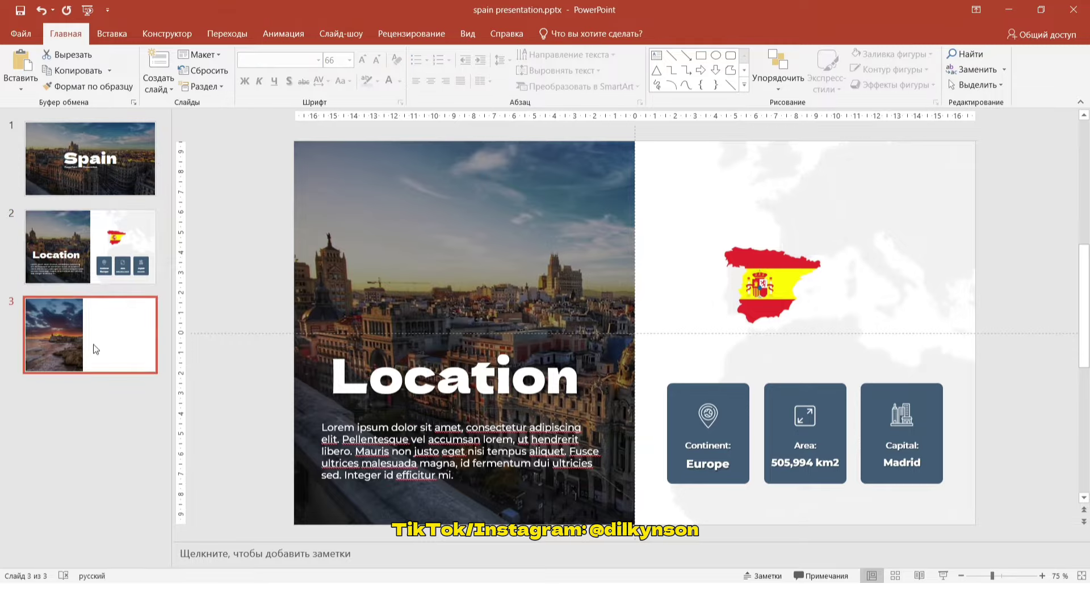
left_click(21, 64)
double_click(385, 380)
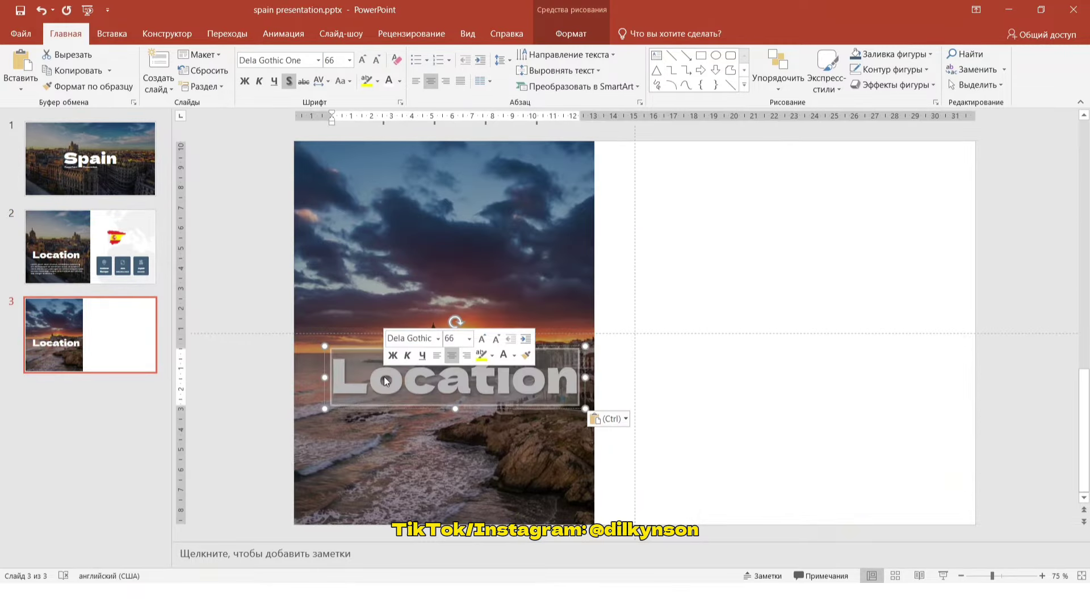
type("Sights")
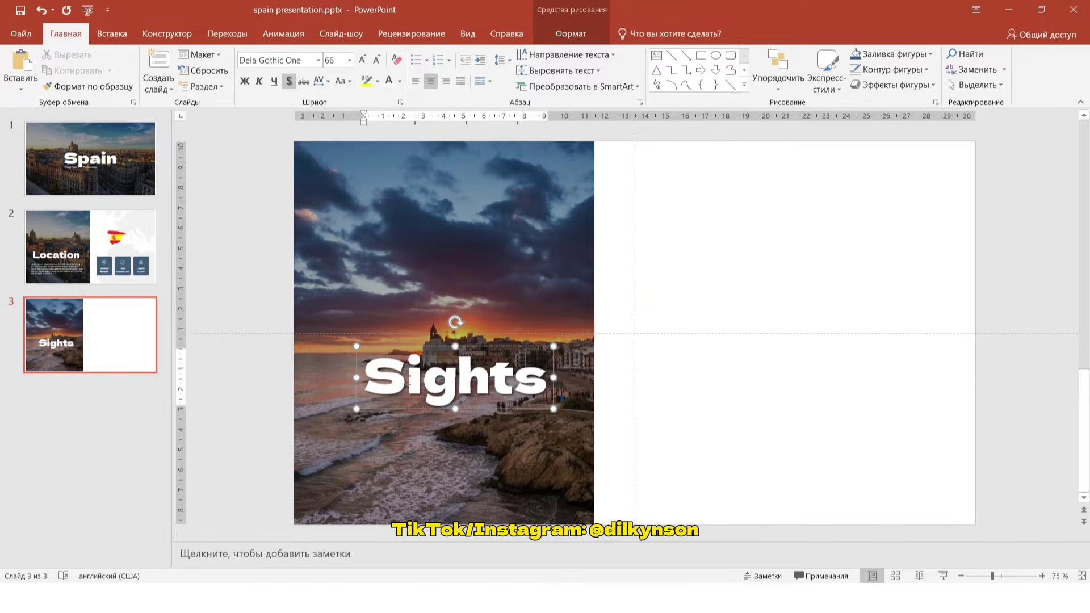
left_click(355, 347)
left_click(362, 59)
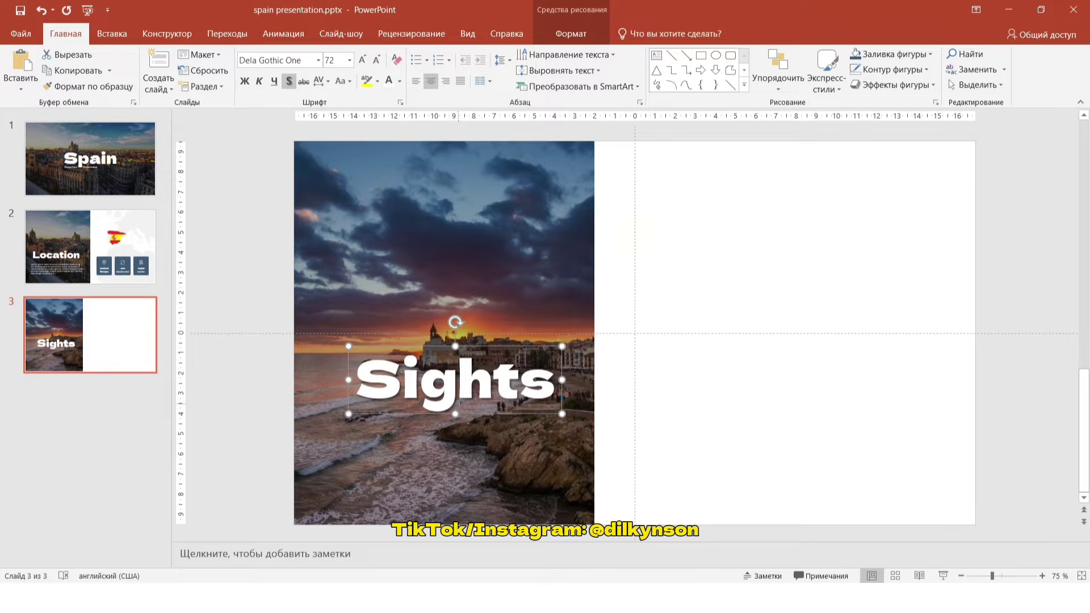
left_click_drag(467, 415, 440, 290)
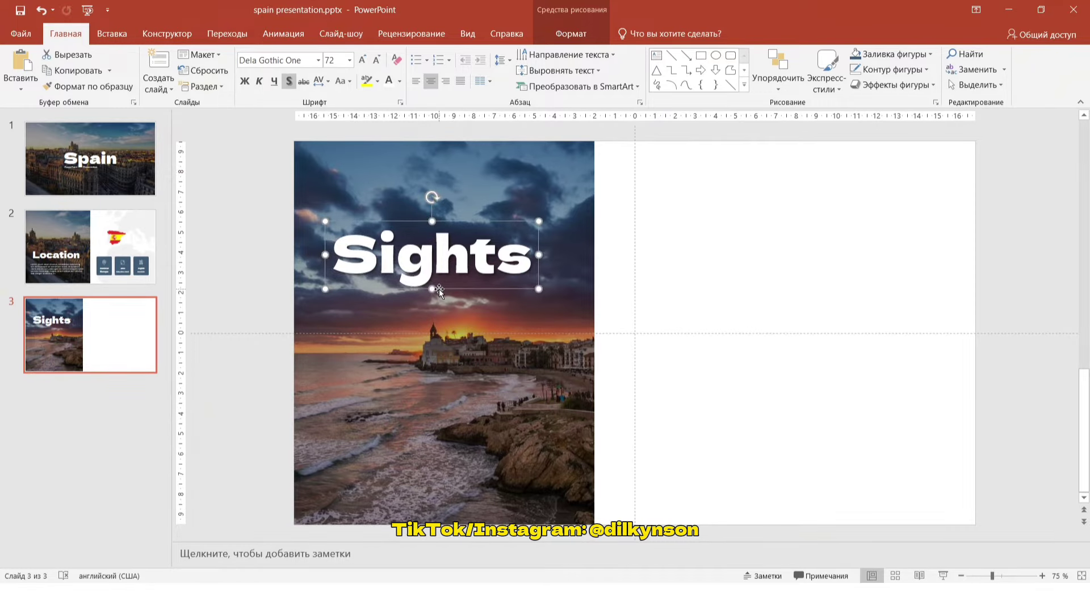
left_click(699, 293)
Step: Paste the row of Spain photos and crop the first photo to a narrow portrait
key("ctrl+v")
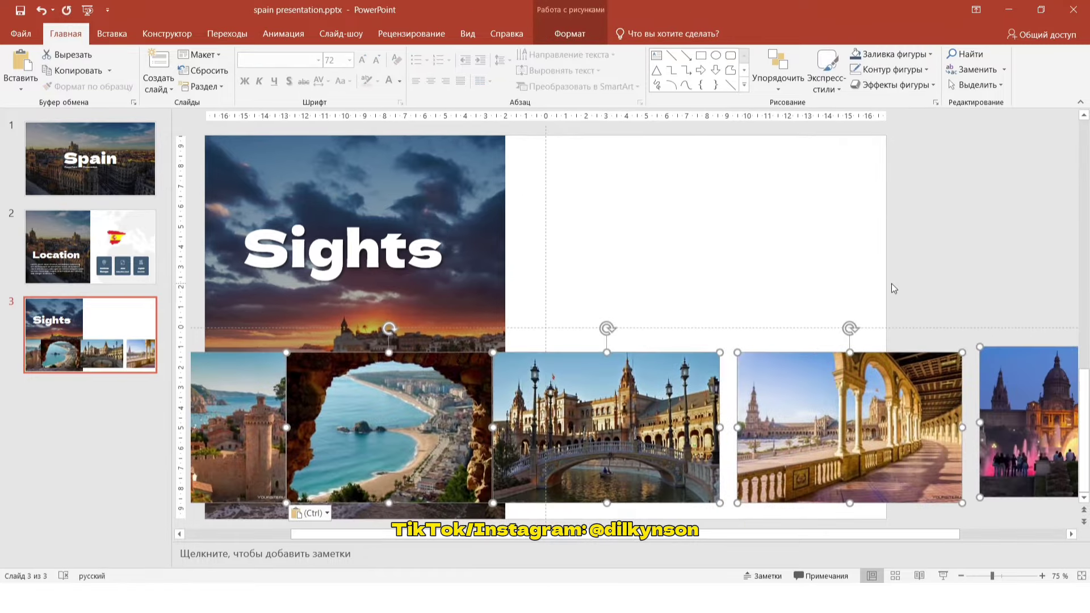
scroll(884, 277, "down", 1, "ctrl")
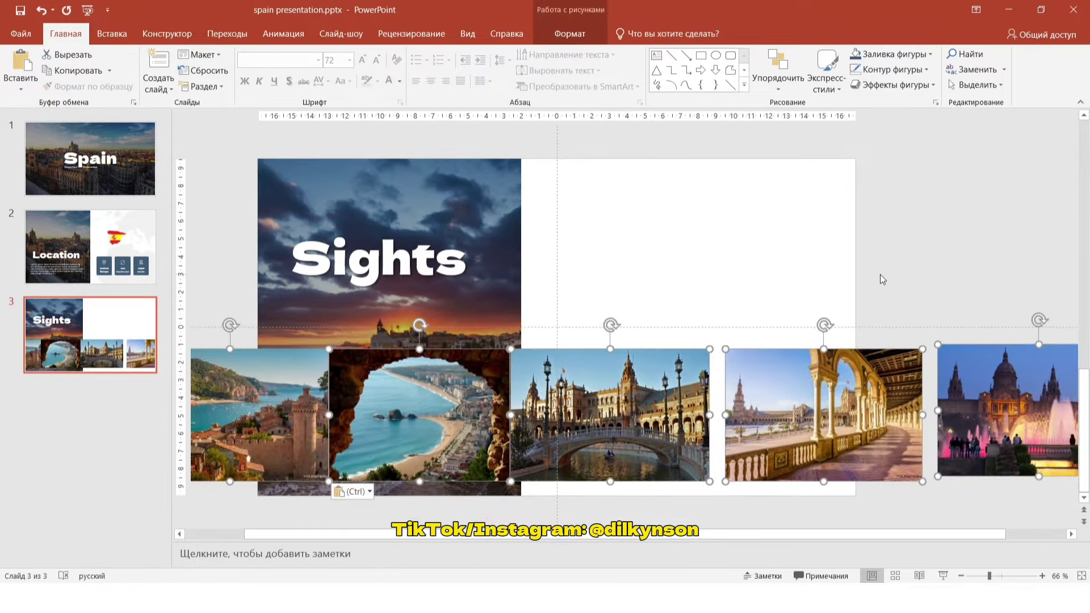
scroll(880, 274, "down", 1, "ctrl")
left_click(880, 274)
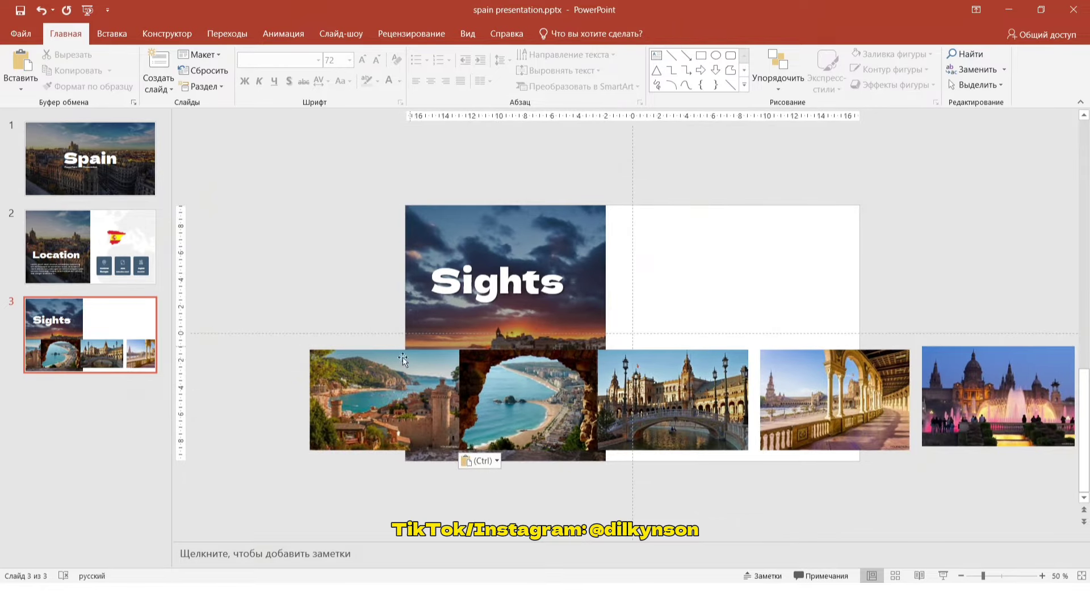
right_click(387, 386)
left_click(441, 417)
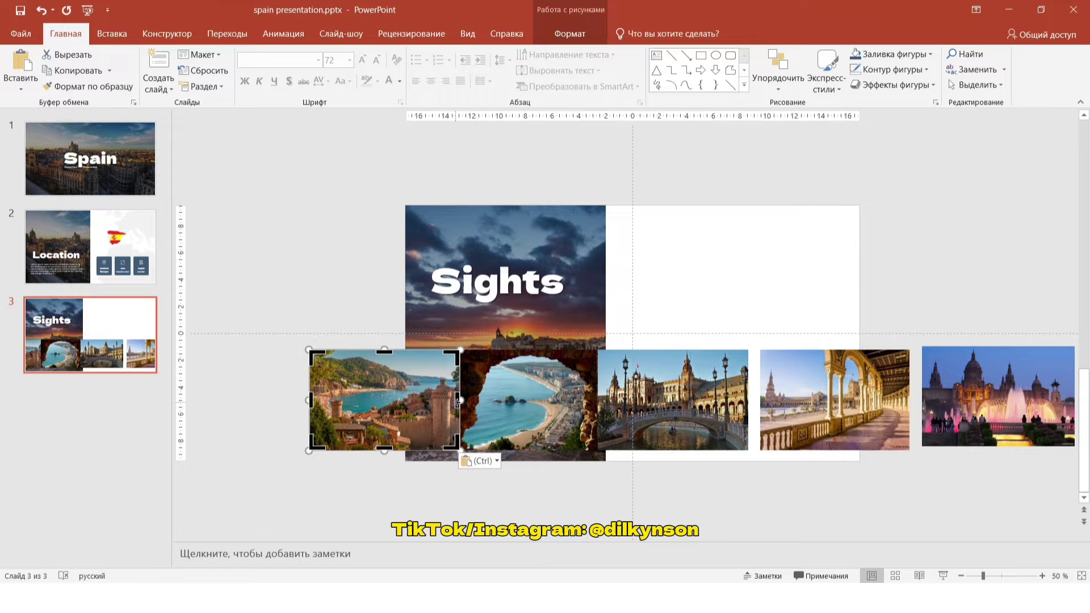
left_click_drag(457, 400, 378, 400)
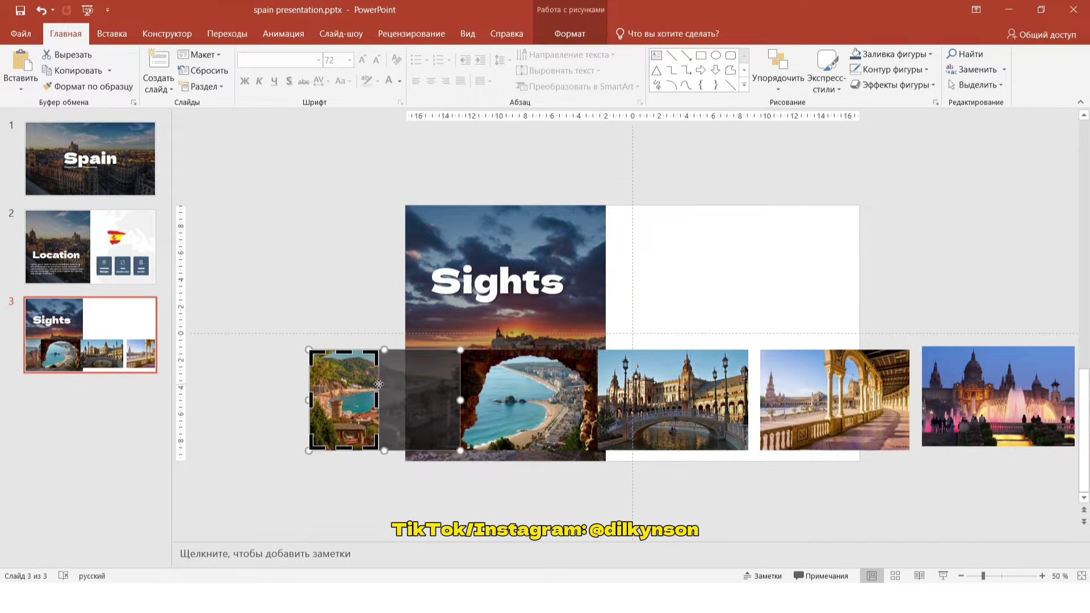
left_click(580, 35)
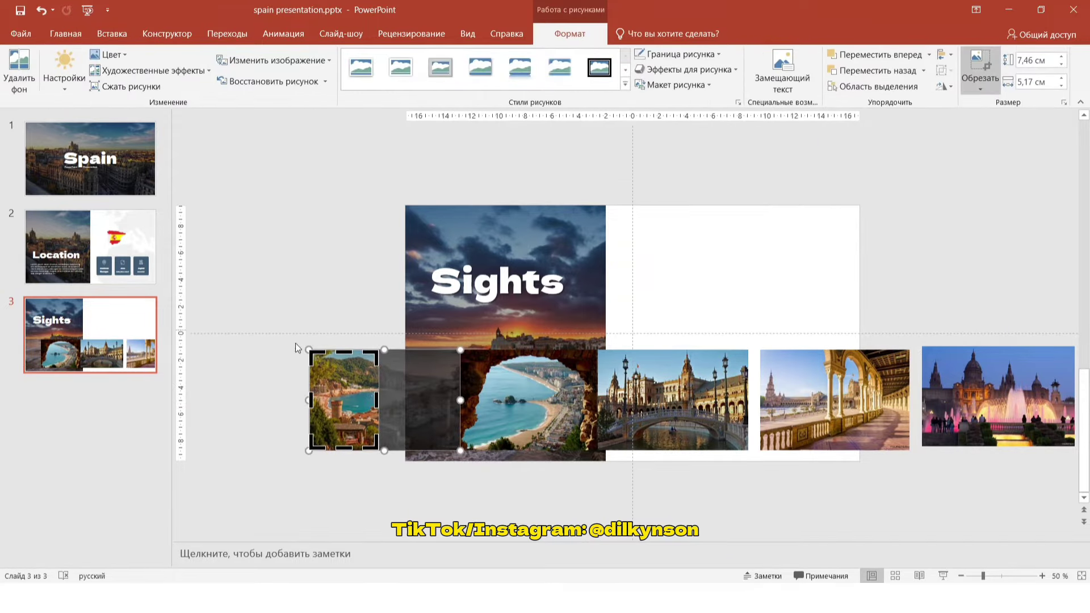
left_click_drag(345, 401, 309, 402)
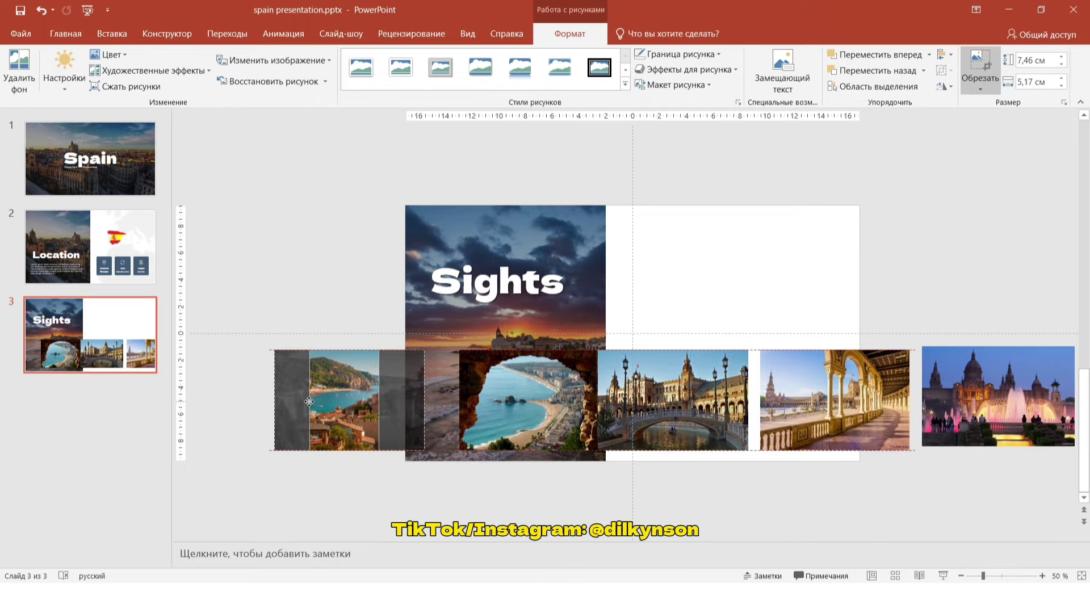
left_click(319, 294)
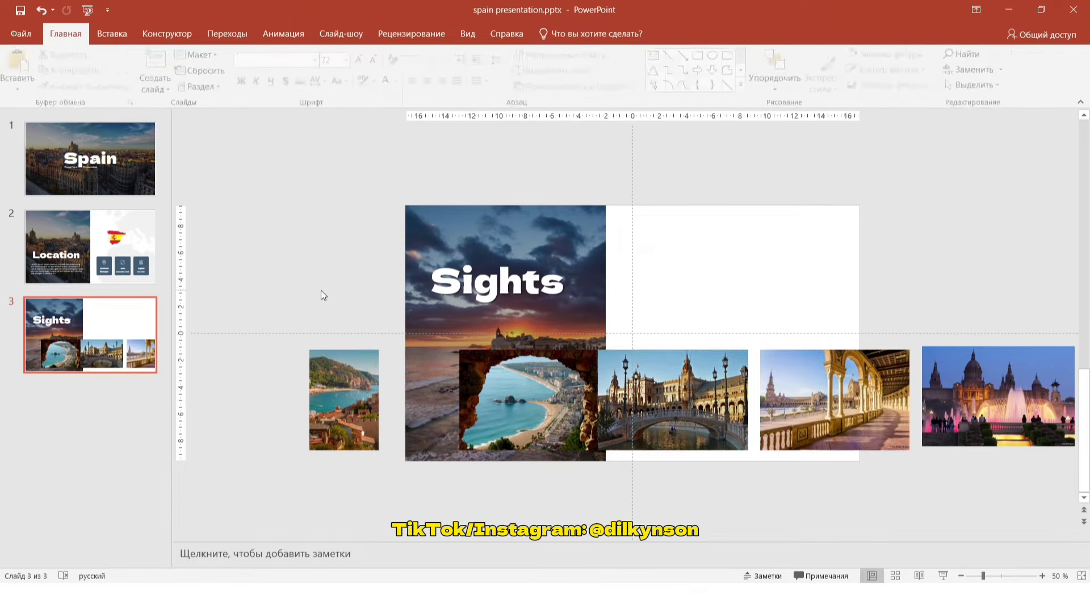
left_click_drag(339, 391, 411, 399)
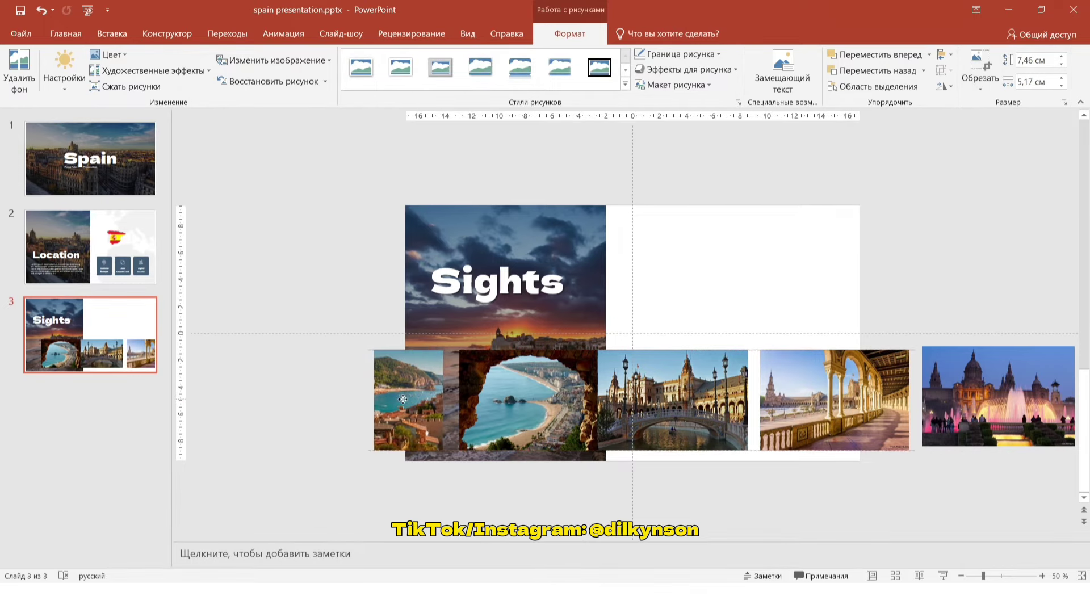
Step: Crop the arch and bridge photos to narrow portrait frames
right_click(502, 377)
left_click(546, 409)
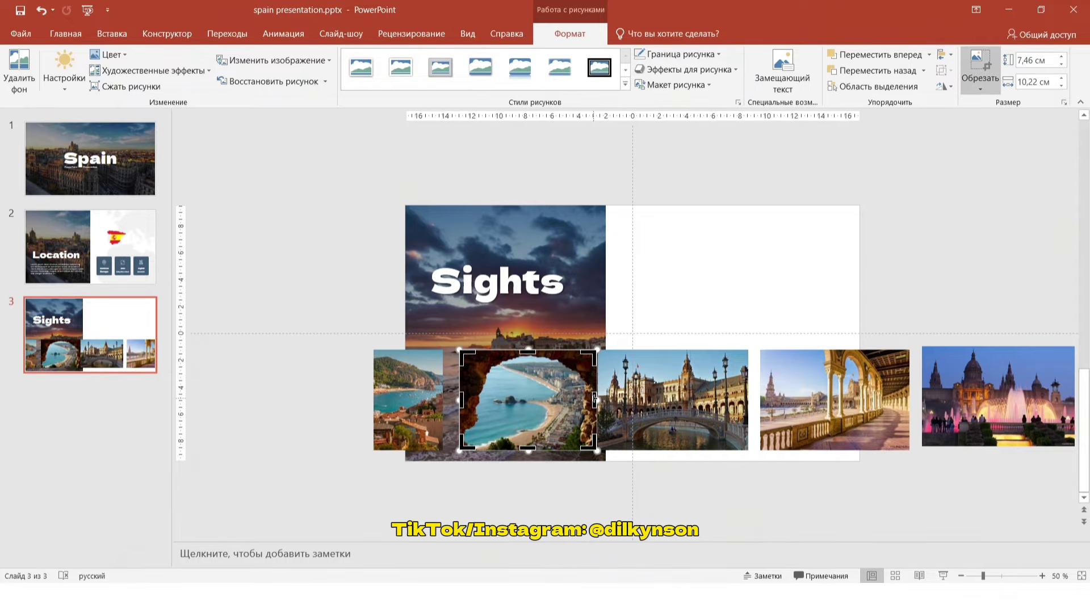
mouse_move(595, 399)
left_mouse_down()
mouse_move(528, 399)
mouse_move(497, 414)
left_mouse_up()
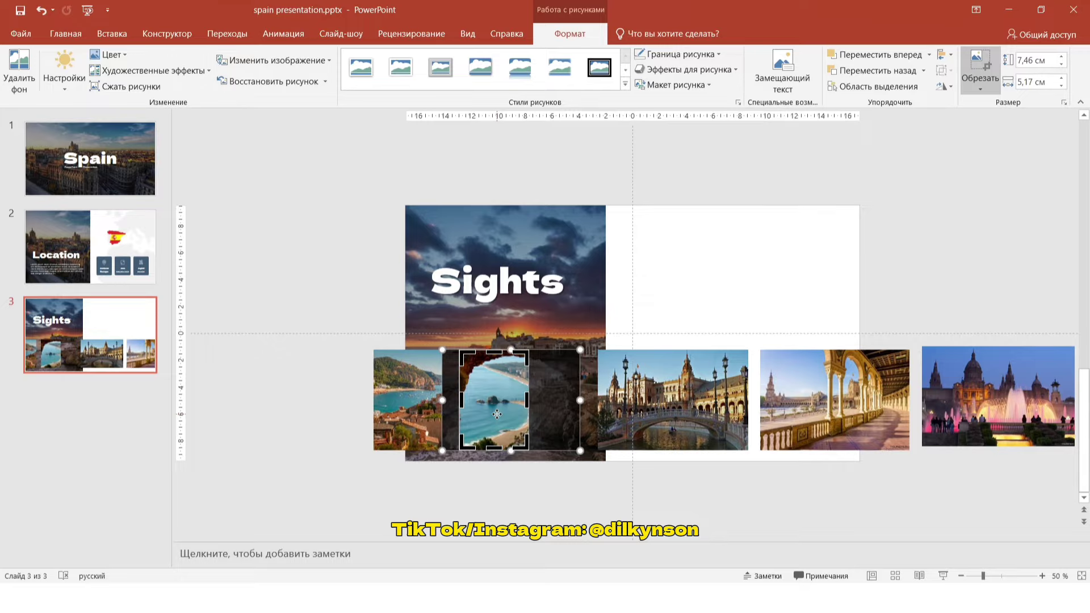
left_click(633, 345)
right_click(636, 366)
left_click(675, 394)
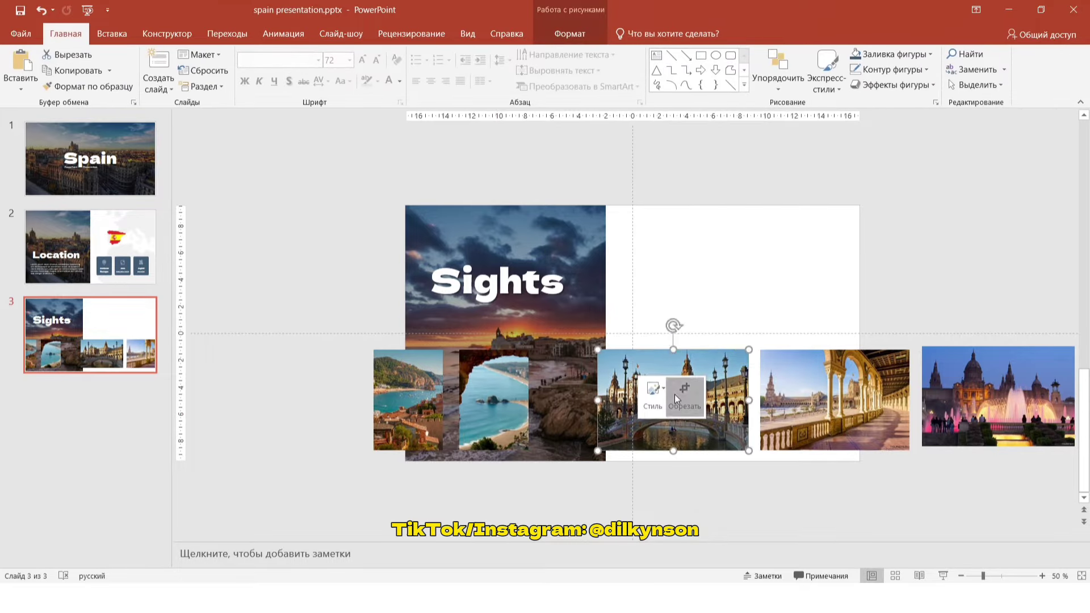
left_click(675, 394)
mouse_move(745, 400)
left_mouse_down()
mouse_move(669, 397)
mouse_move(611, 421)
left_mouse_up()
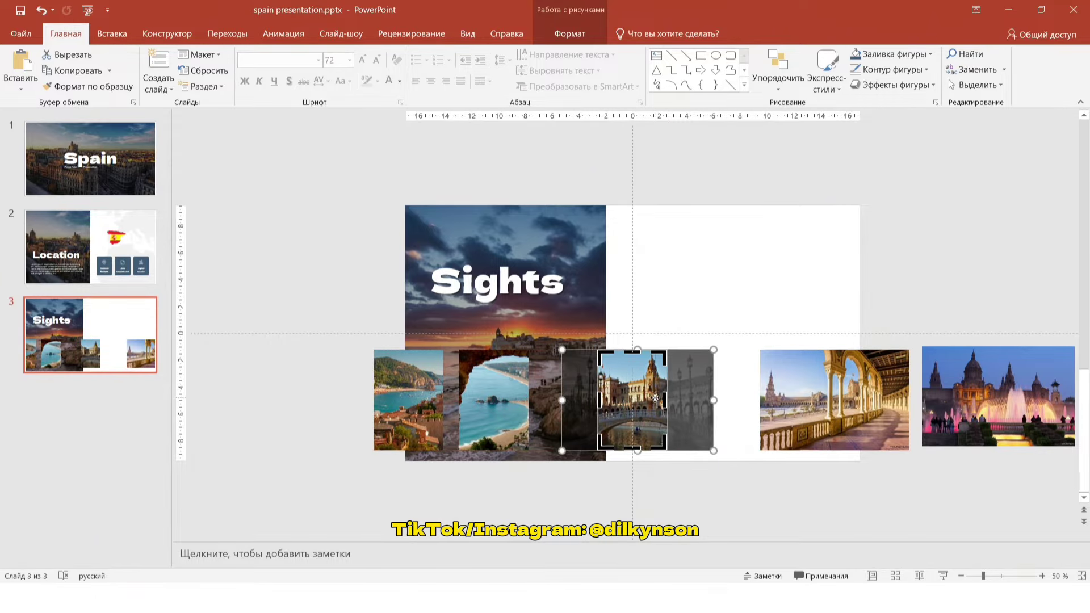
left_click(688, 311)
Step: Crop the arches and night-palace photos to narrow portraits and line them up in the row
left_click_drag(809, 388, 733, 387)
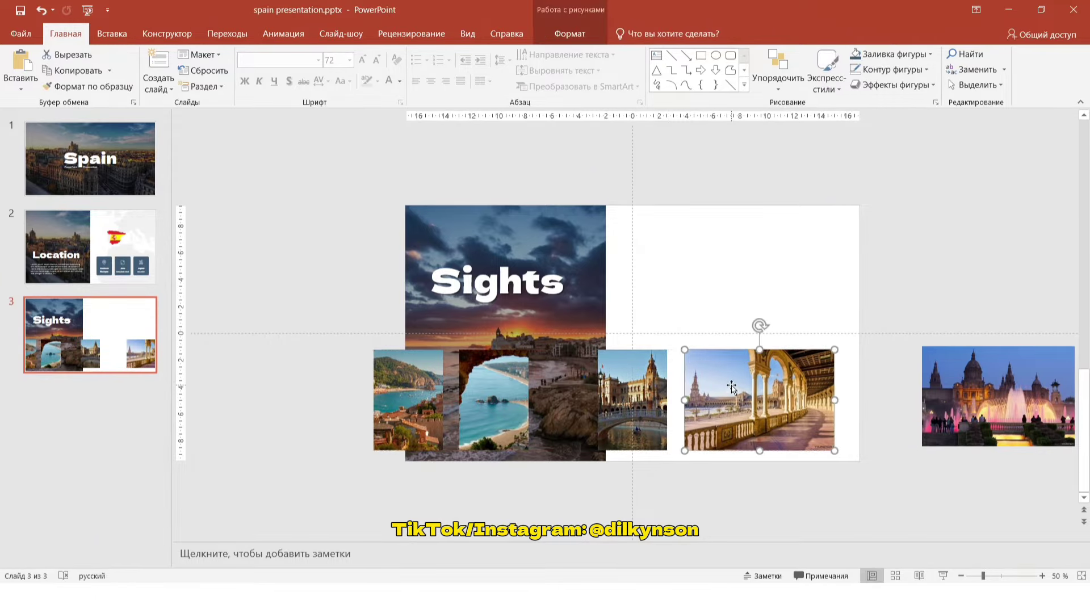
right_click(732, 387)
left_click(778, 412)
left_click(769, 410)
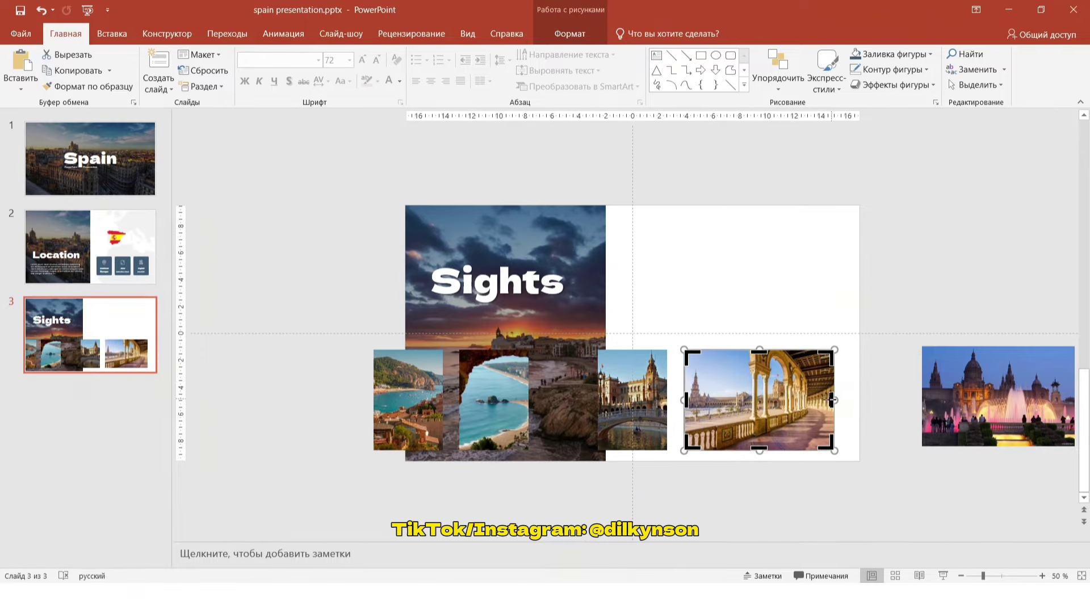
left_click_drag(832, 400, 696, 418)
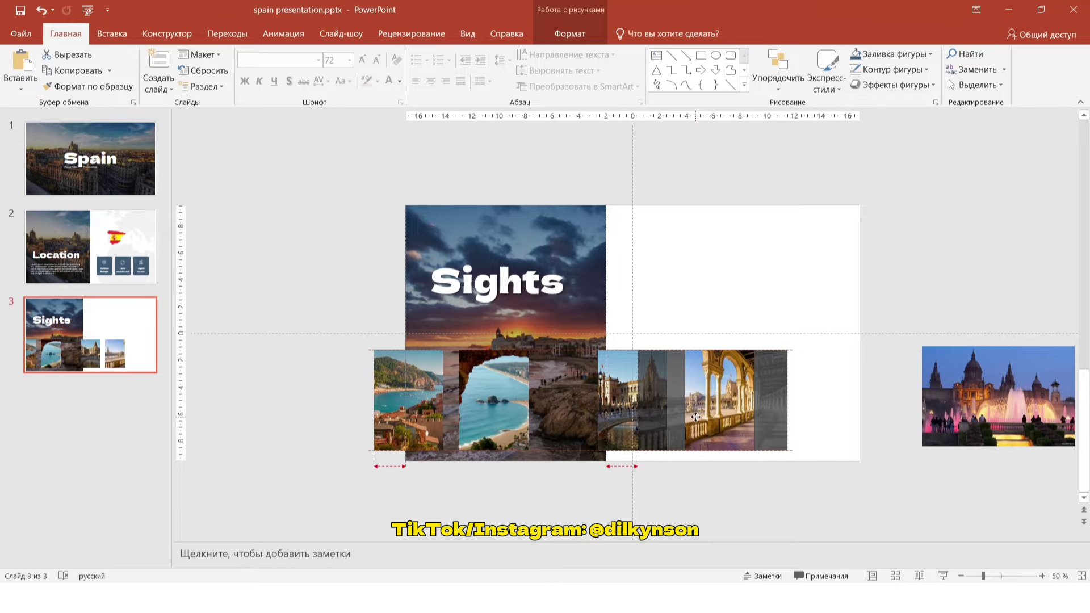
left_click(966, 389)
left_click_drag(966, 390, 846, 384)
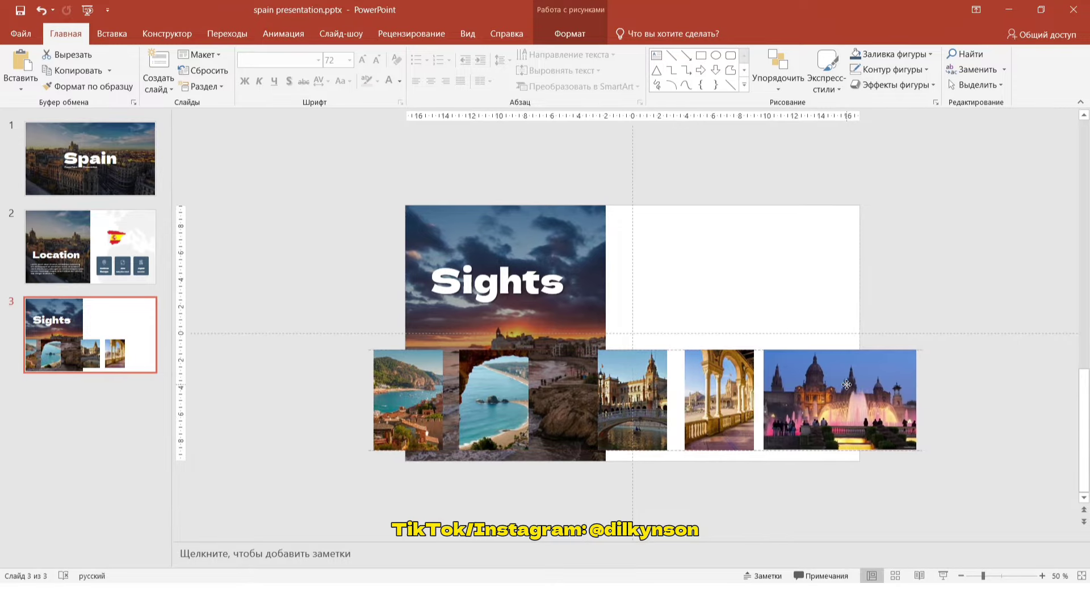
right_click(846, 384)
left_click(894, 419)
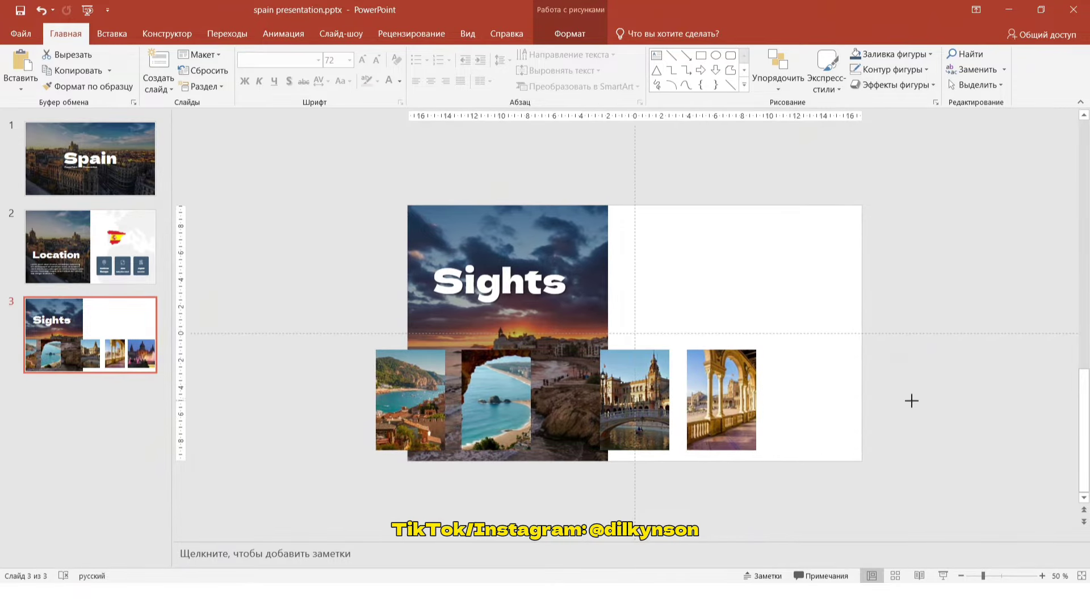
left_click_drag(817, 403, 773, 413)
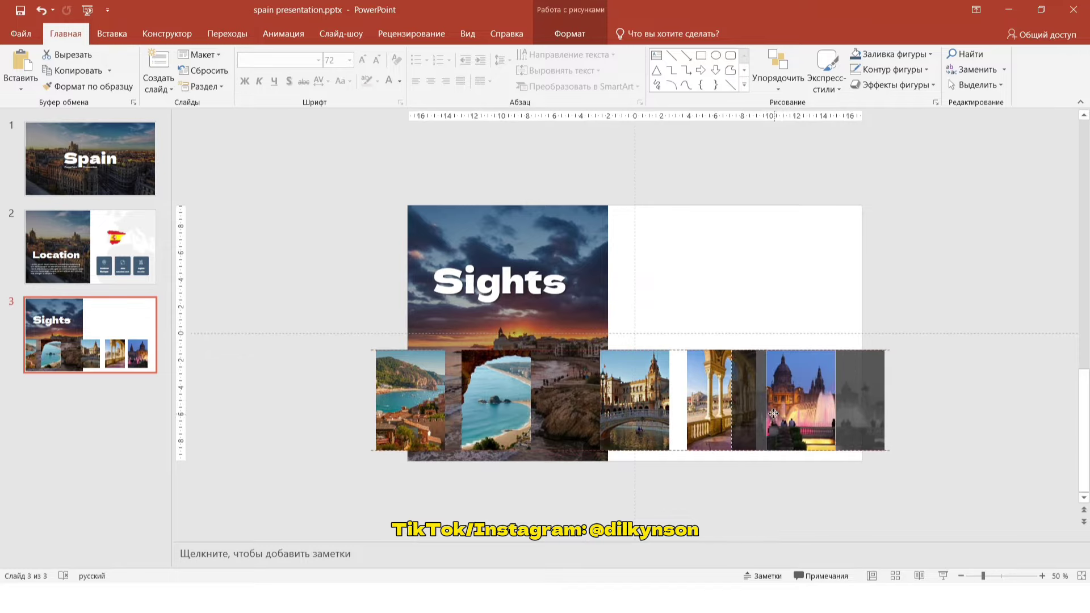
left_click(921, 300)
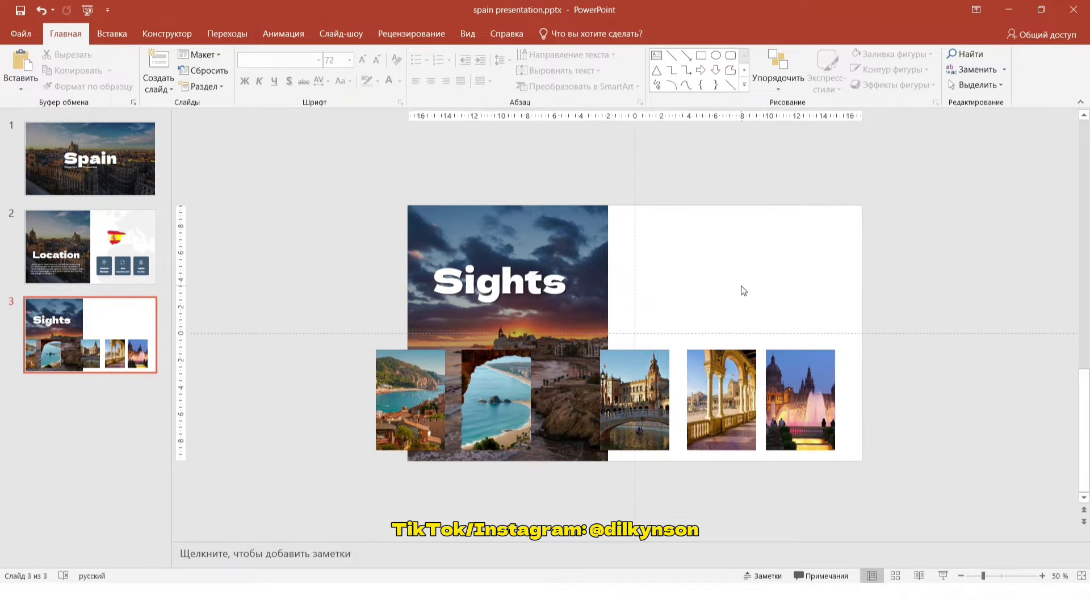
Step: Distribute the five photos horizontally and shift the row right to overlap the sunset photo
left_click(423, 405)
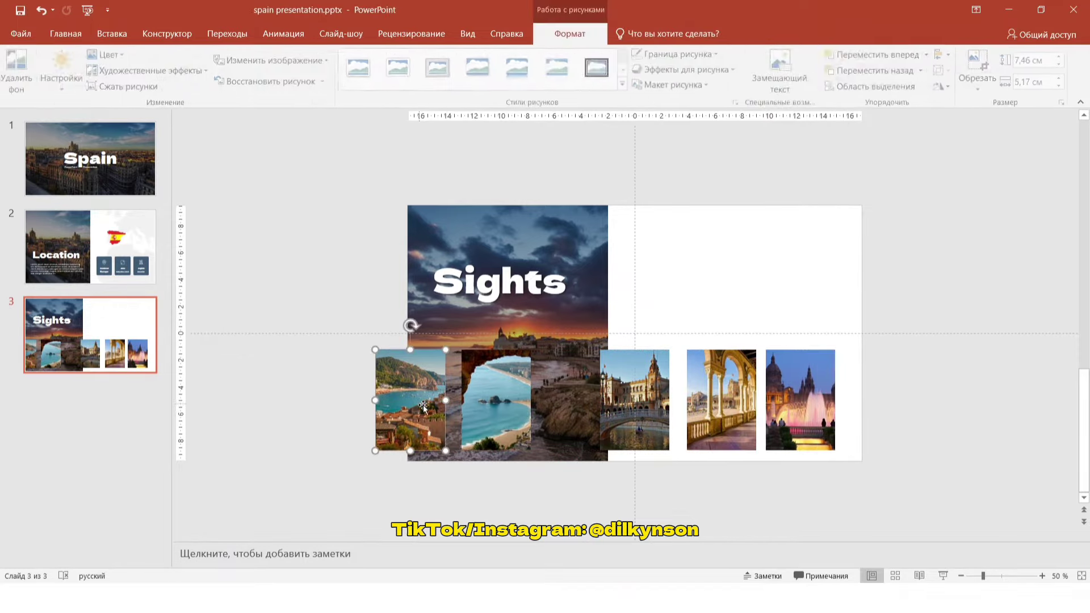
left_click_drag(424, 405, 898, 470)
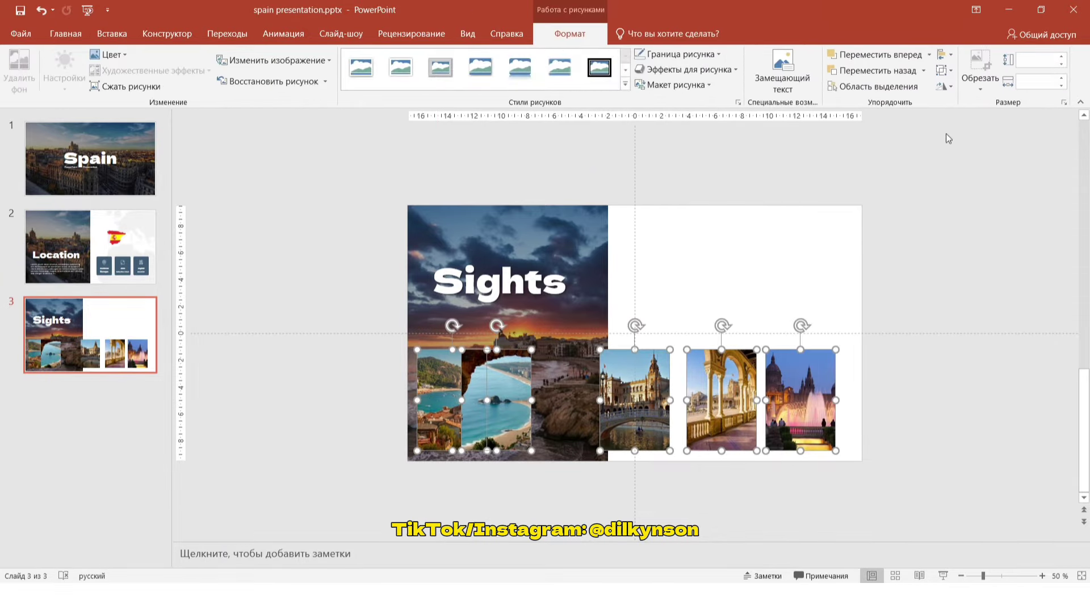
left_click(945, 55)
left_click(970, 178)
left_click(945, 55)
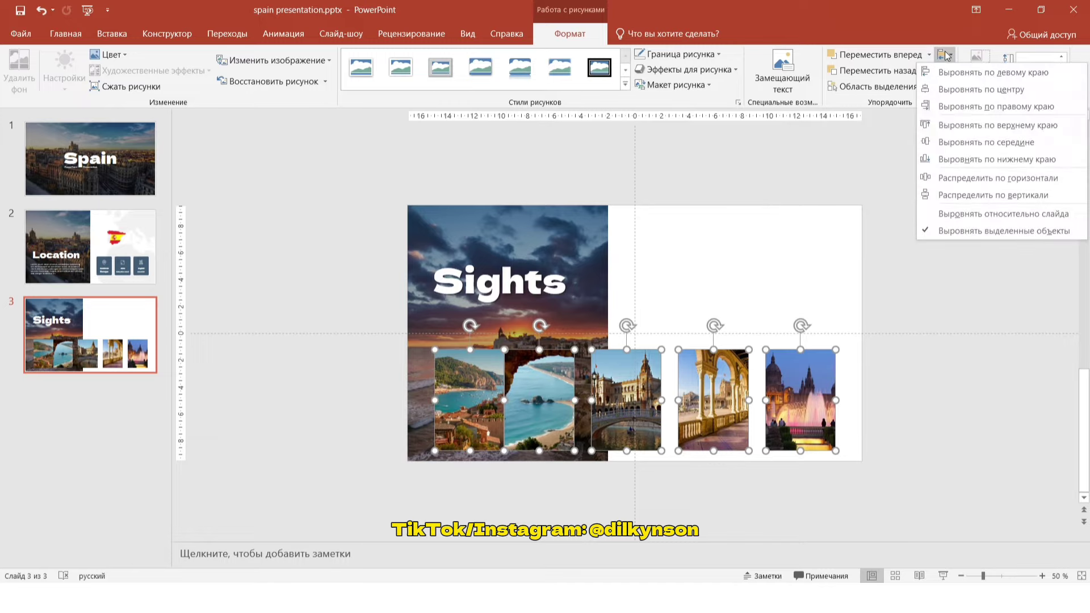
left_click(972, 176)
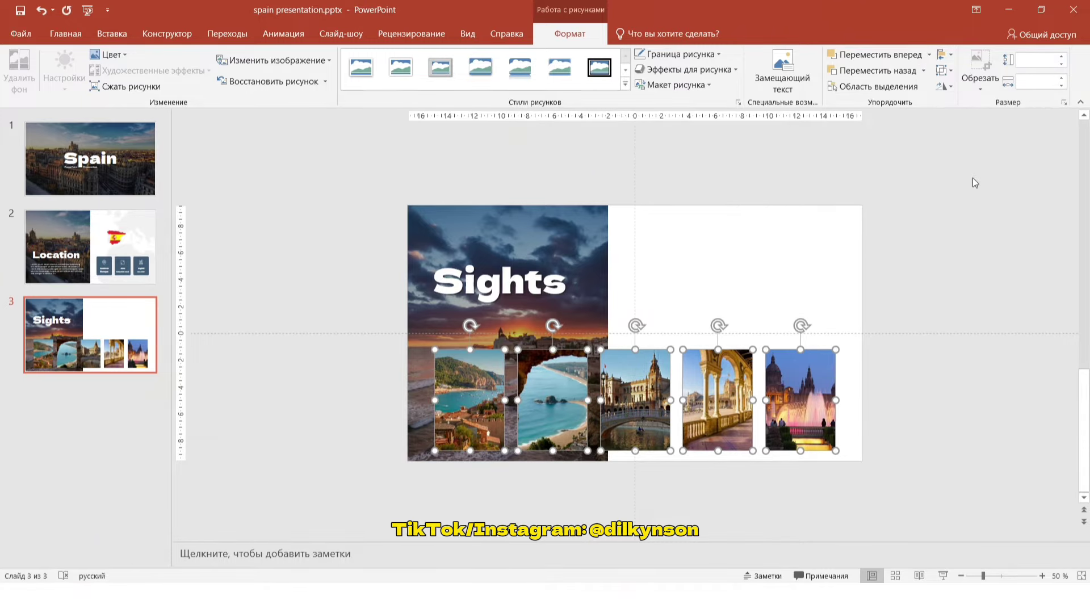
left_click_drag(475, 423, 575, 427)
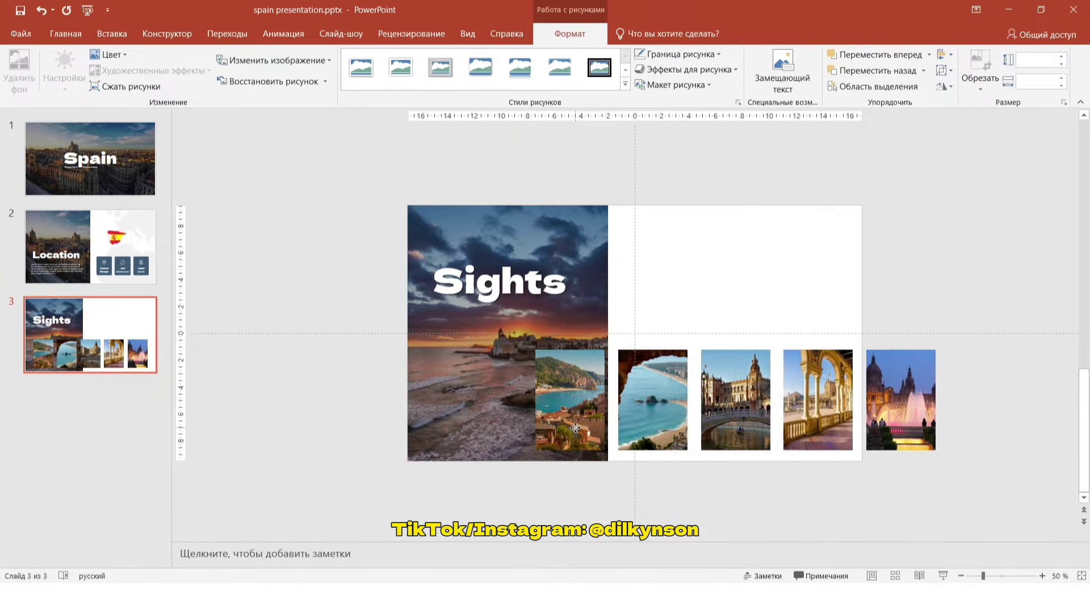
left_click(691, 69)
mouse_move(687, 157)
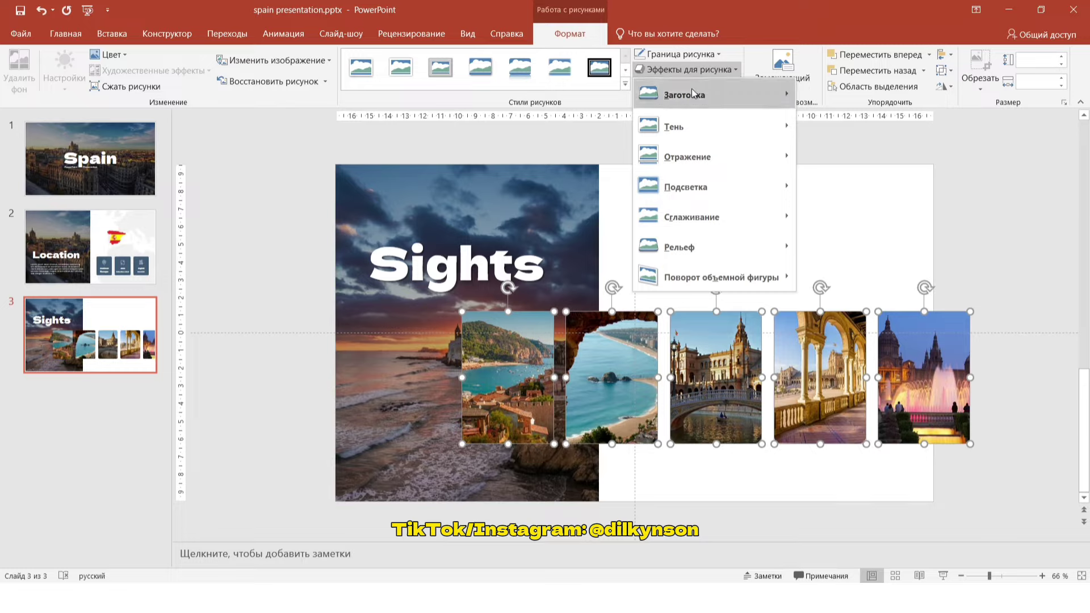
Step: Apply a preset shadow to the five photos
left_click(861, 251)
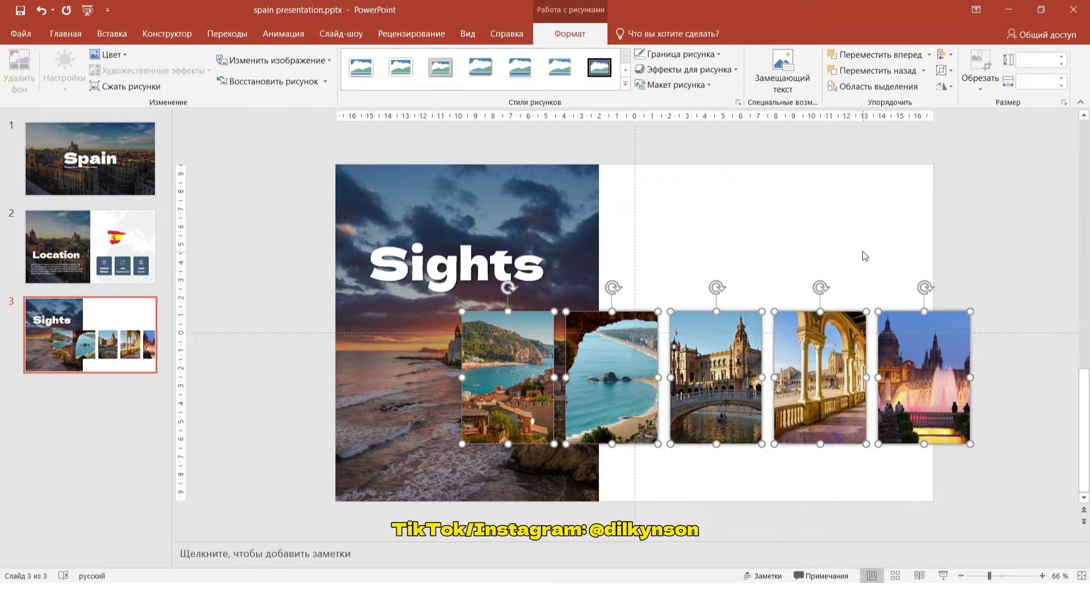
Step: Set the photos' shadow to 90% transparency, 101% size and 10 pt blur, then paste the Lorem ipsum caption
right_click(717, 338)
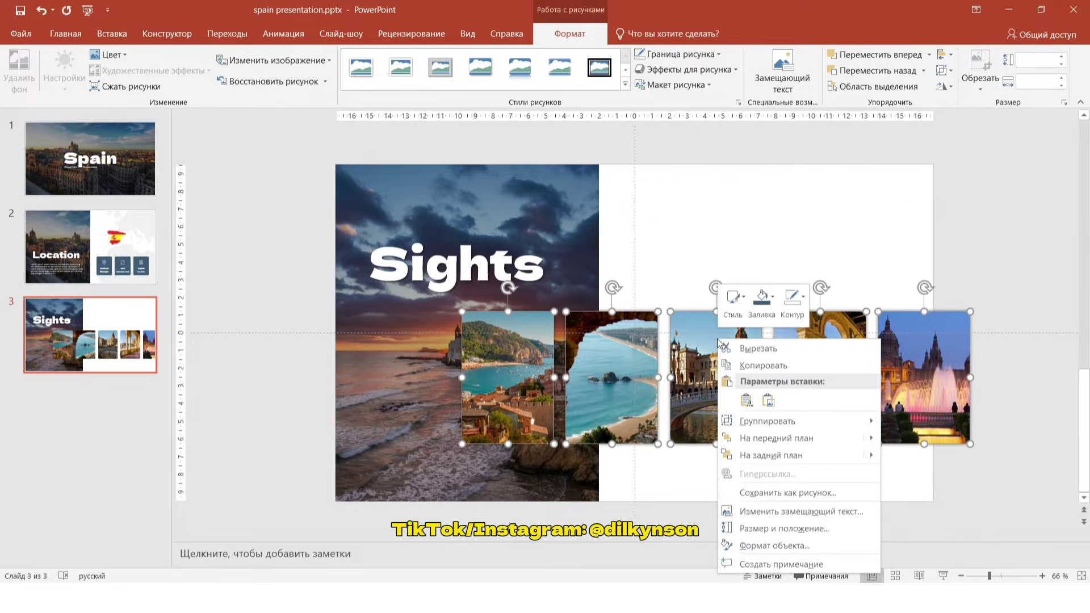
left_click(776, 545)
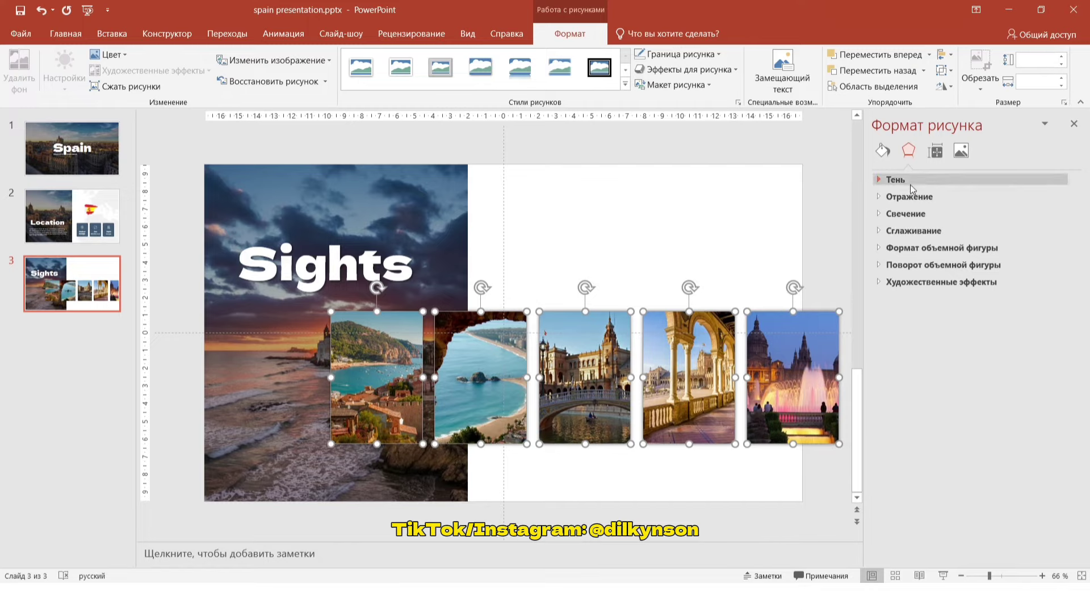
left_click(910, 182)
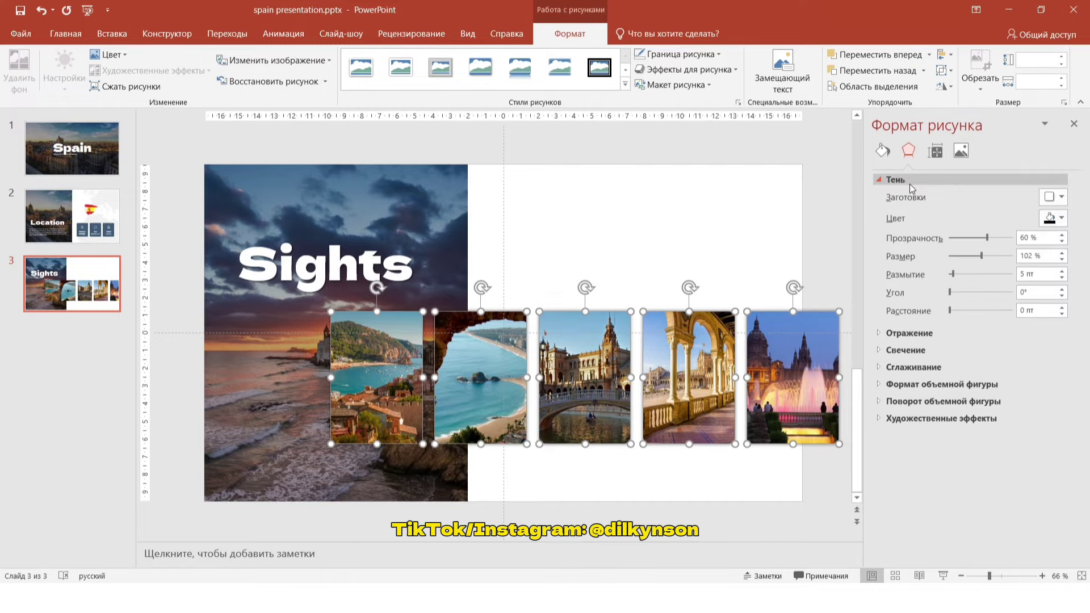
double_click(1026, 237)
type("90")
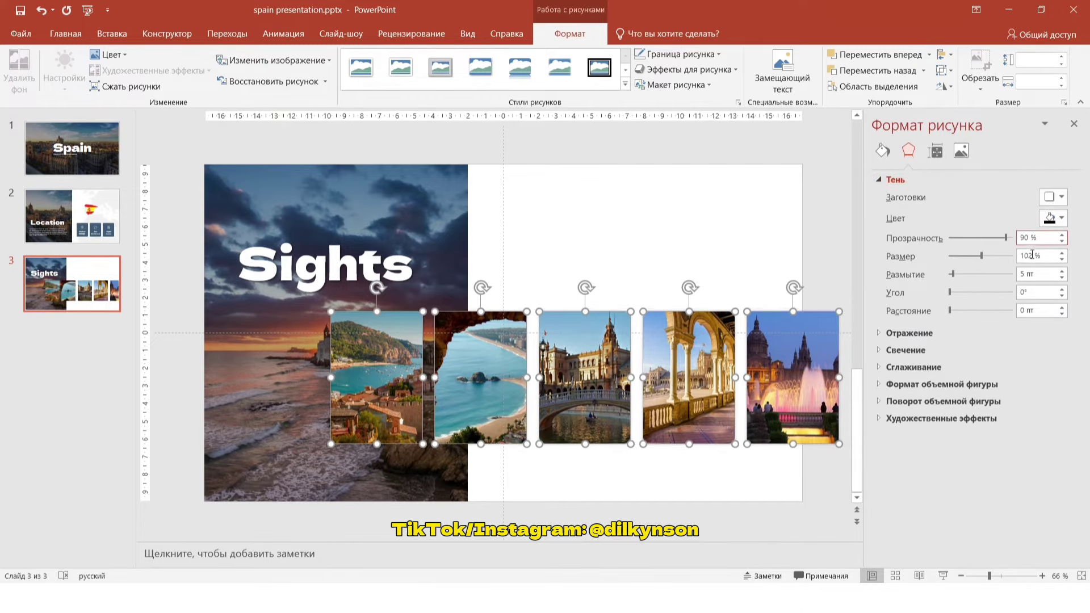
key("Tab")
type("101")
left_click(1022, 275)
double_click(1023, 274)
type("10")
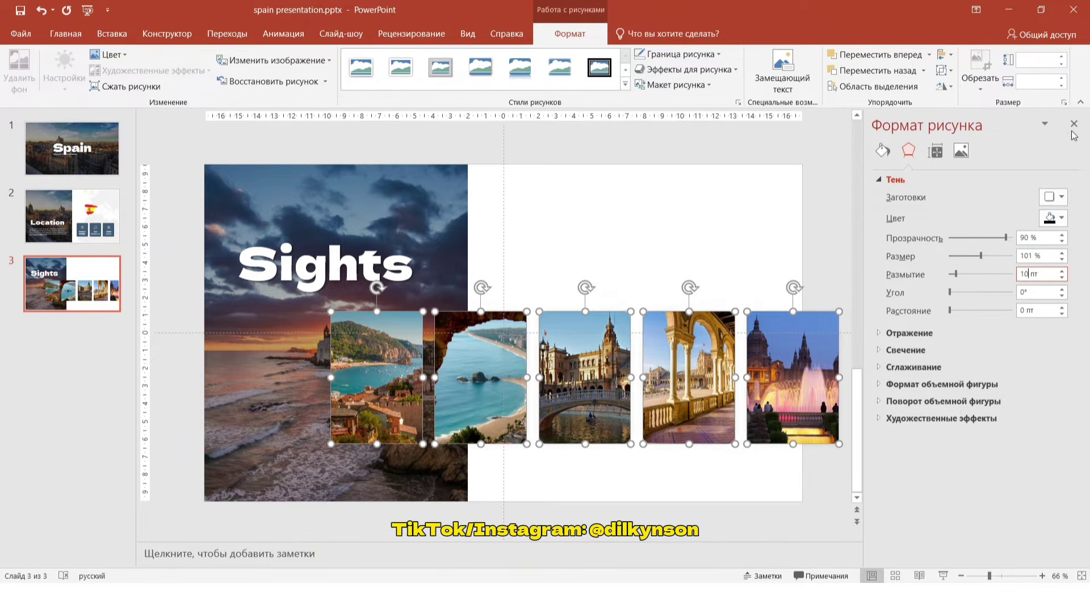
left_click(1073, 124)
left_click(1009, 233)
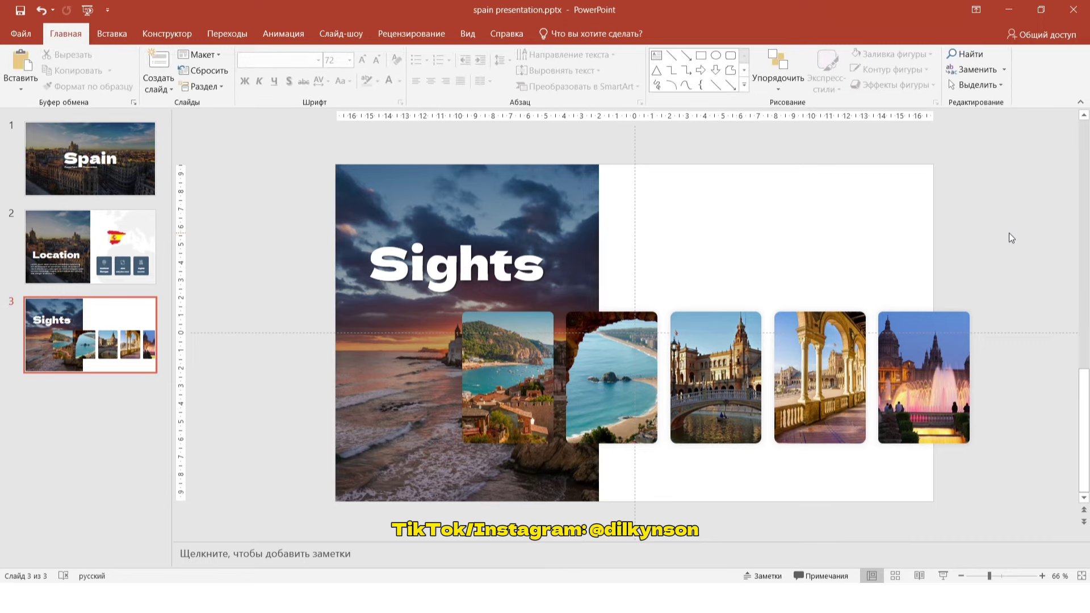
key("ctrl+v")
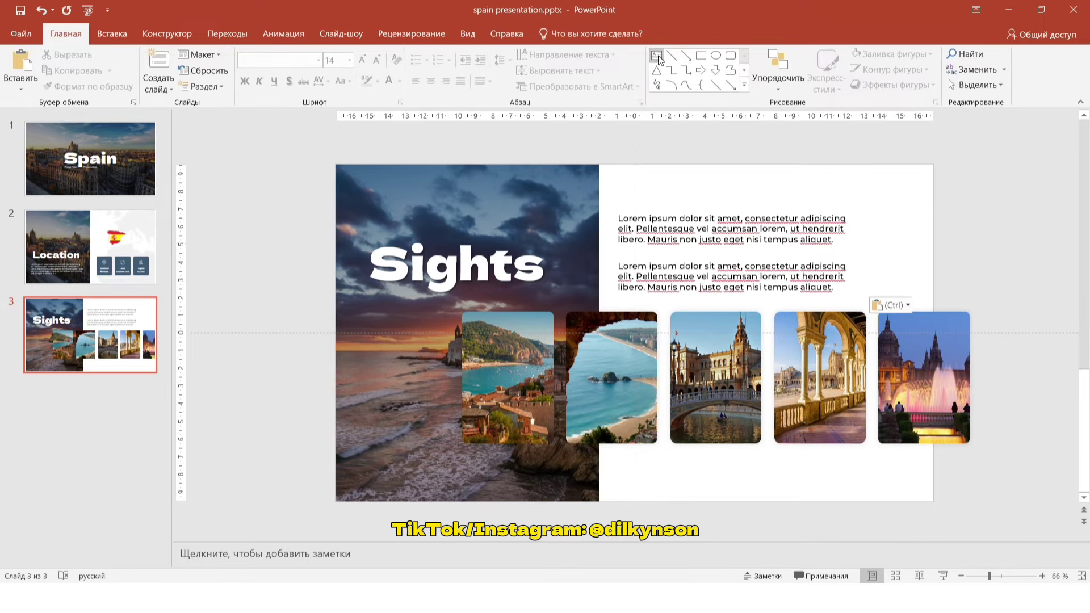
Step: Add an 'EXPLORE SPAIN' text box in Dela Gothic One, size 10, with the recently used colour
left_click(656, 55)
left_click(656, 475)
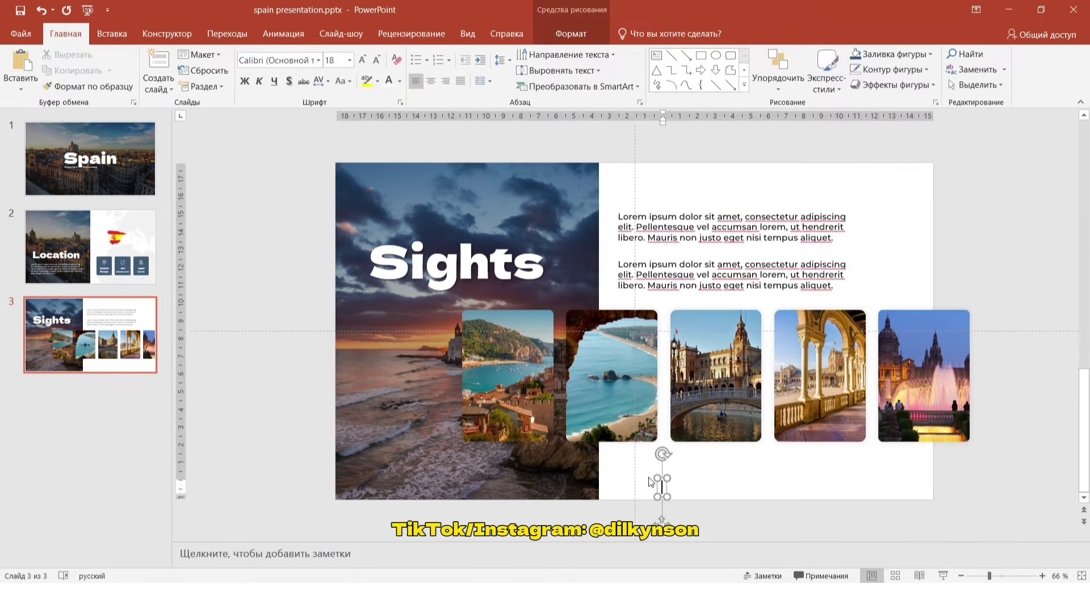
type("EXPLORE SPAIN")
key("Escape")
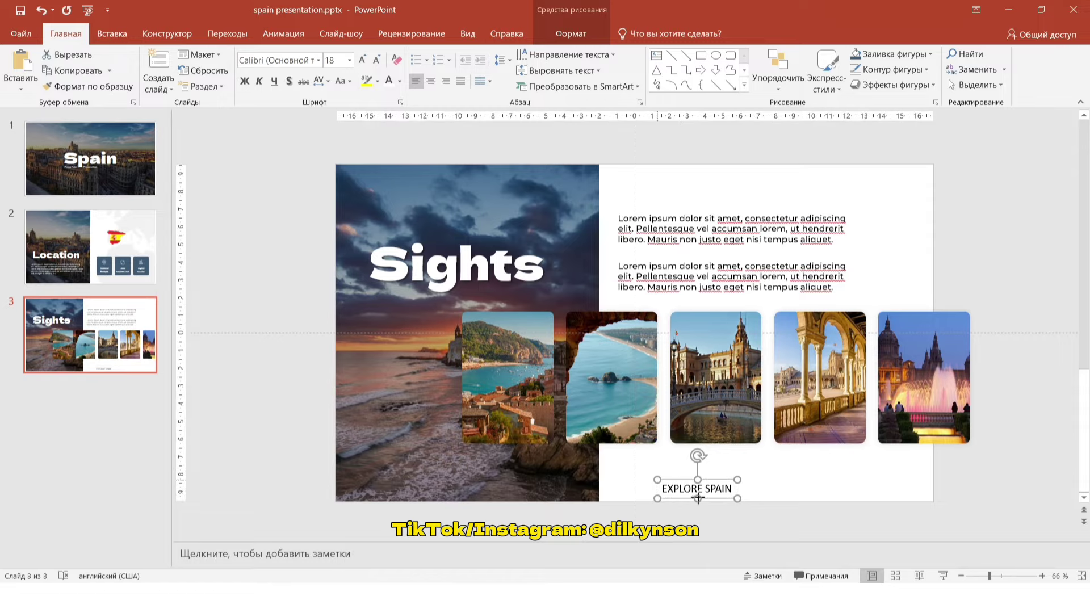
left_click(319, 64)
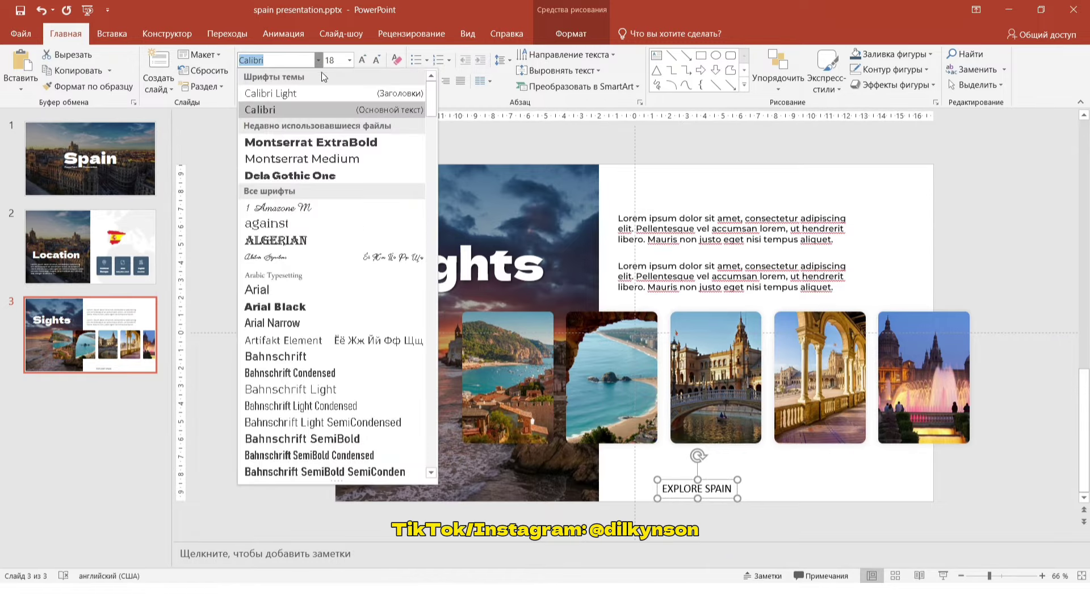
left_click(341, 176)
left_click(333, 60)
type("10")
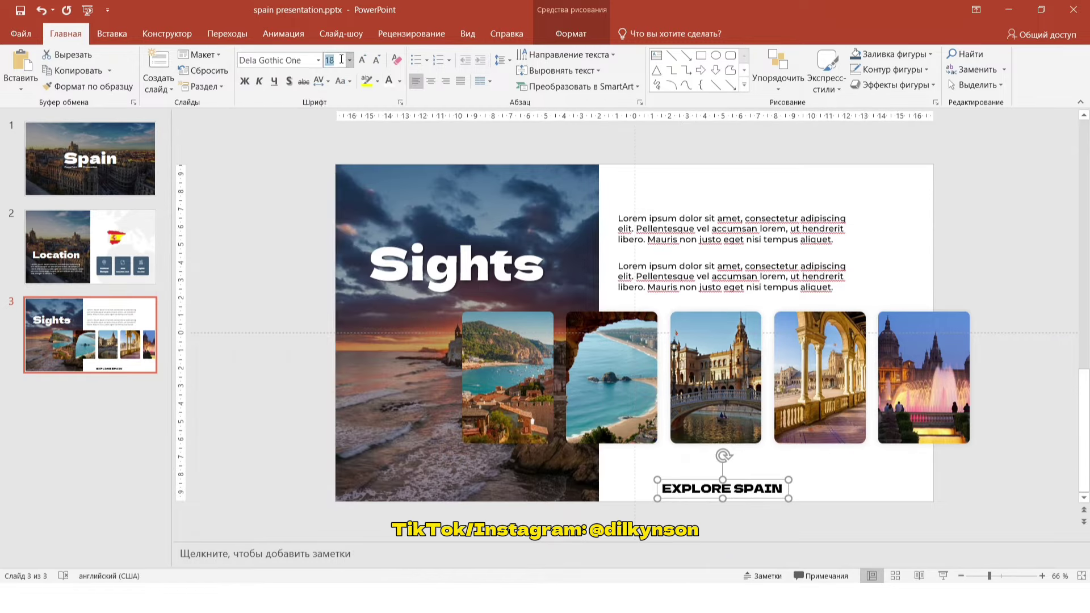
key("Return")
left_click(400, 81)
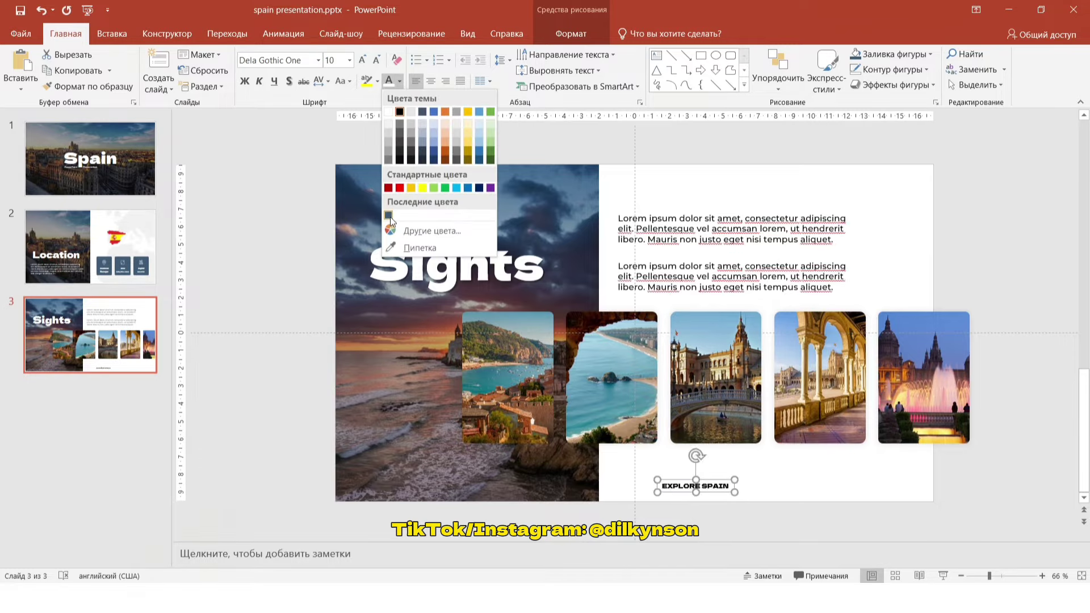
left_click(390, 216)
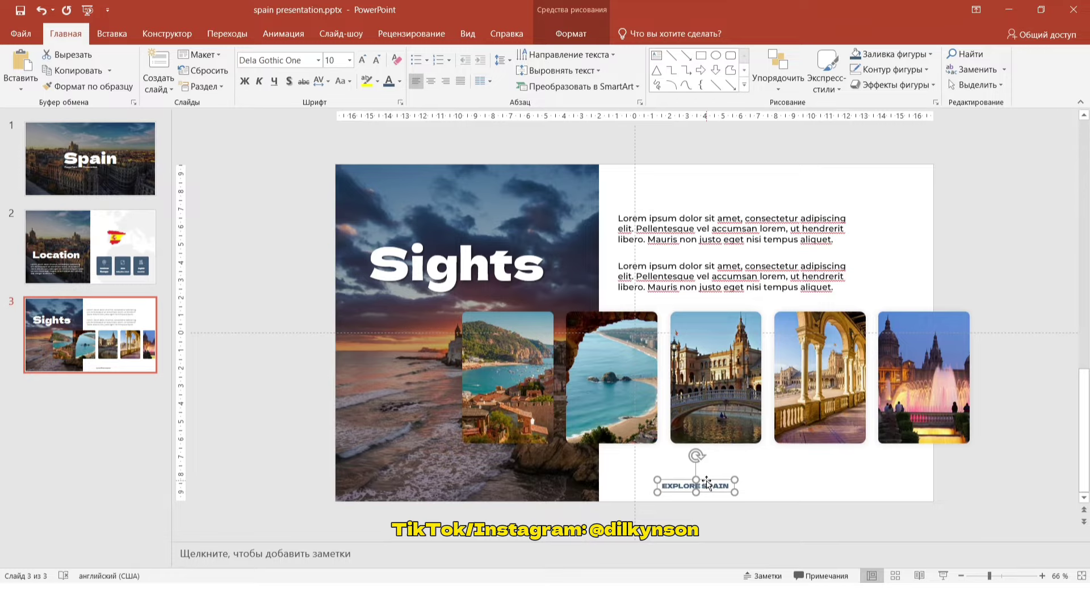
Step: Position the EXPLORE SPAIN label under the photos and shift the photo row slightly left
left_click_drag(706, 482, 812, 478)
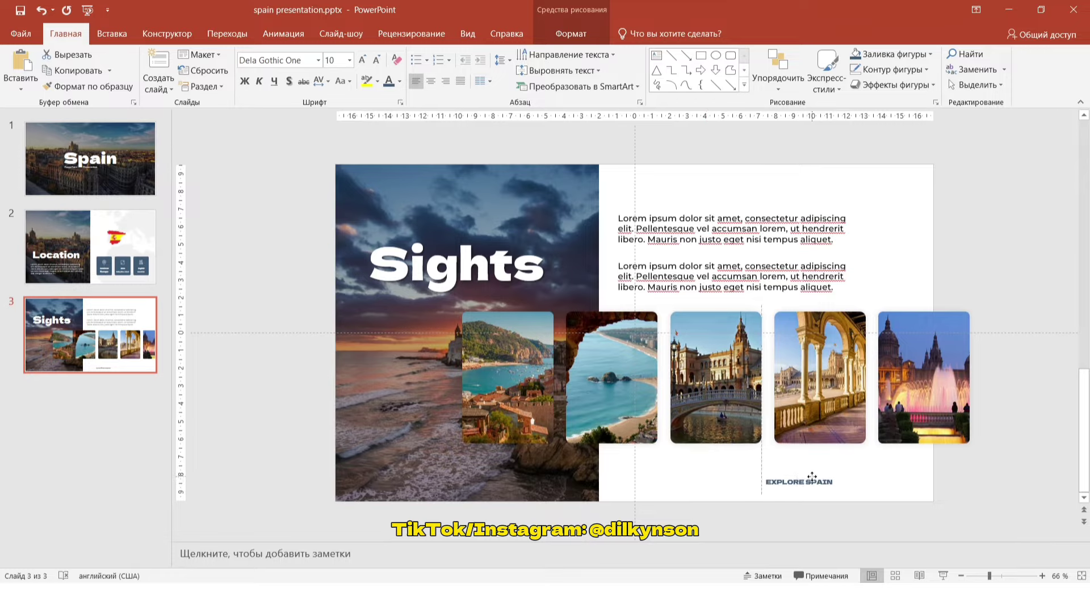
left_click_drag(812, 478, 812, 474)
left_click_drag(1011, 463, 464, 290)
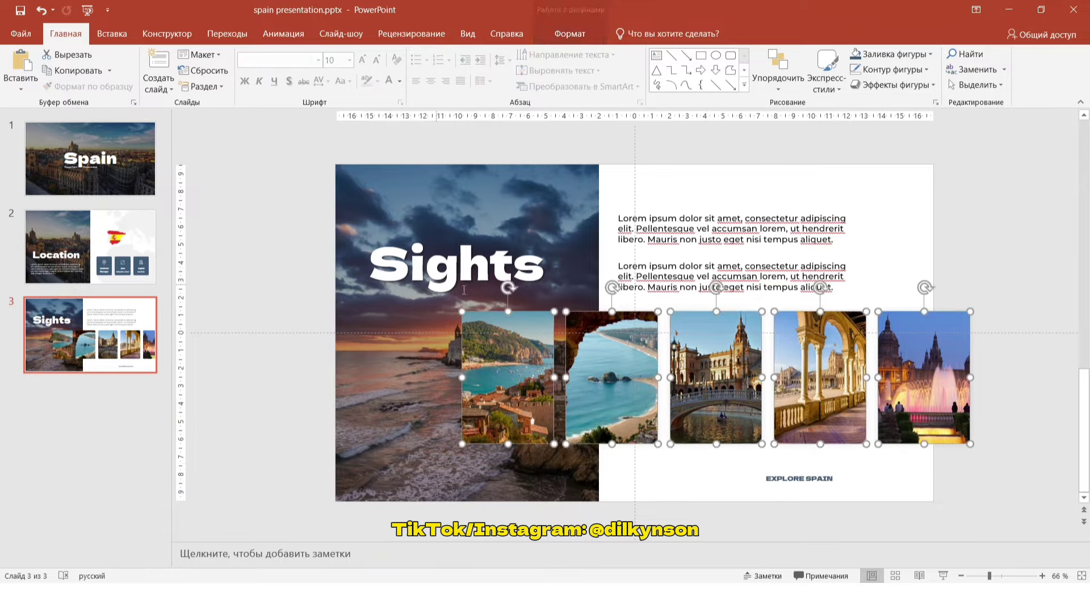
left_click_drag(936, 380, 914, 380)
left_click_drag(808, 481, 804, 481)
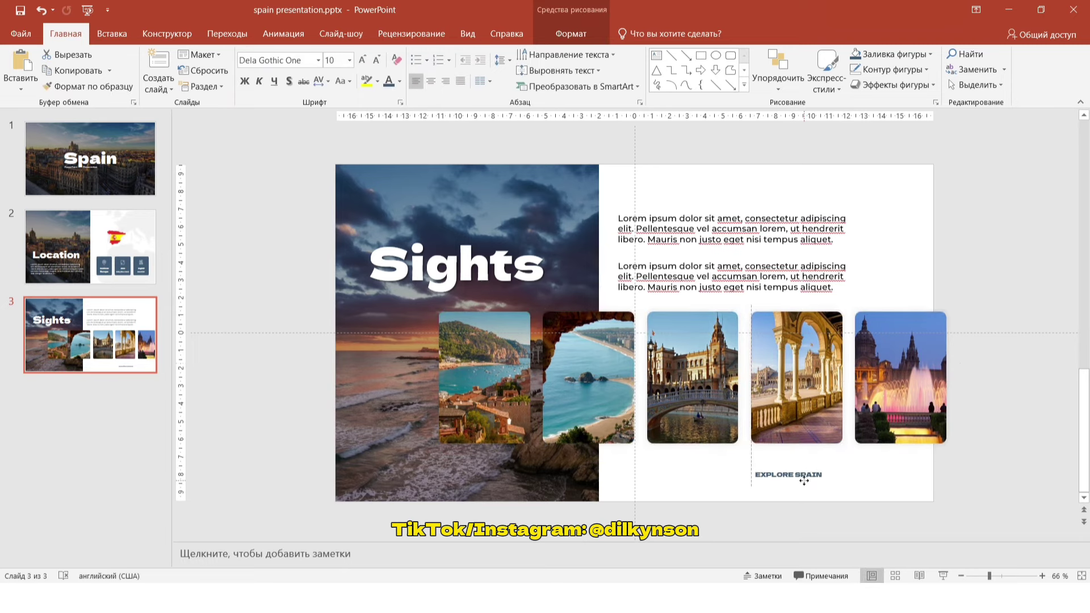
left_click(868, 482)
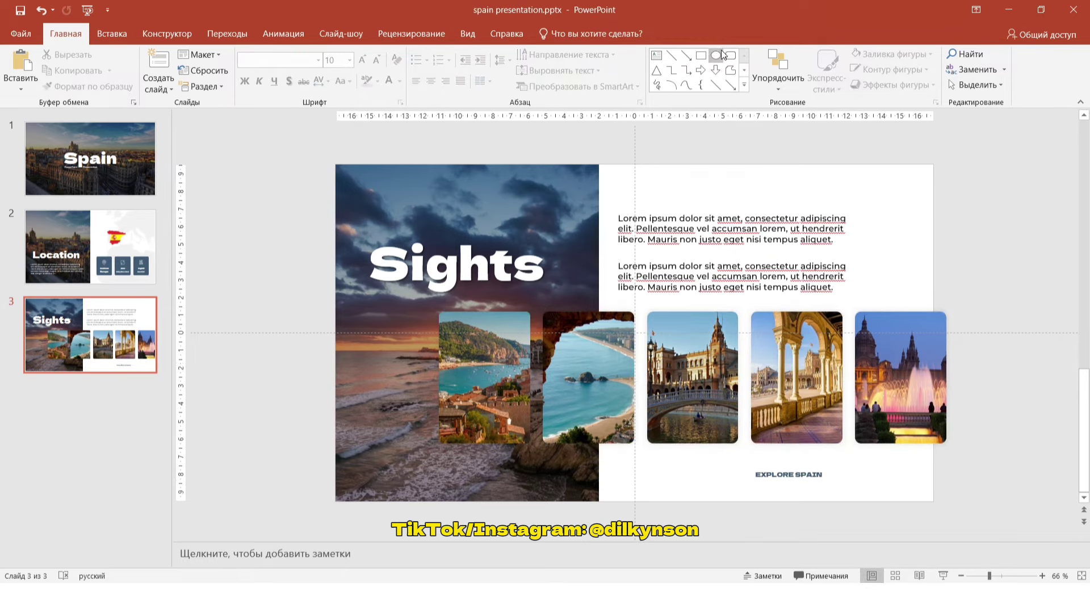
Step: Draw a small circle beside EXPLORE SPAIN with no outline and a gold yellow fill
left_click(716, 55)
left_click_drag(741, 459, 764, 481)
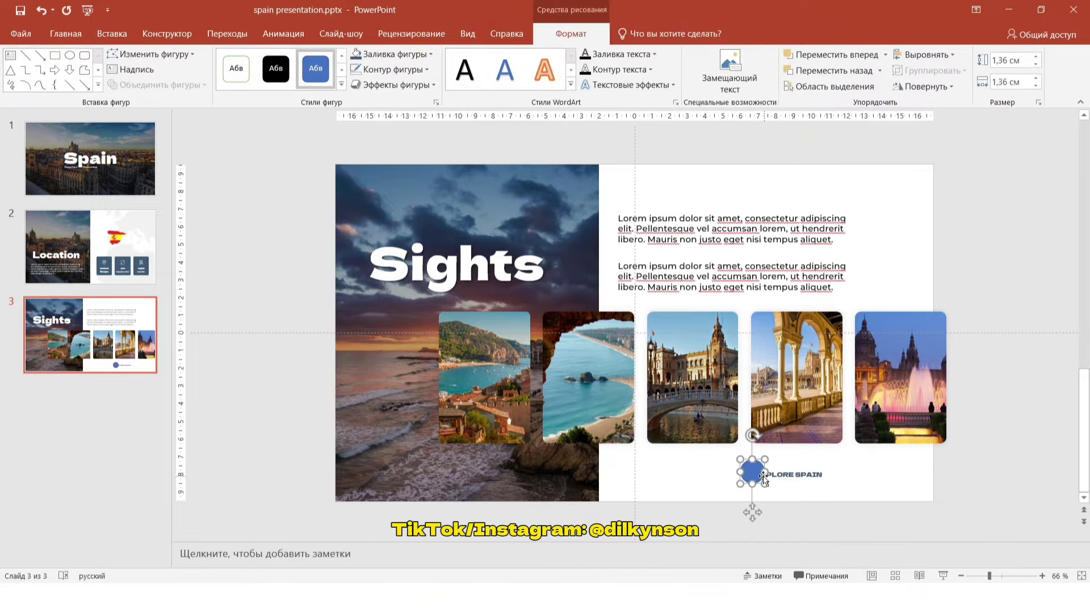
left_click(409, 69)
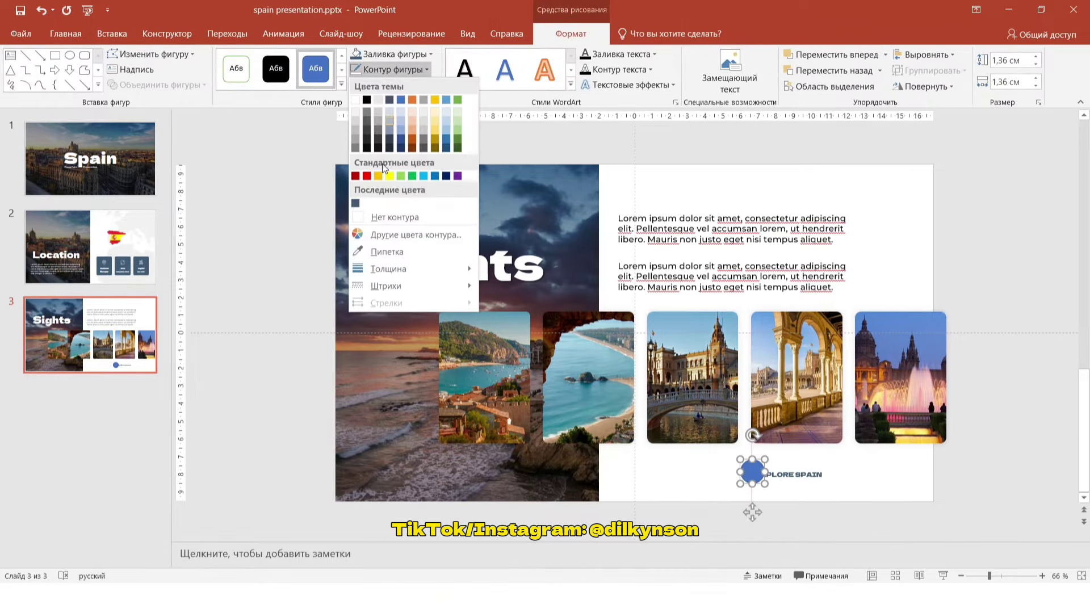
left_click(394, 217)
left_click(396, 54)
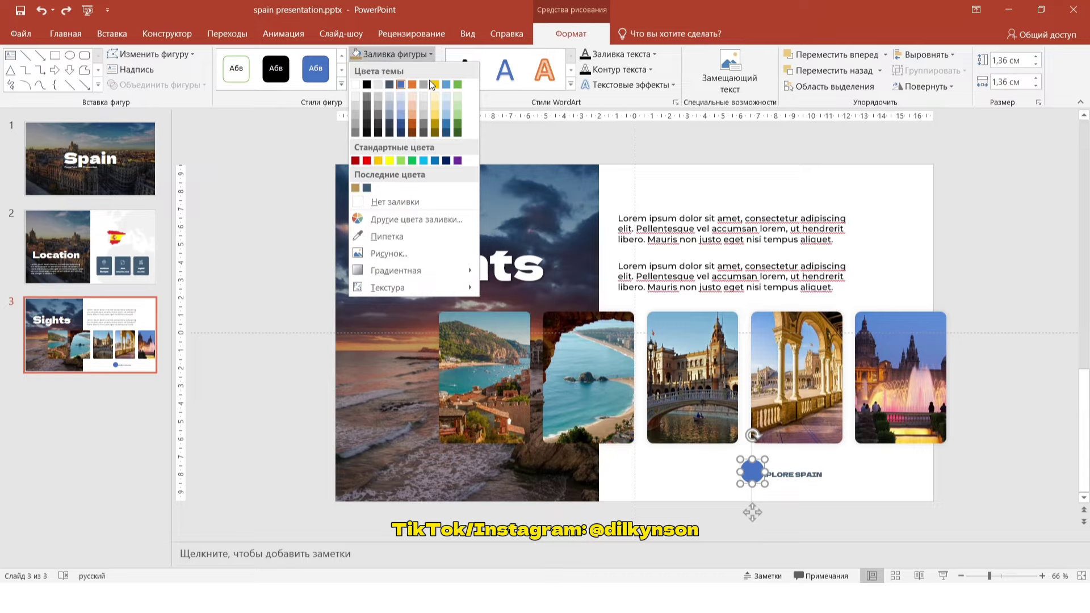
left_click(435, 114)
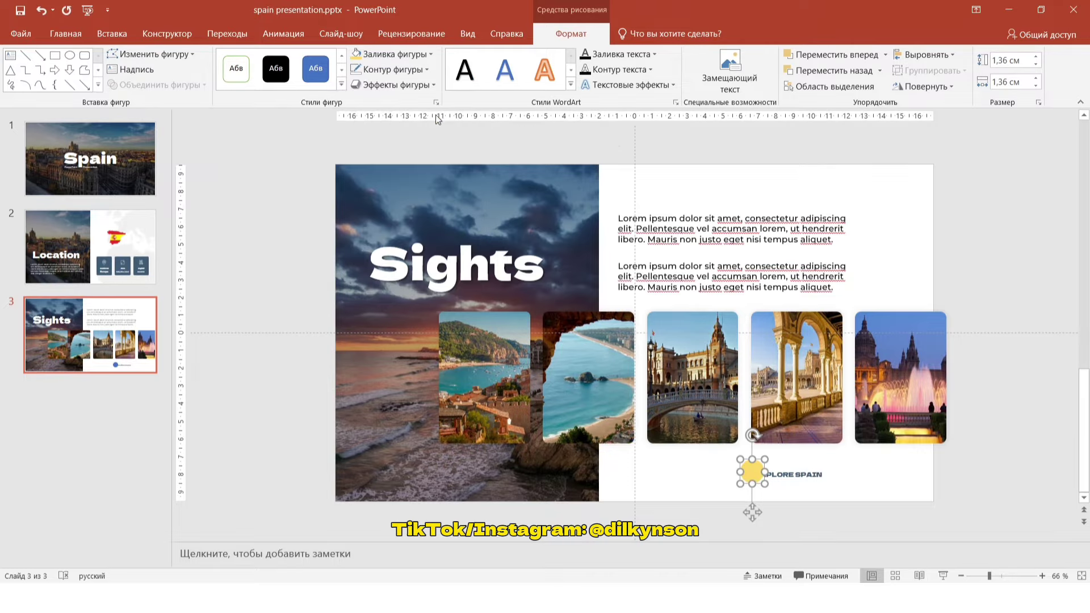
Step: Send the yellow circle to the back and place it behind the start of EXPLORE SPAIN
right_click(752, 470)
left_click(792, 310)
left_click_drag(752, 514, 757, 517)
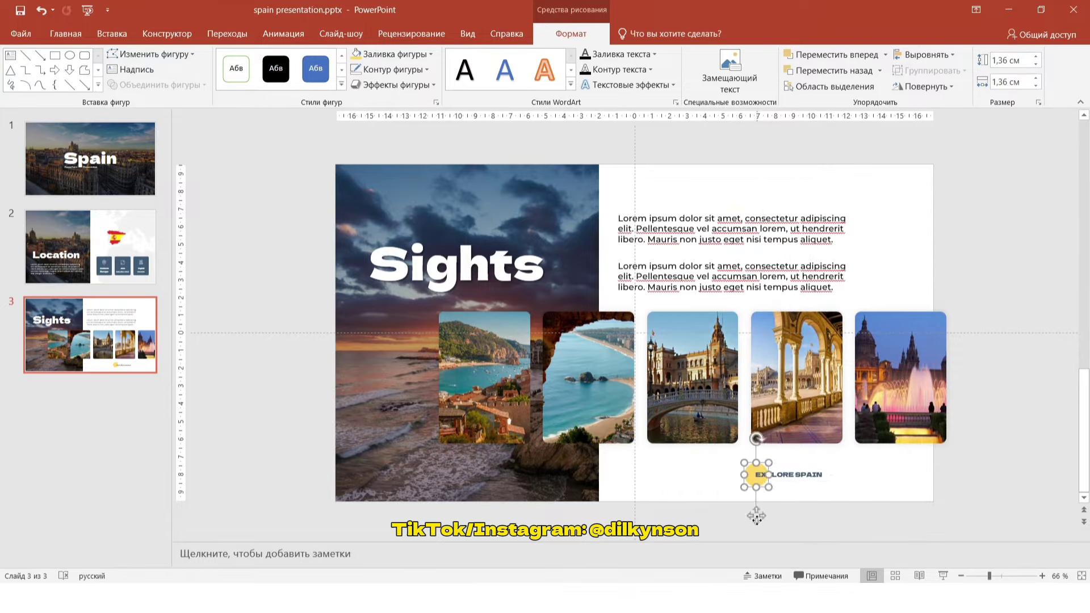
left_click(917, 487)
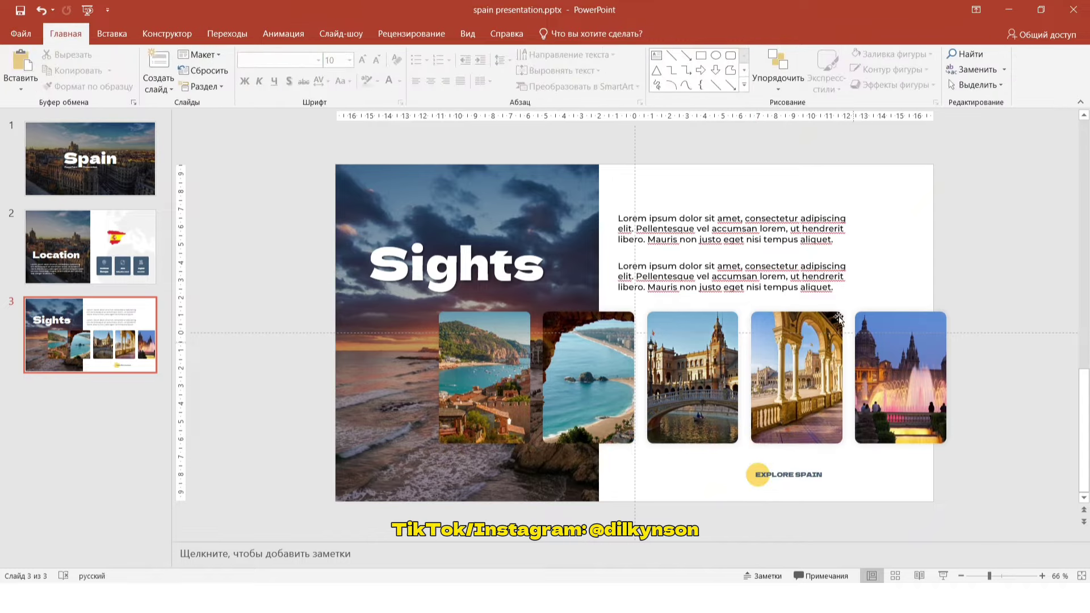
left_click(686, 56)
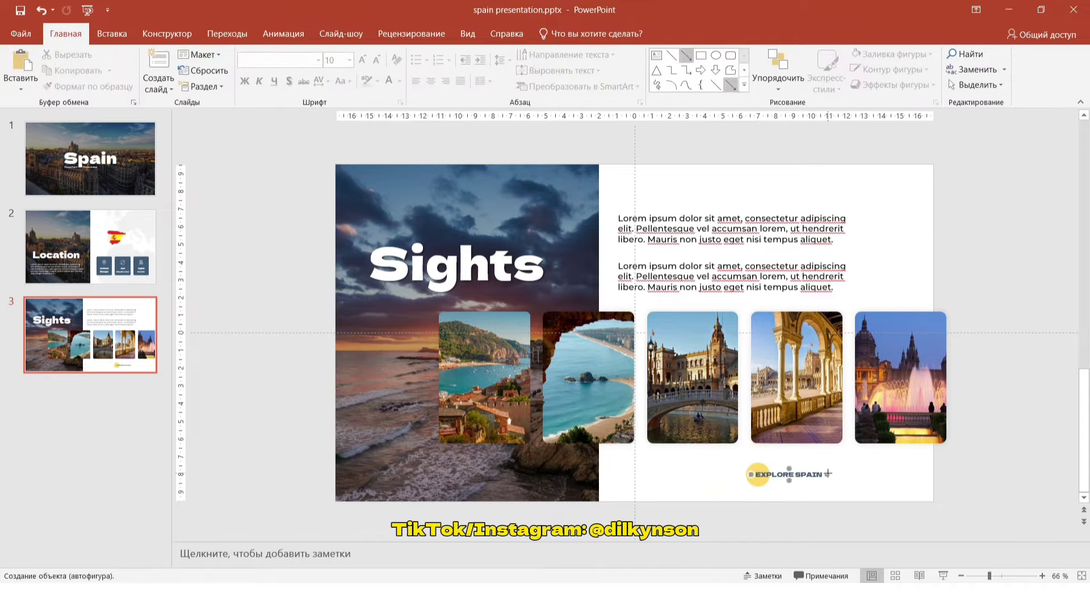
Step: Draw a line rightward from EXPLORE SPAIN and make it dark blue at 1.5 pt weight
left_click_drag(828, 474, 908, 474)
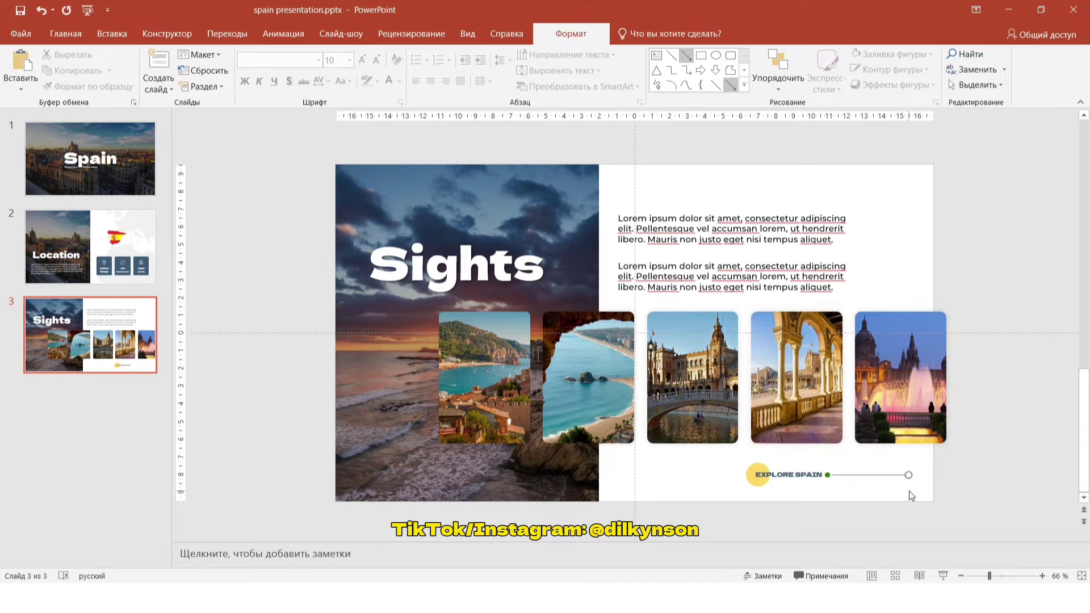
left_click(397, 69)
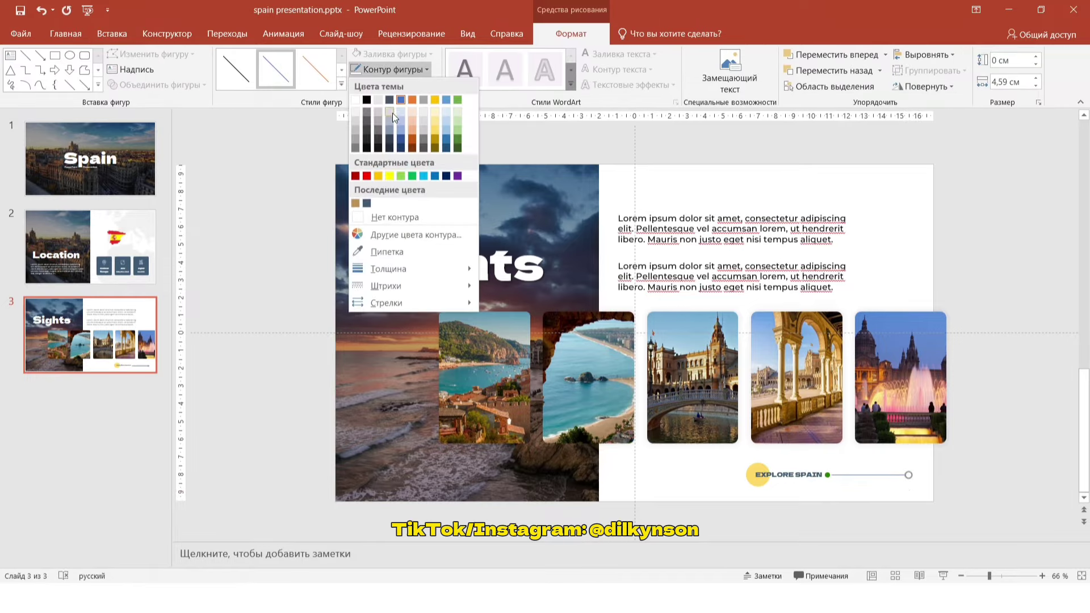
left_click(367, 203)
left_click(373, 70)
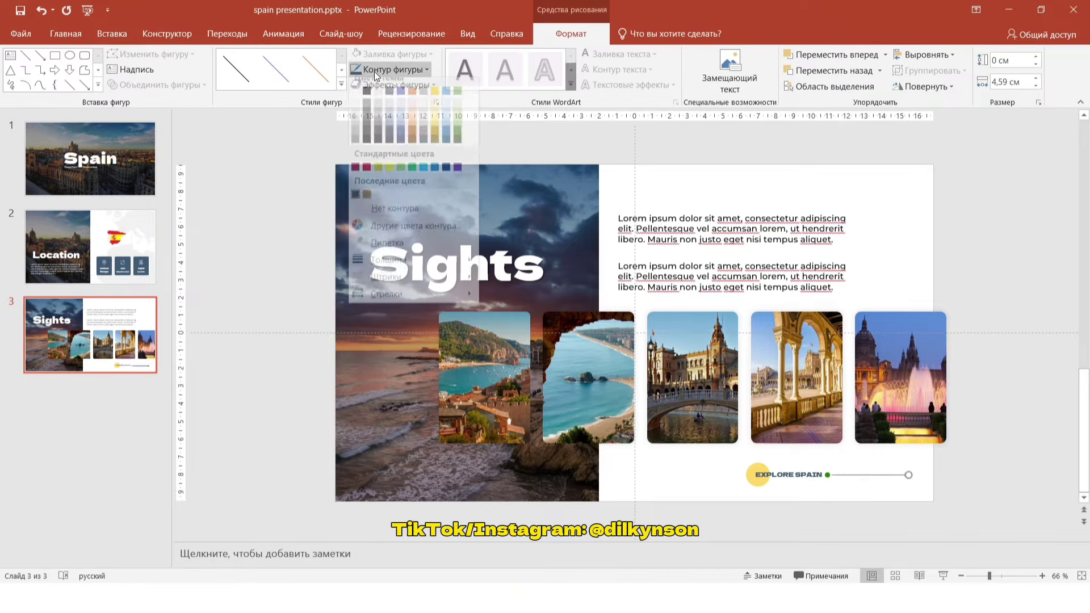
mouse_move(389, 268)
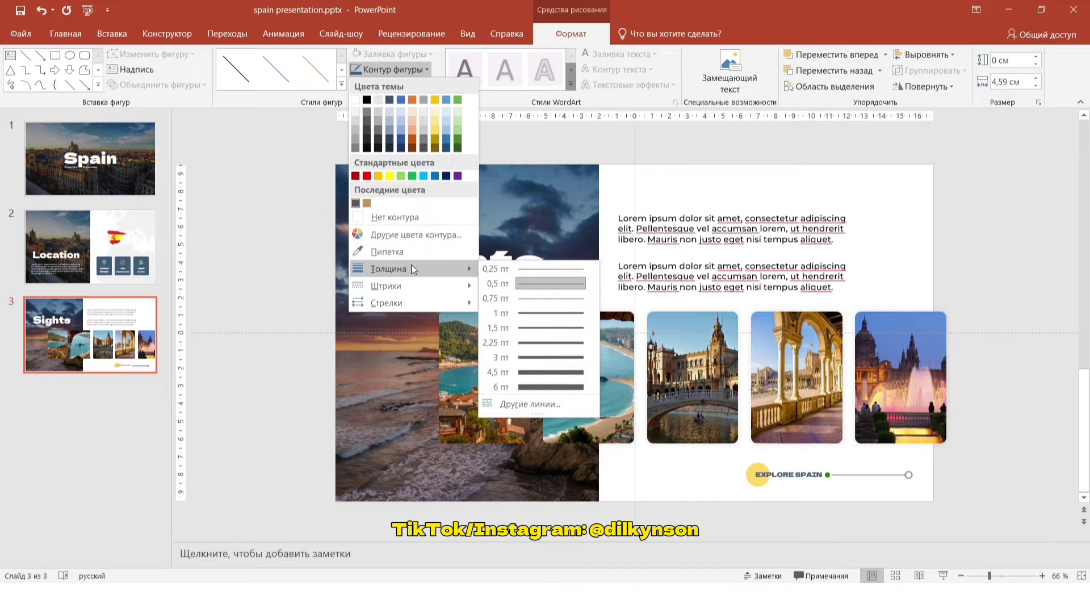
left_click(530, 323)
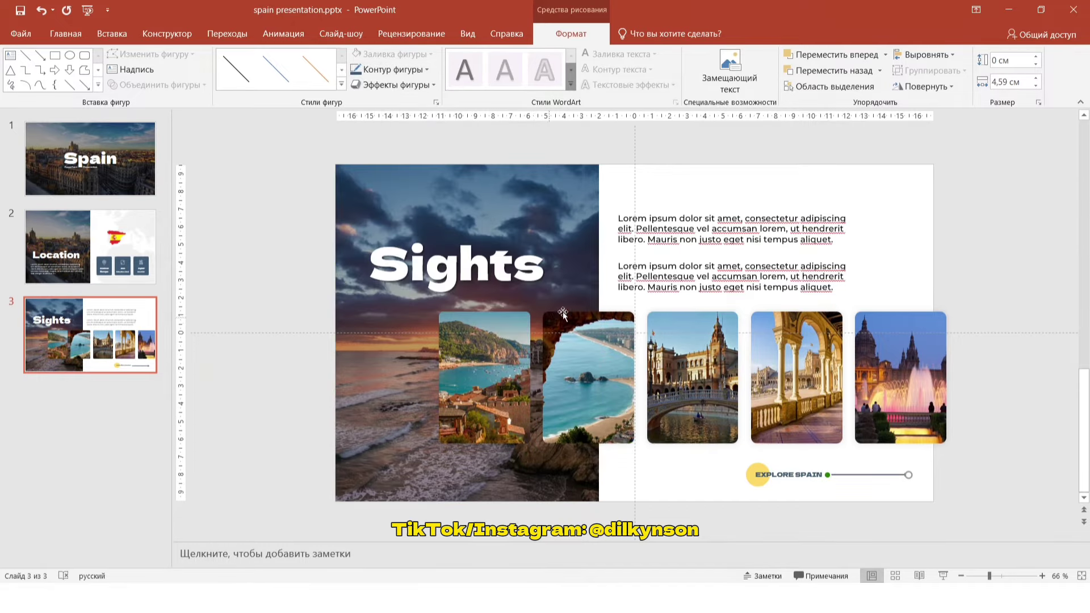
Step: Add a blank slide 4 and paste the Sights title copied from slide 3 onto it
left_click(785, 165)
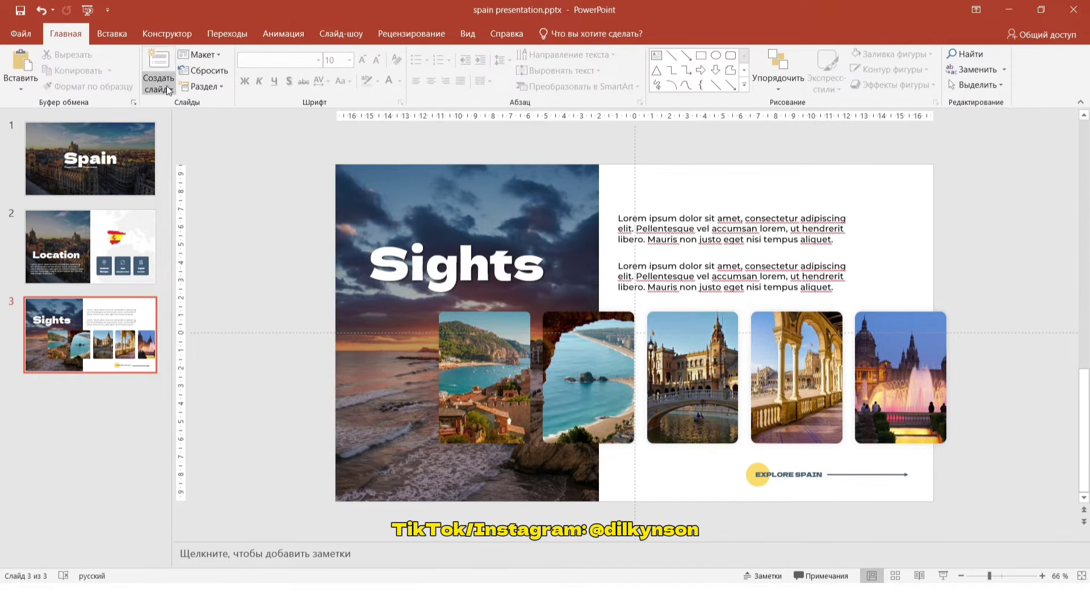
left_click(165, 86)
left_click(202, 278)
left_click(147, 332)
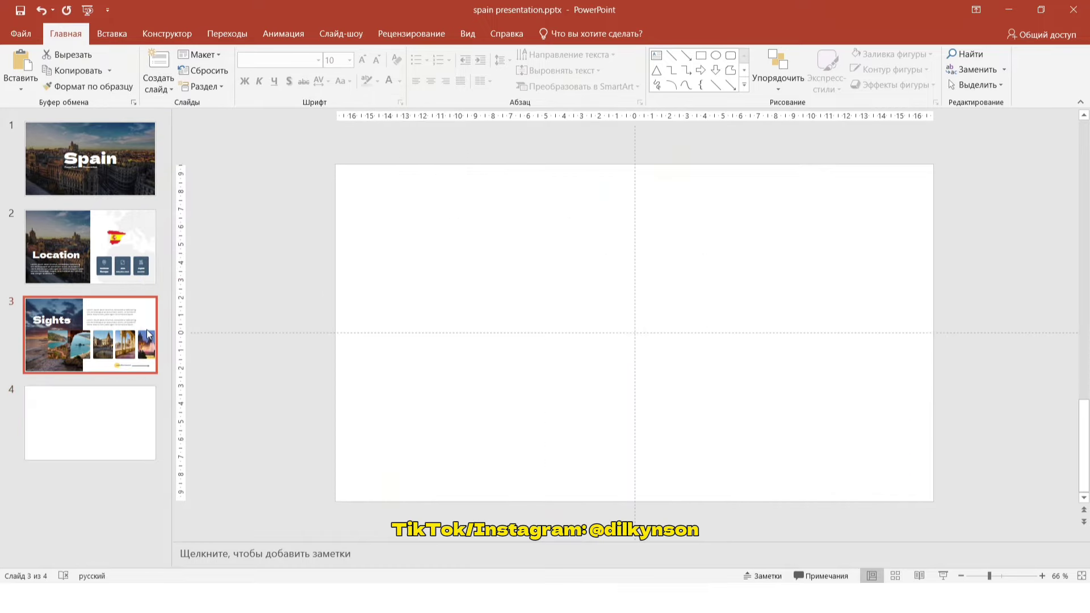
left_click(361, 237)
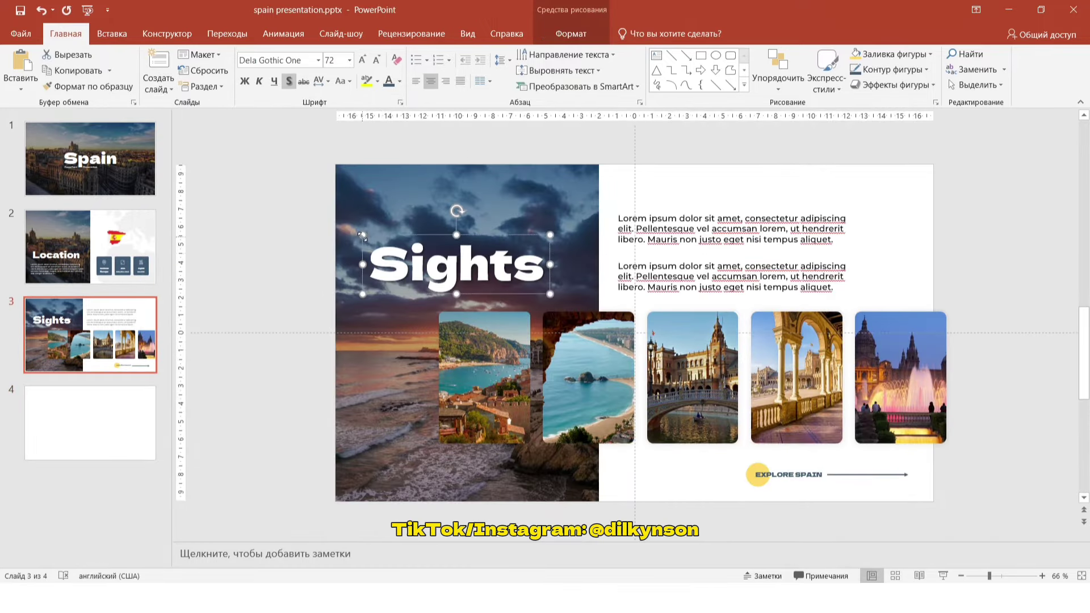
key("ctrl+c")
left_click(141, 395)
key("ctrl+v")
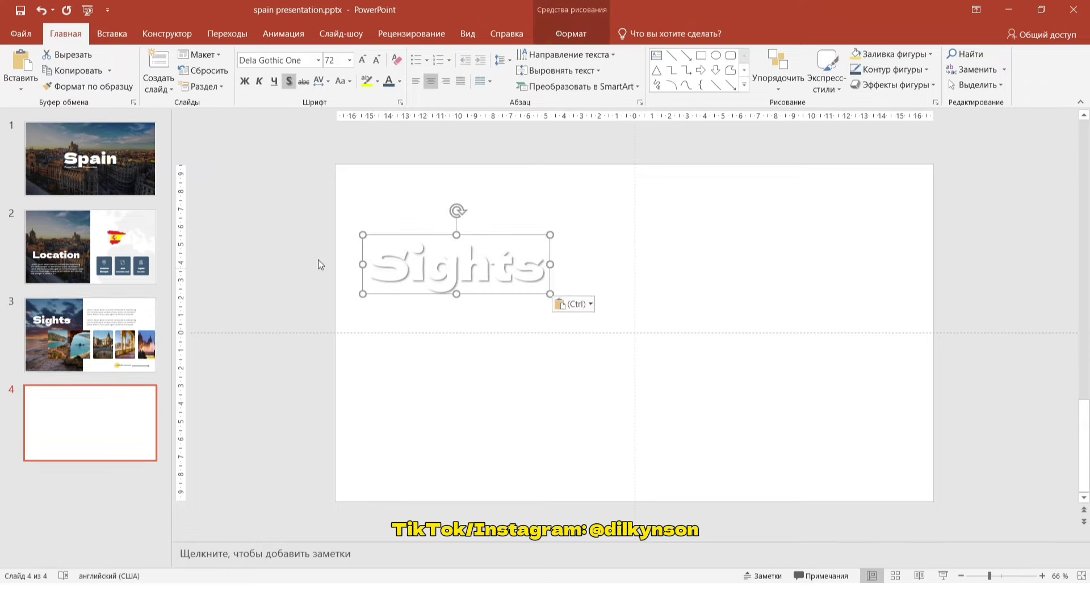
Step: Extend the title to 'Sights of Spain', remove its shadow, colour it dark blue-grey and shift it right
left_click(548, 274)
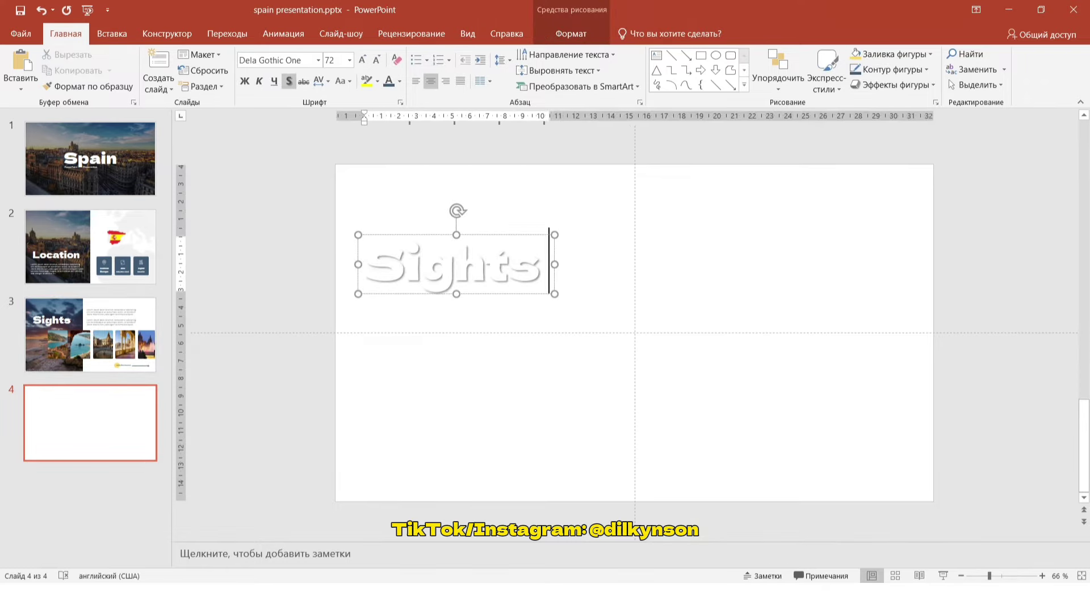
type("O")
key("BackSpace")
type("of ")
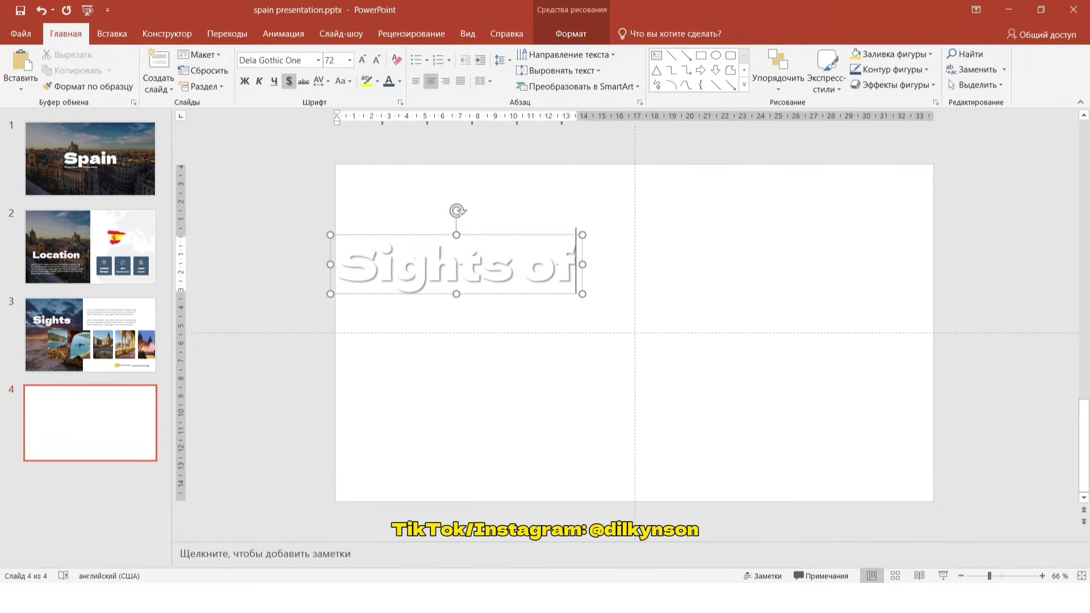
type("Spain")
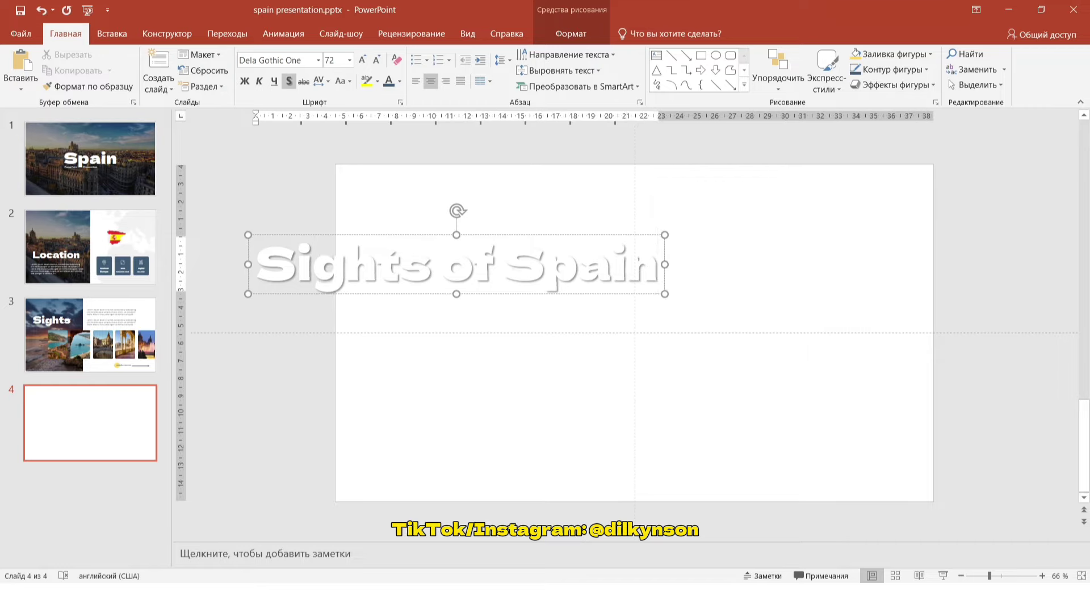
left_click(661, 230)
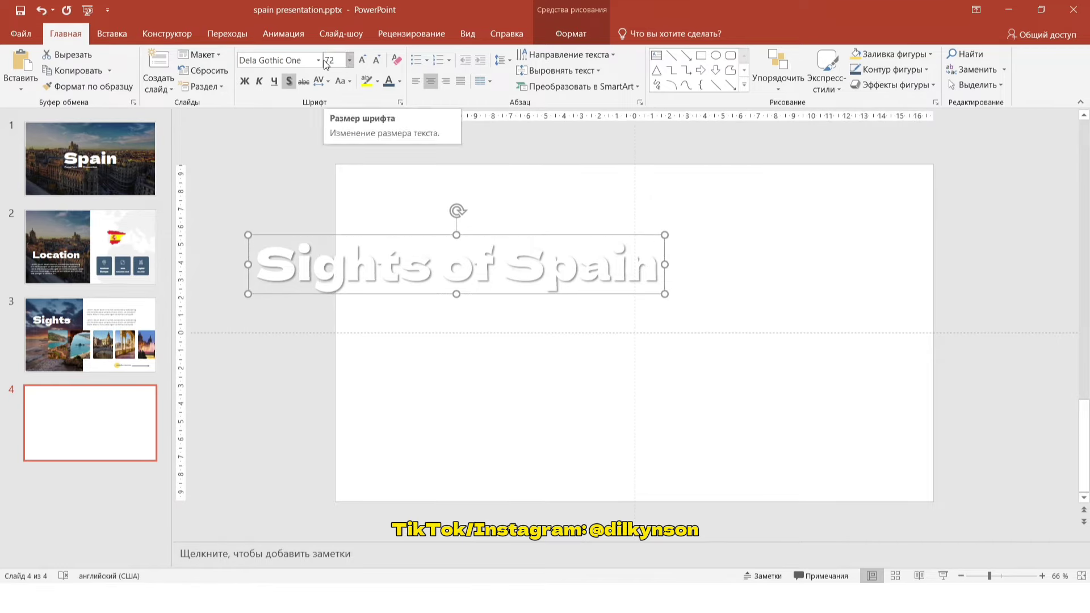
left_click(289, 80)
left_click(391, 82)
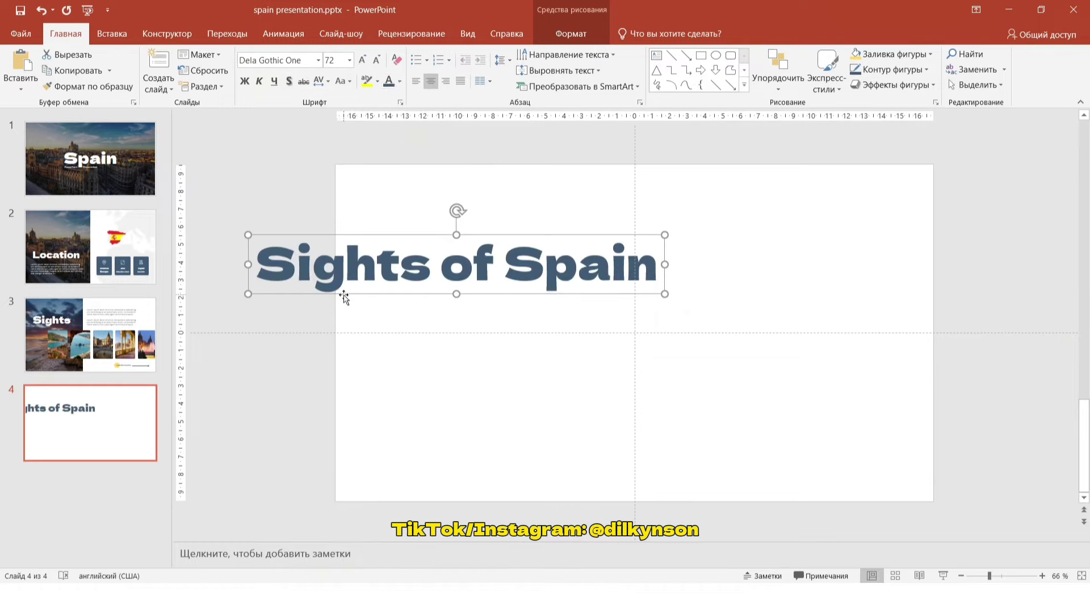
left_click_drag(345, 294, 457, 280)
Step: Add a text box reading 'explore' above the title
left_click(656, 55)
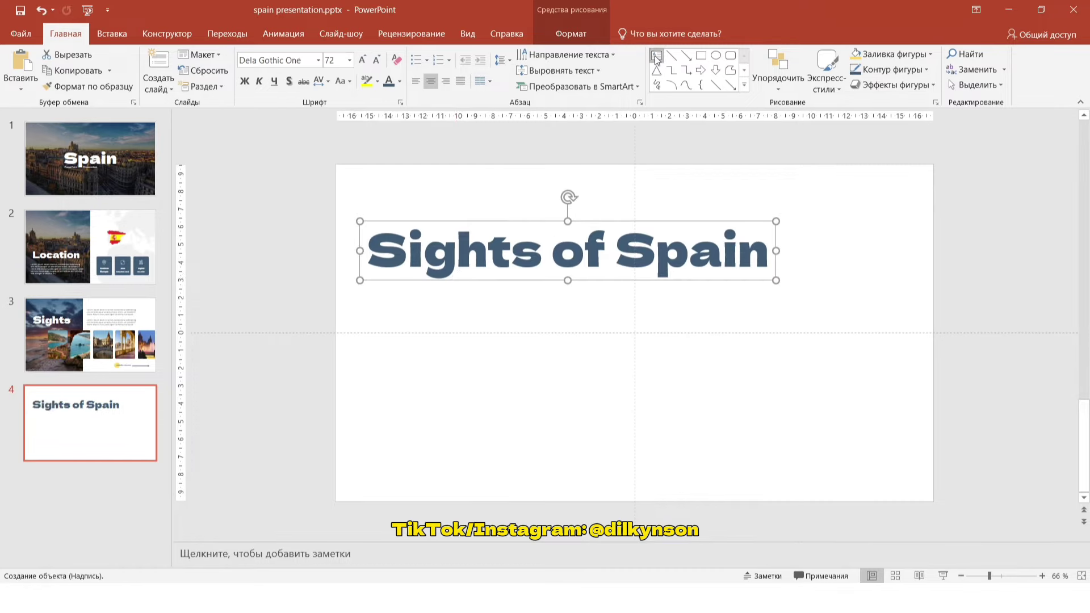
left_click(460, 206)
type("exp")
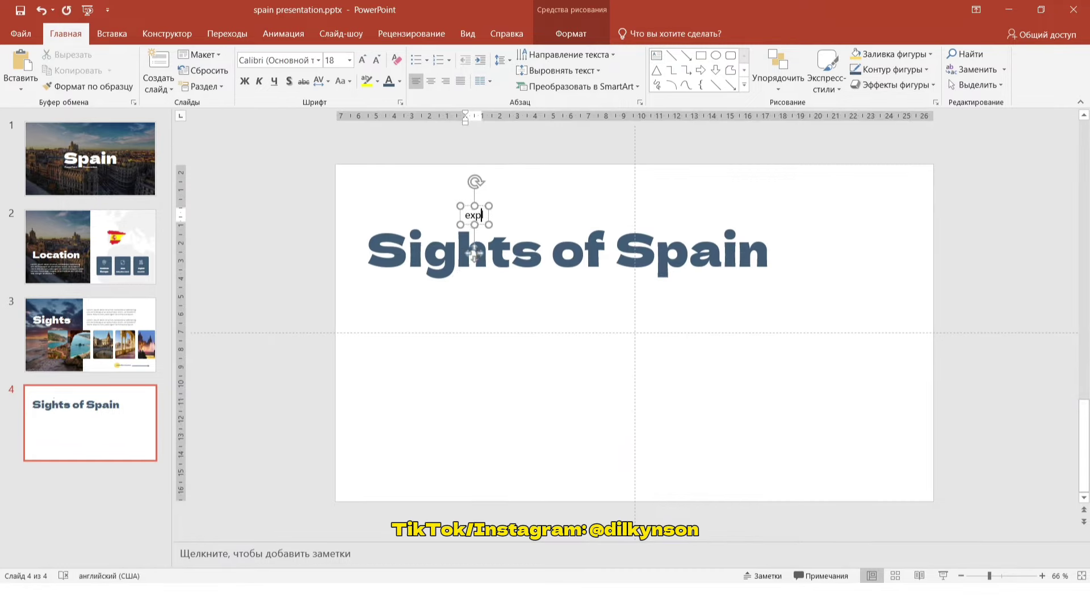
type("lore")
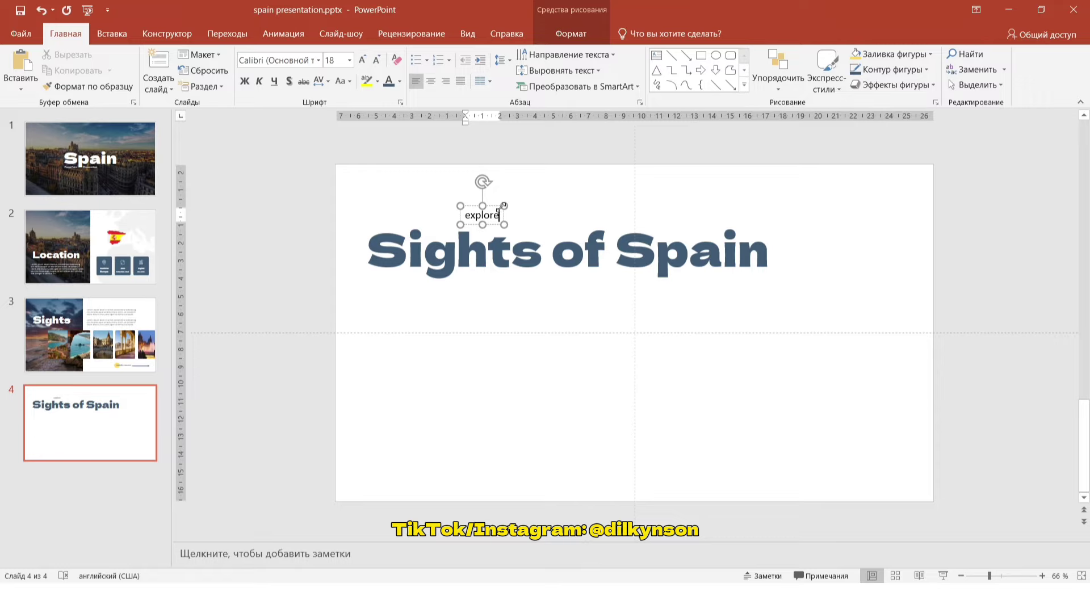
left_click(498, 208)
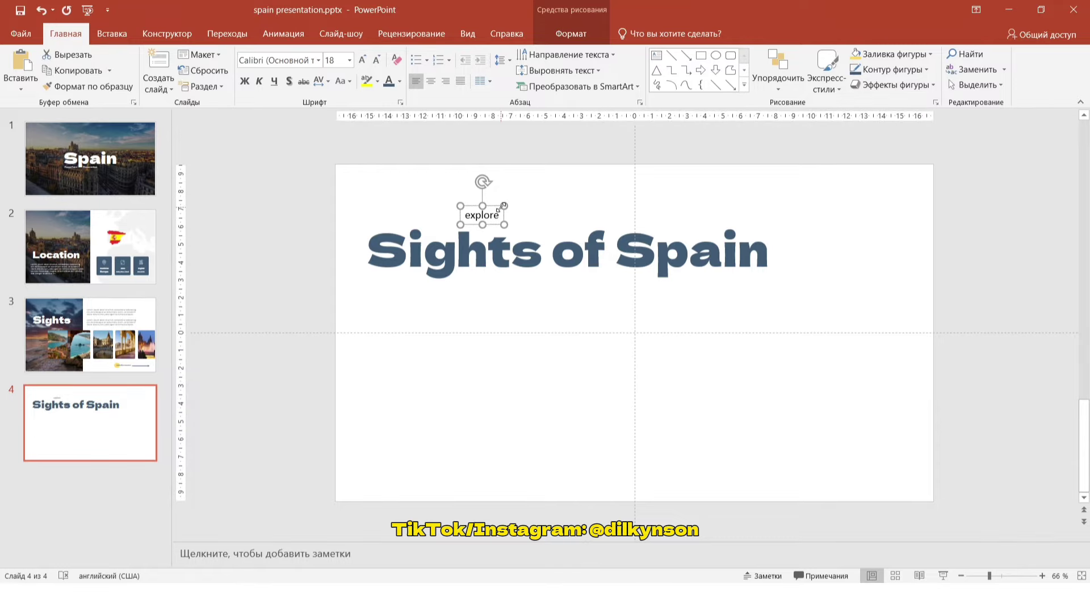
Step: Format 'explore' as KZ Carolina 96 pt light yellow and place it over the start of 'Sights'
left_click(318, 60)
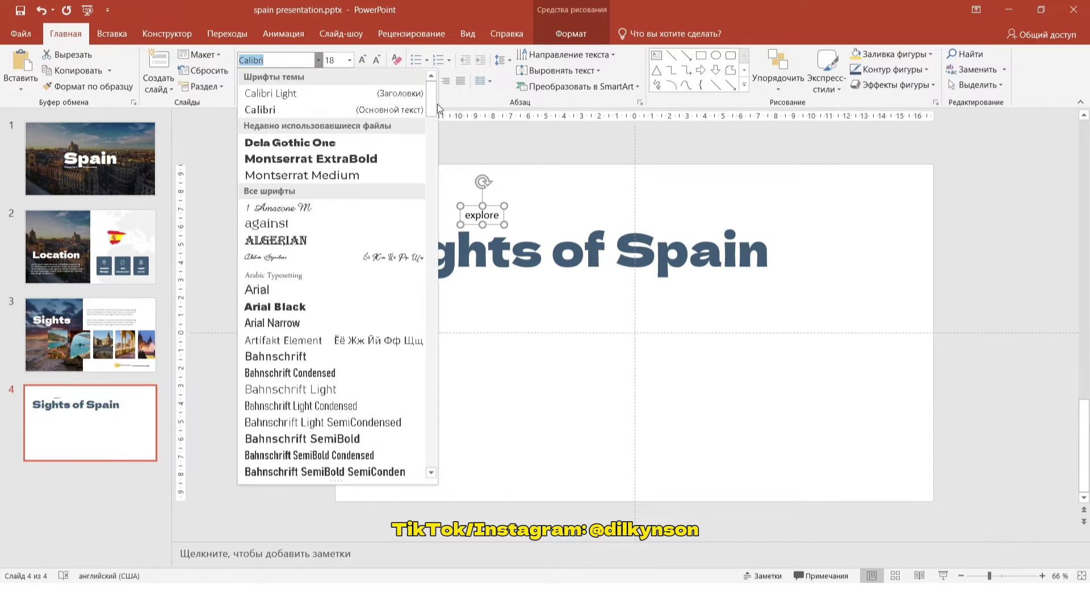
left_click_drag(433, 105, 430, 252)
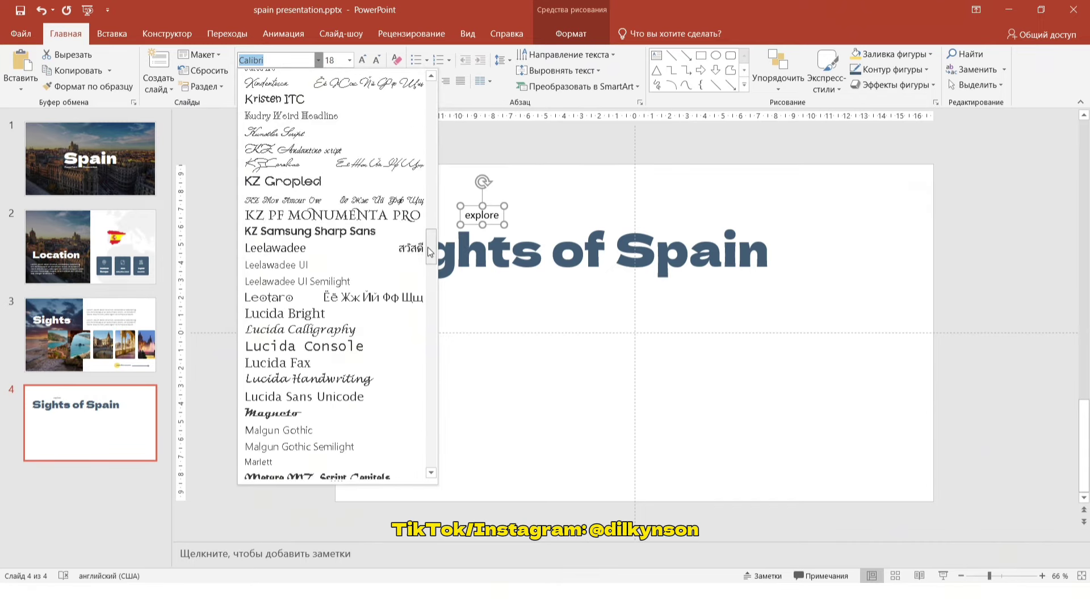
left_click(376, 165)
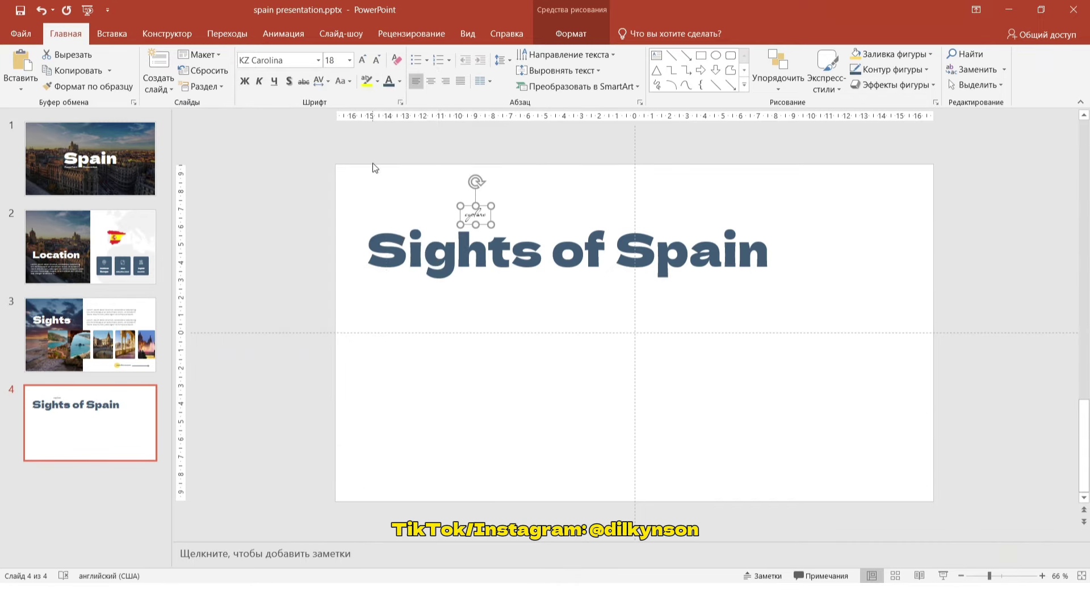
double_click(332, 59)
type("96")
key("Return")
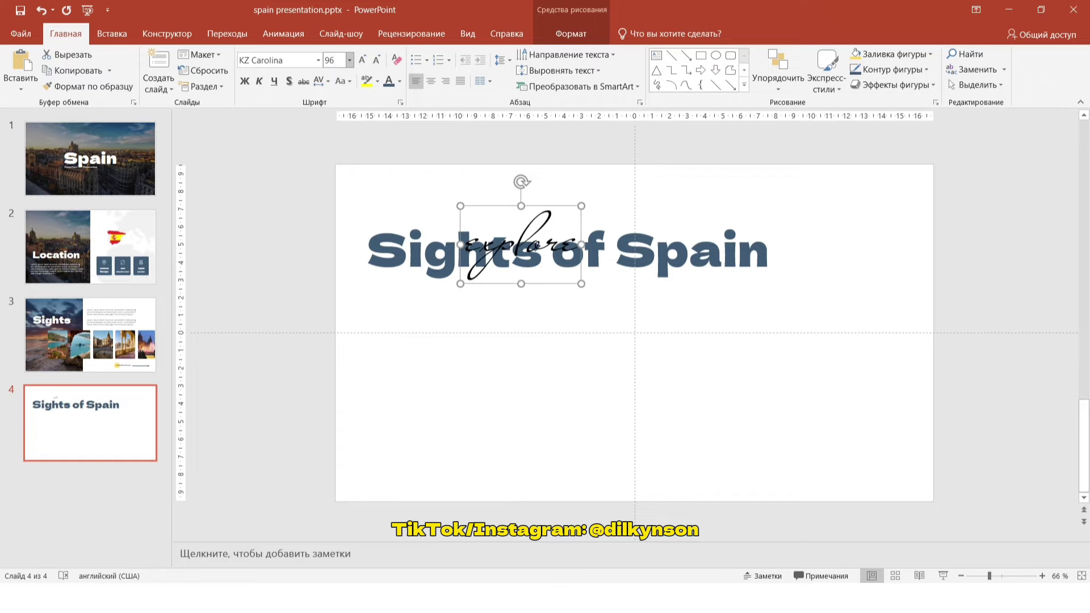
left_click(400, 86)
left_click(467, 141)
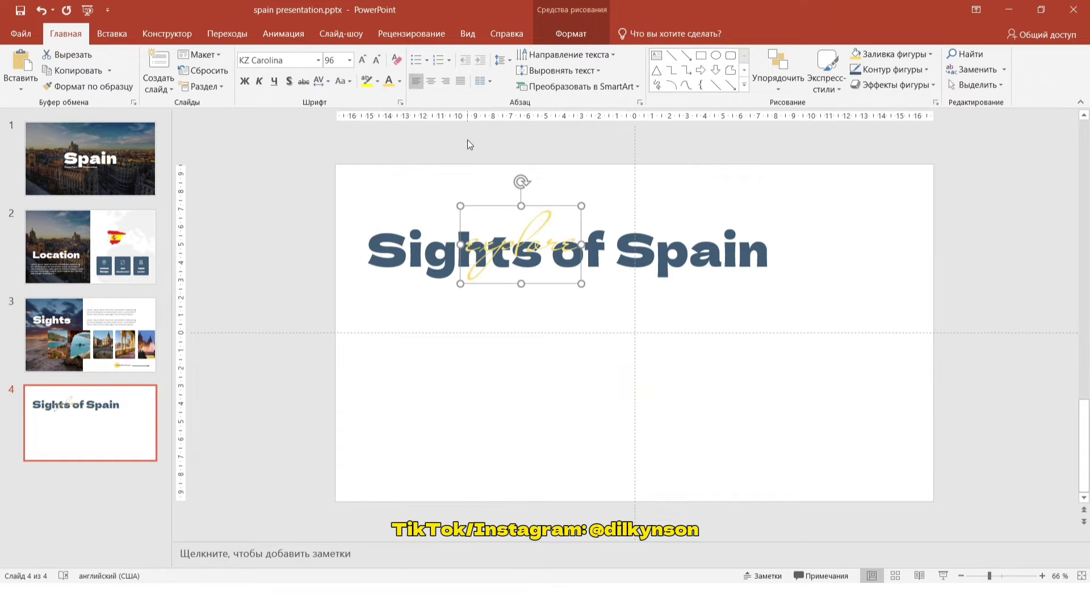
left_click_drag(528, 207, 434, 182)
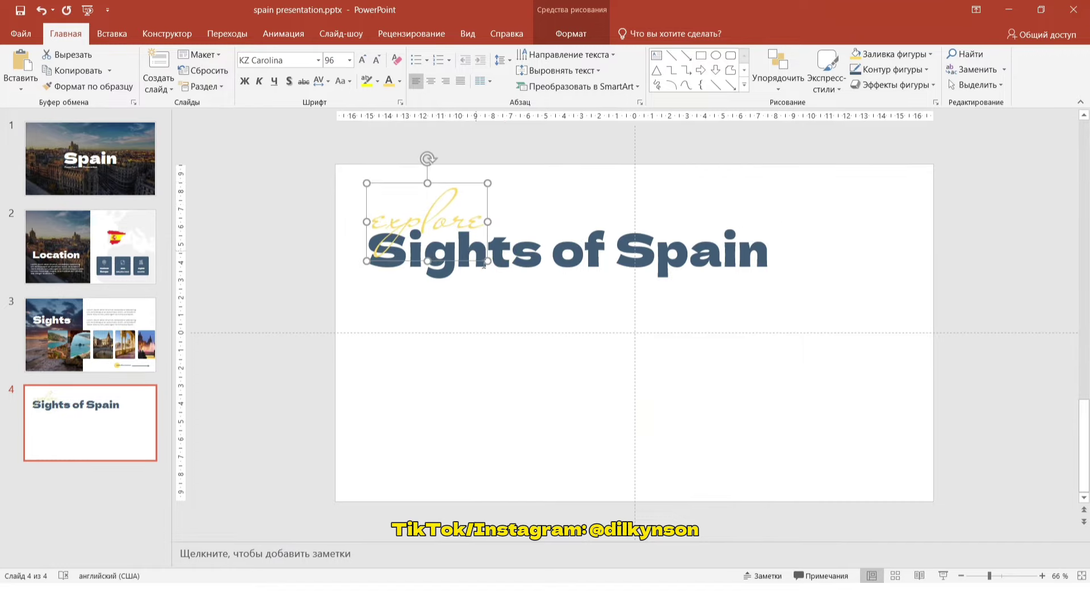
left_click(504, 355)
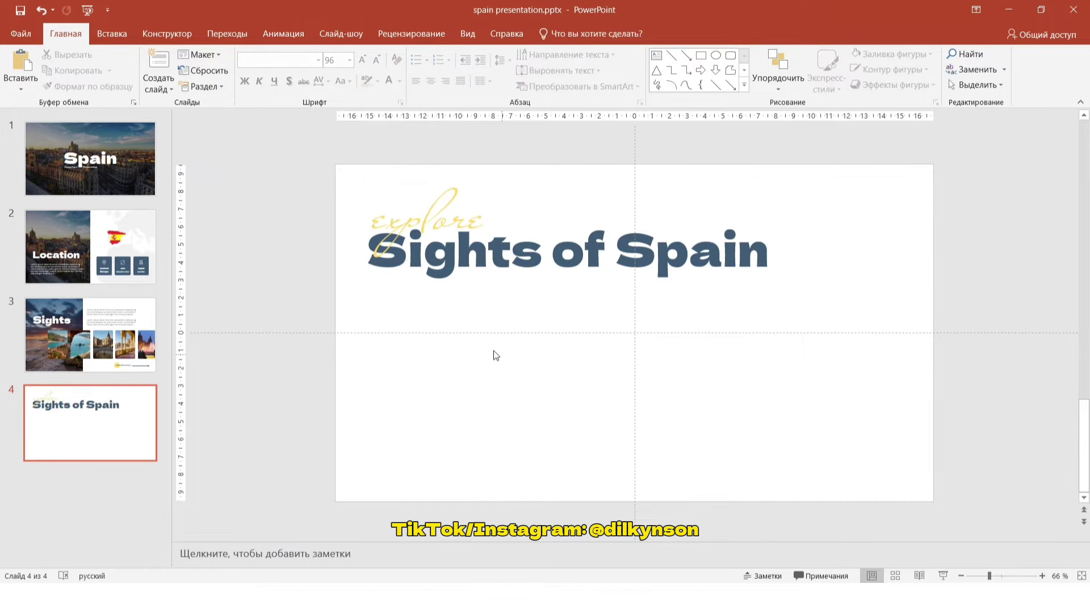
left_click(91, 335)
Step: Copy the five photos from slide 3 and paste them onto slide 4
mouse_move(266, 291)
left_mouse_down()
mouse_move(814, 435)
mouse_move(968, 457)
left_mouse_up()
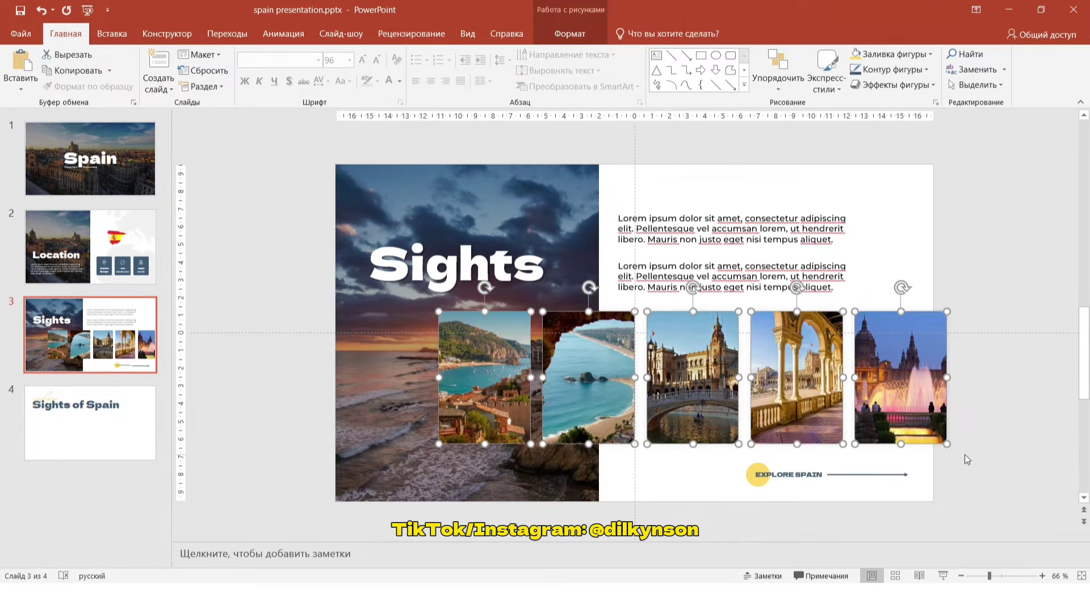
left_click(82, 71)
left_click(107, 414)
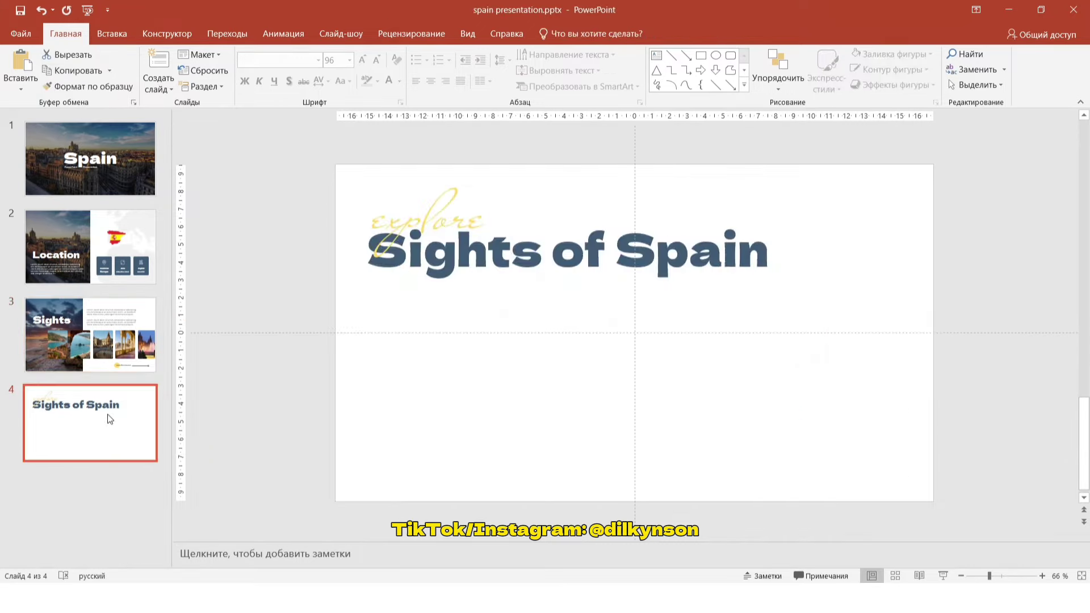
left_click(19, 63)
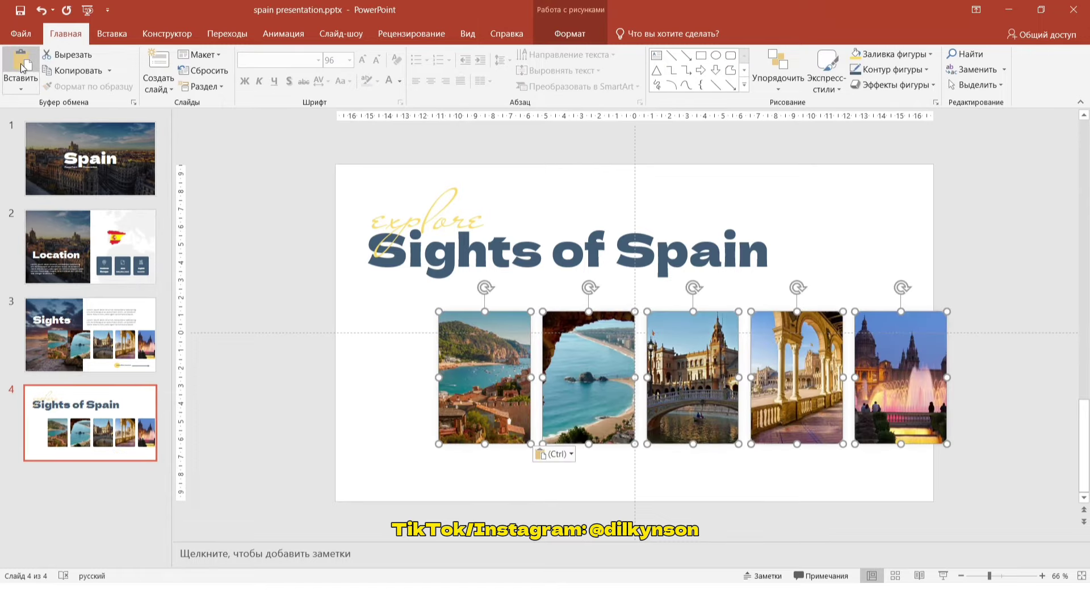
Step: Group the five photos and resize the strip to fit centred beneath the title
right_click(460, 328)
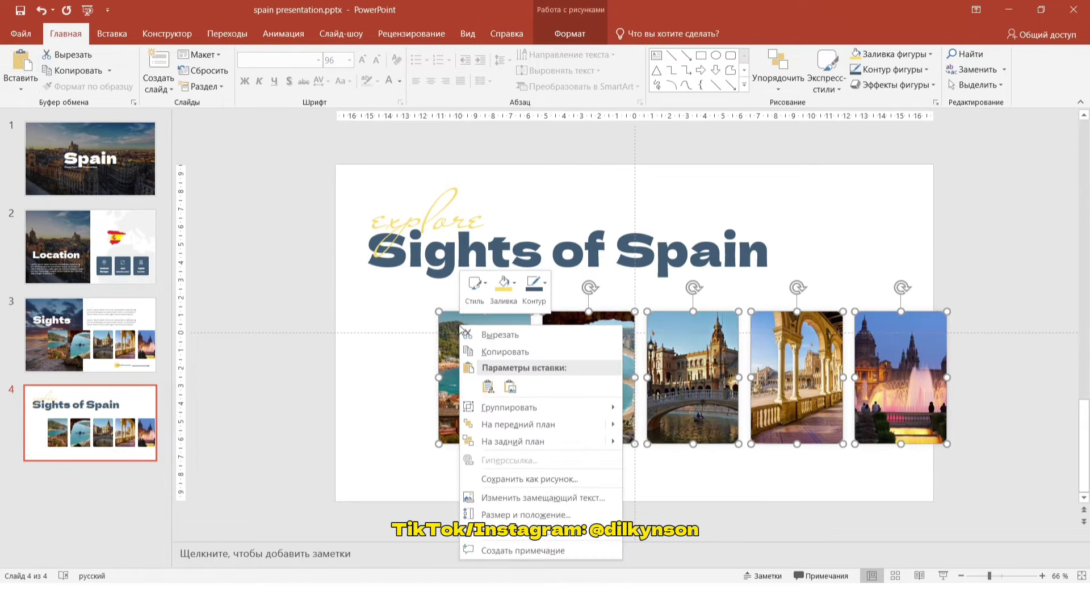
left_click(625, 410)
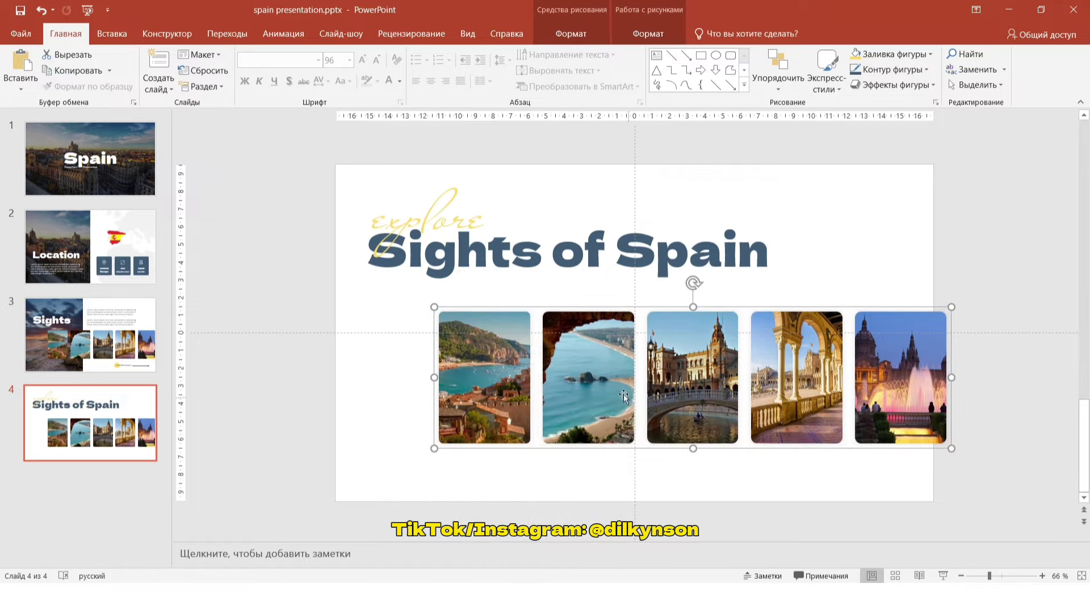
left_click_drag(434, 307, 383, 286)
left_click_drag(546, 280, 525, 305)
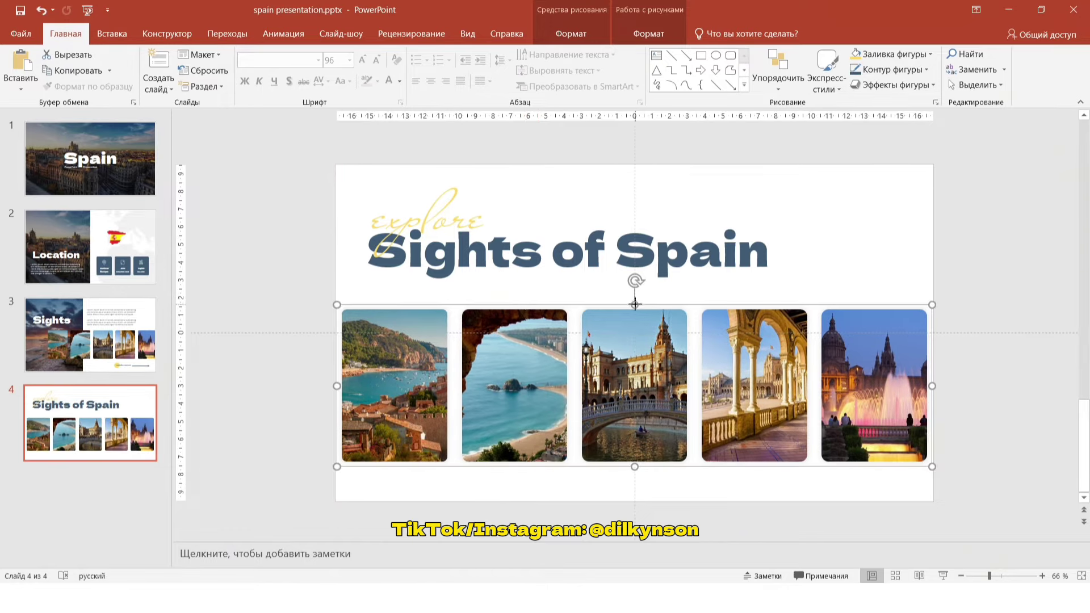
left_click_drag(635, 305, 635, 283)
left_click_drag(337, 283, 371, 301)
left_click_drag(562, 292, 551, 291)
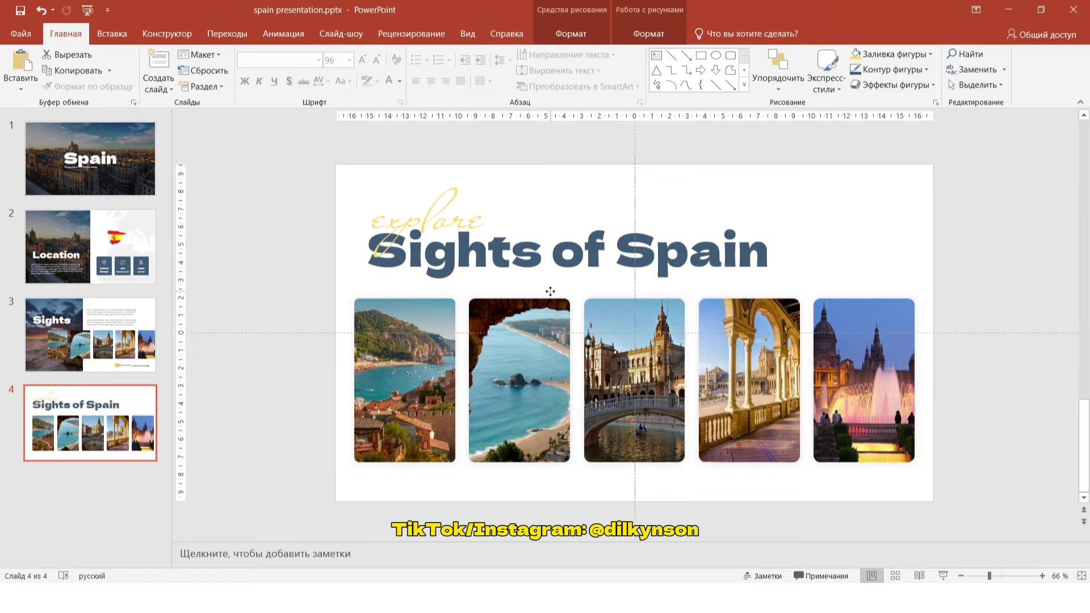
left_click(551, 267)
left_click(480, 219, "shift")
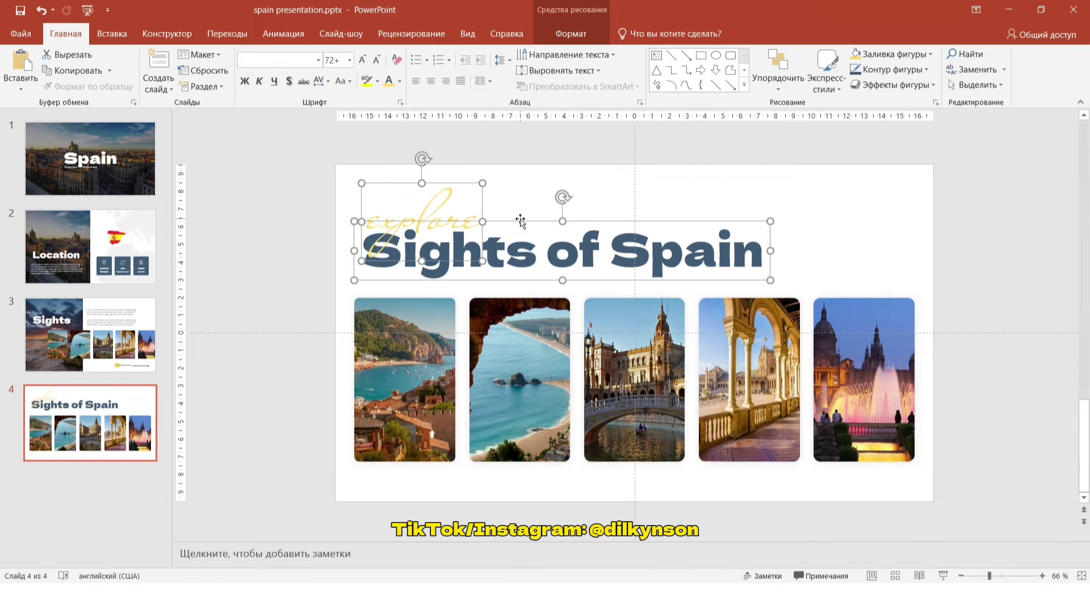
Step: Ungroup the photo strip back into five separate pictures
left_click(870, 257)
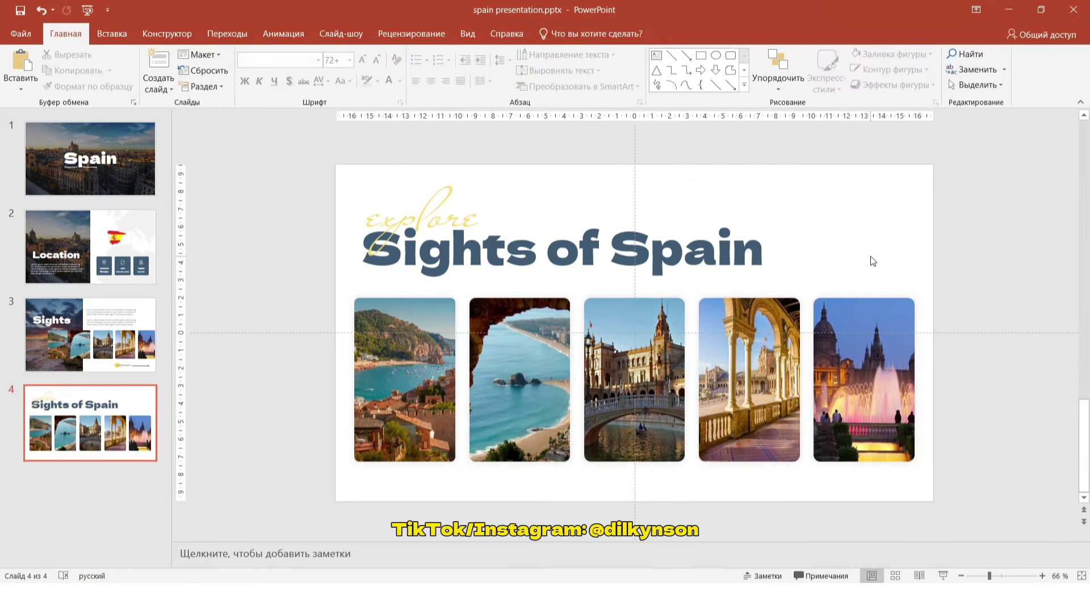
right_click(701, 311)
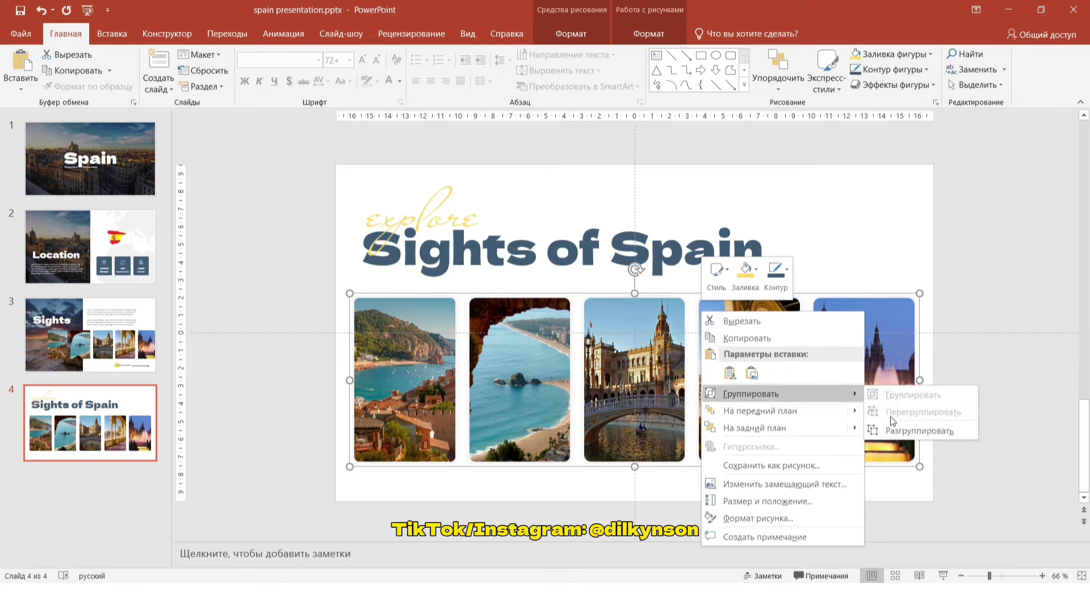
left_click(896, 428)
left_click(1001, 350)
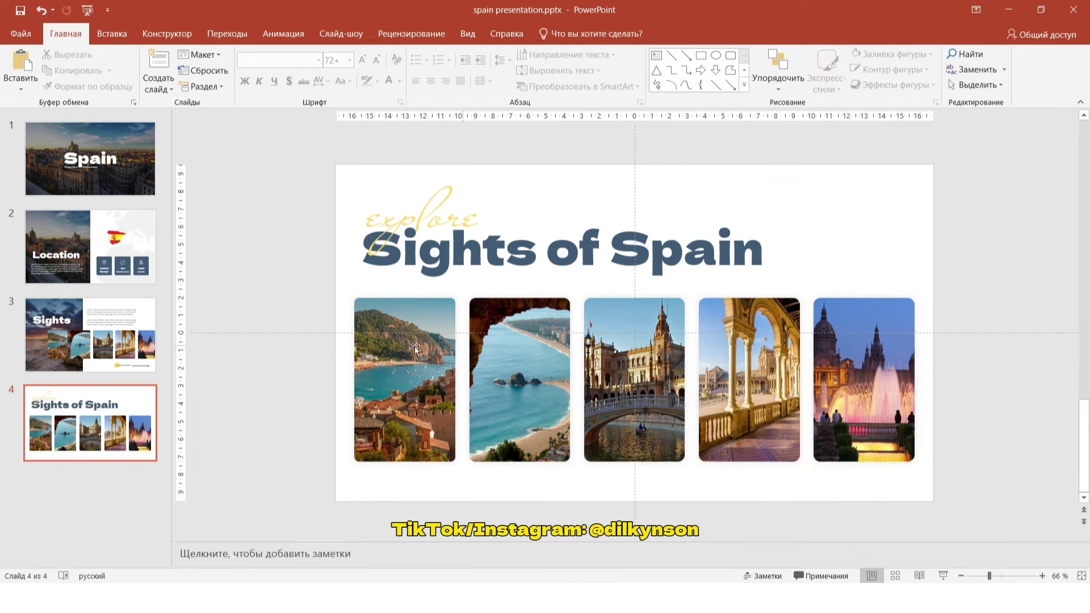
right_click(112, 405)
Step: Duplicate slide 4 and delete the 'explore' text from the copy
left_click(152, 254)
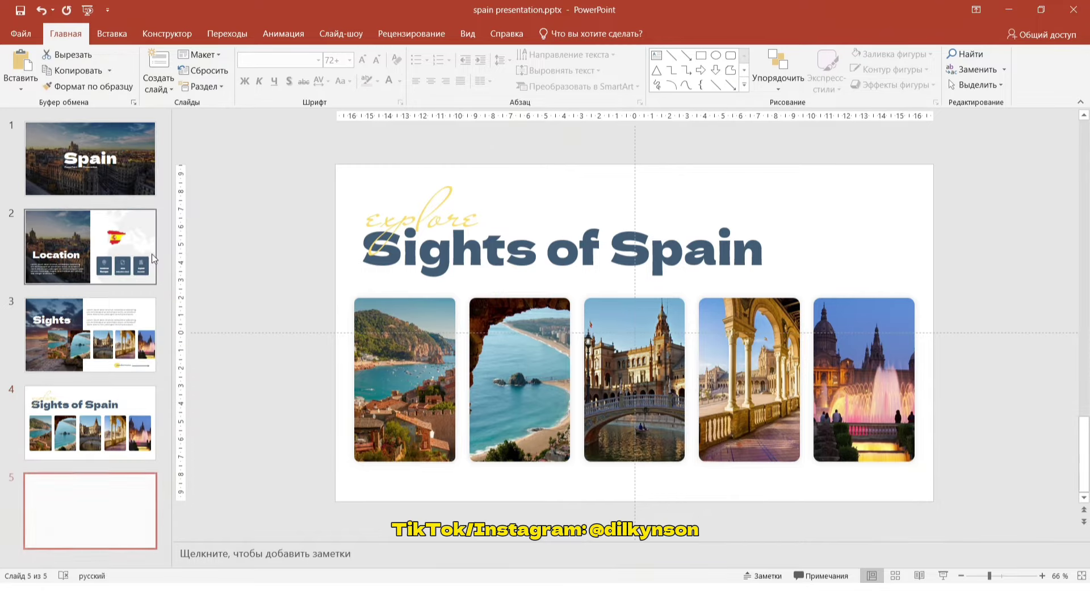
left_click(409, 205)
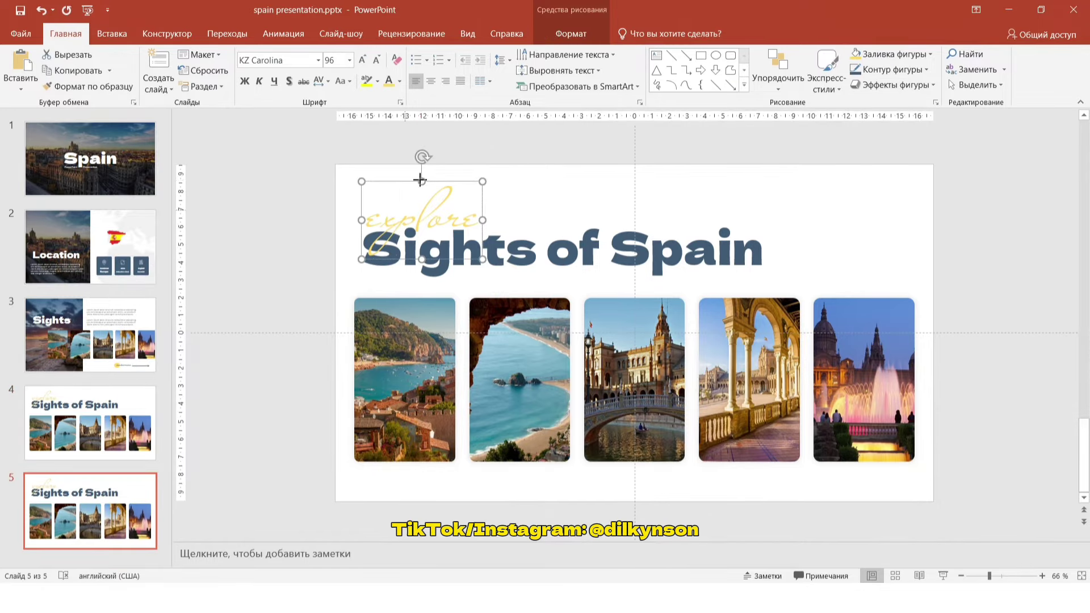
key("Delete")
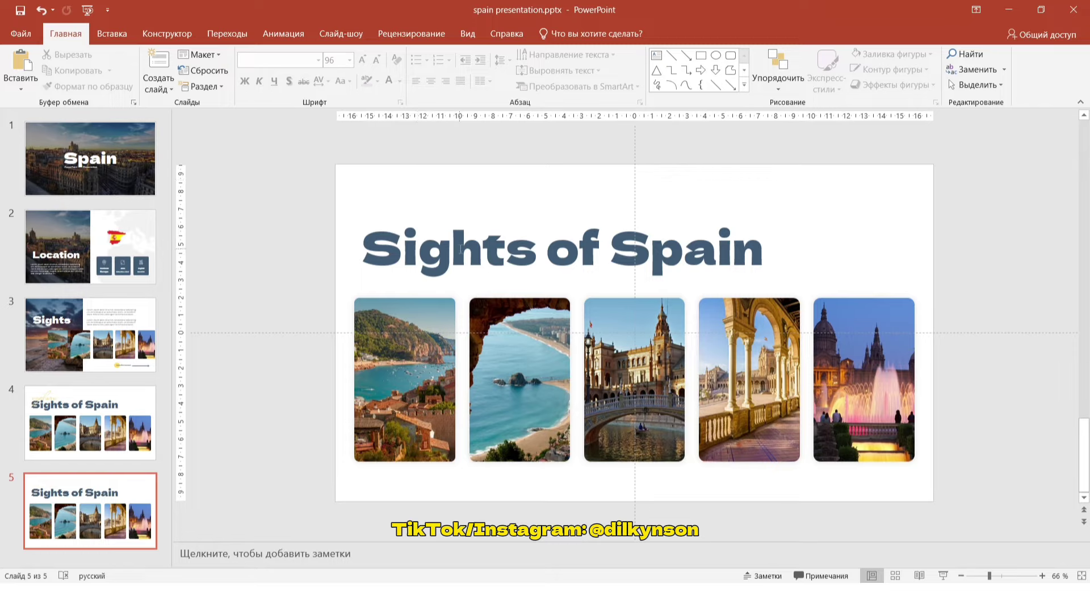
Step: Retitle the slide 'Place name 1' at size 66, centred at the top
triple_click(460, 250)
type("P")
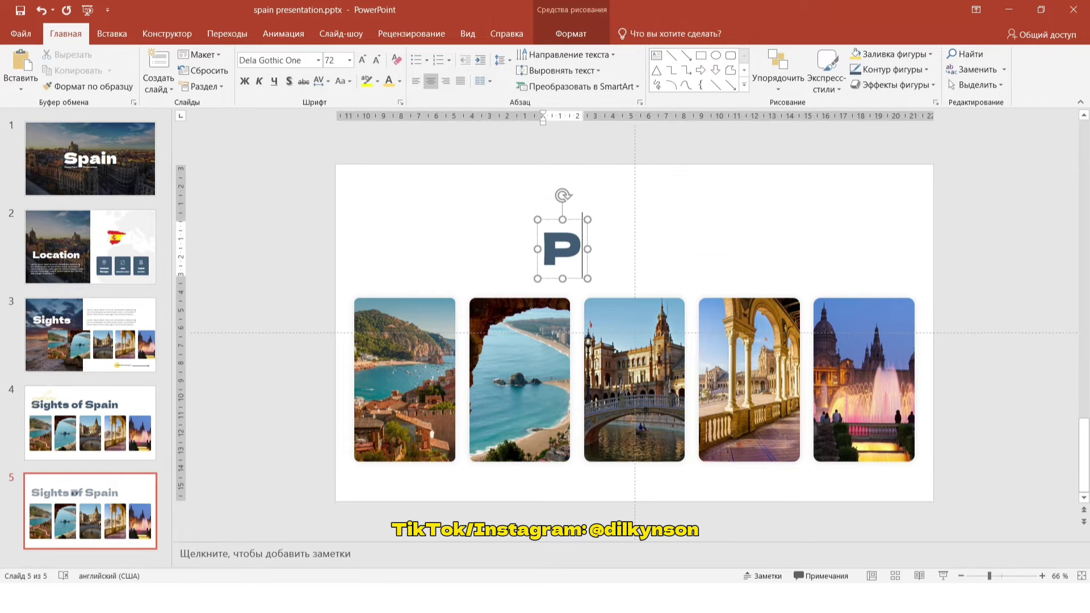
type("lace na")
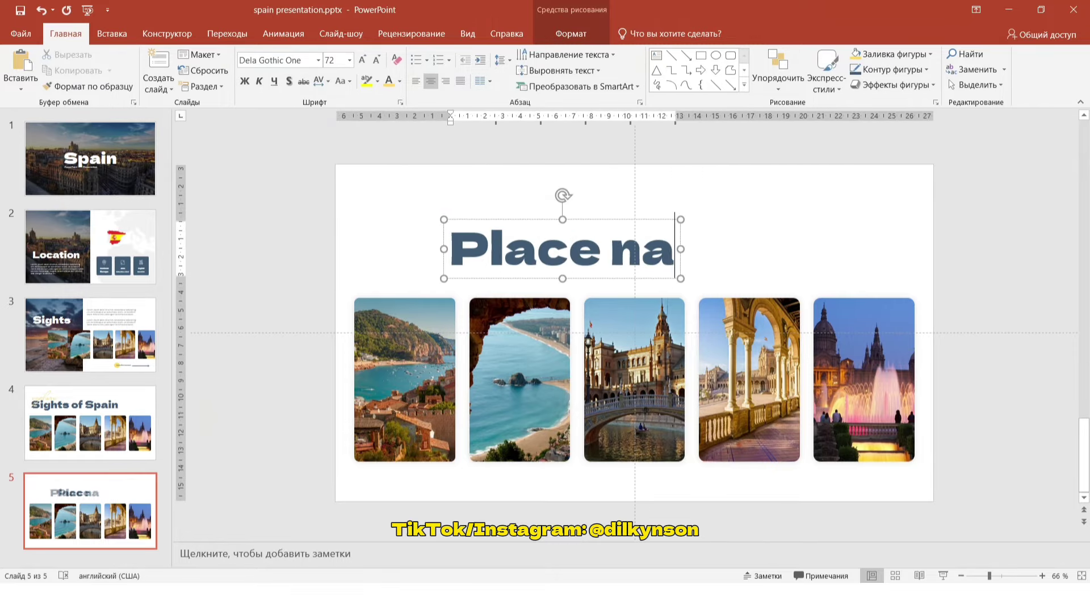
type("me 1")
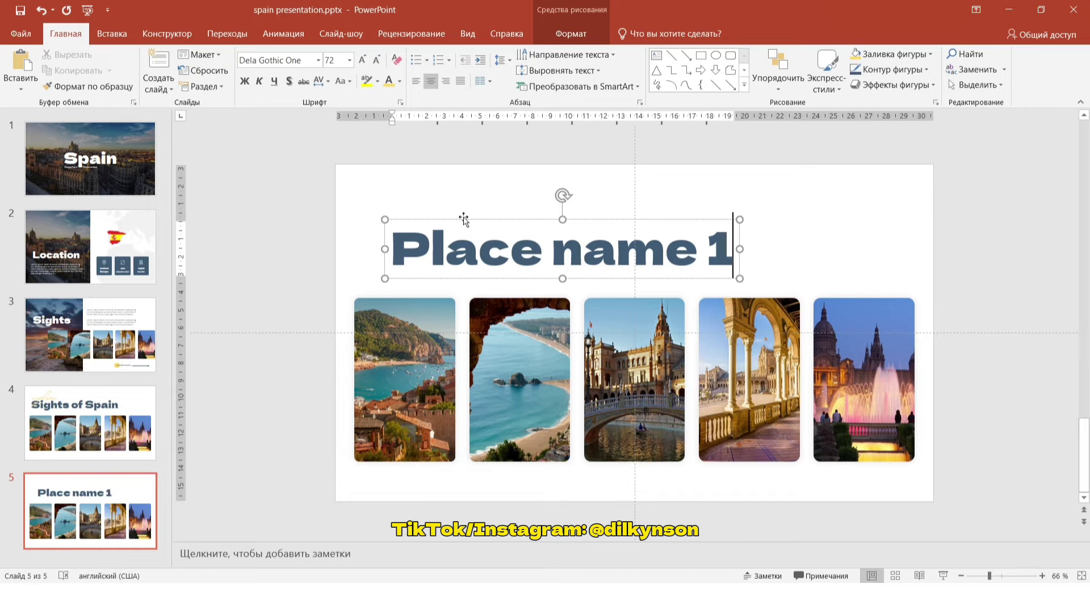
left_click(561, 222)
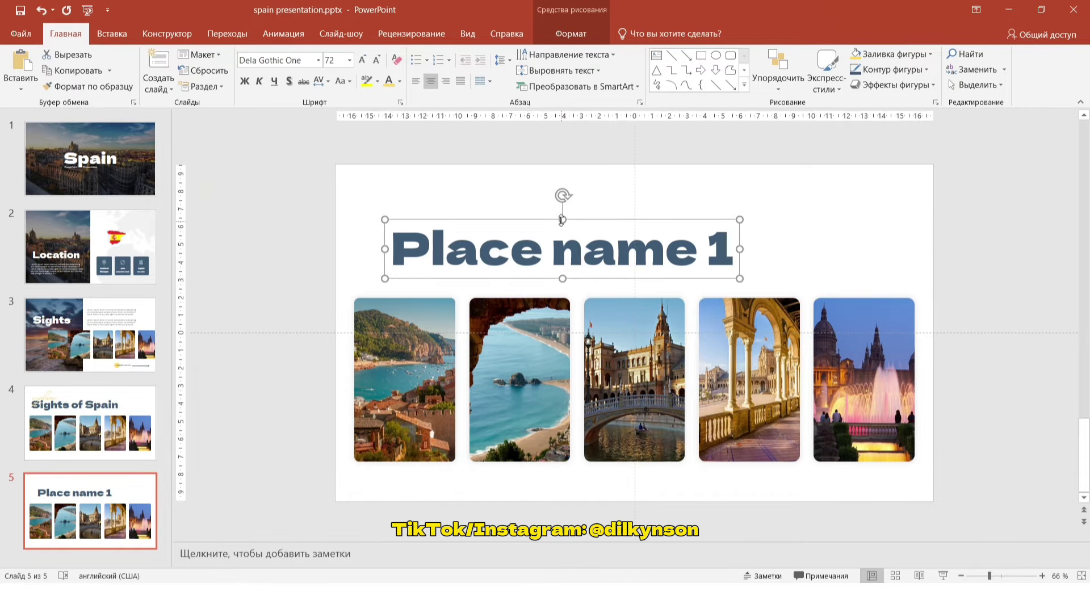
left_click(377, 60)
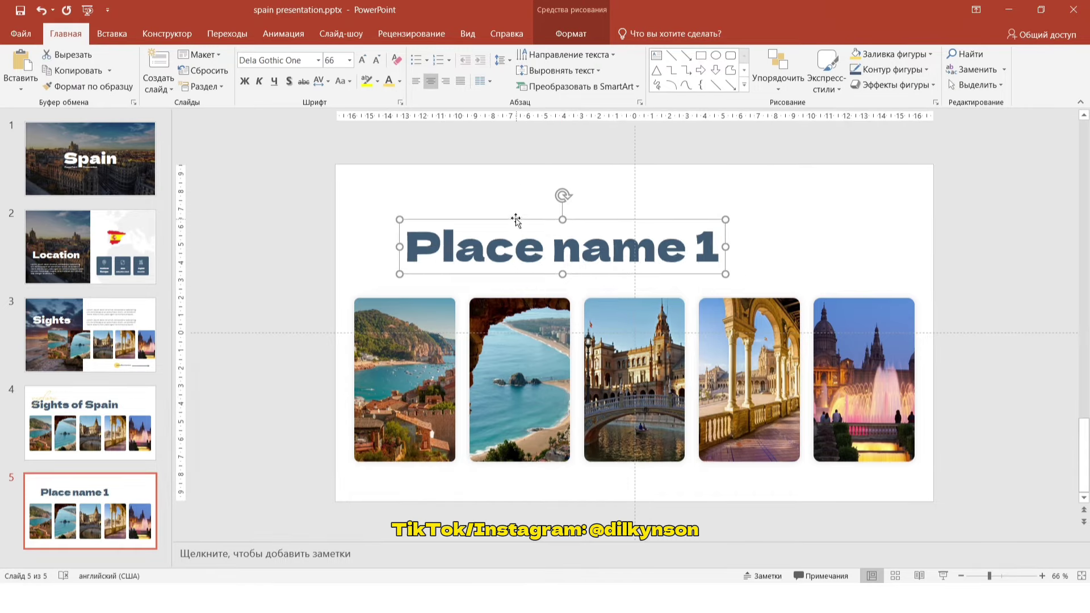
left_click_drag(515, 222, 588, 189)
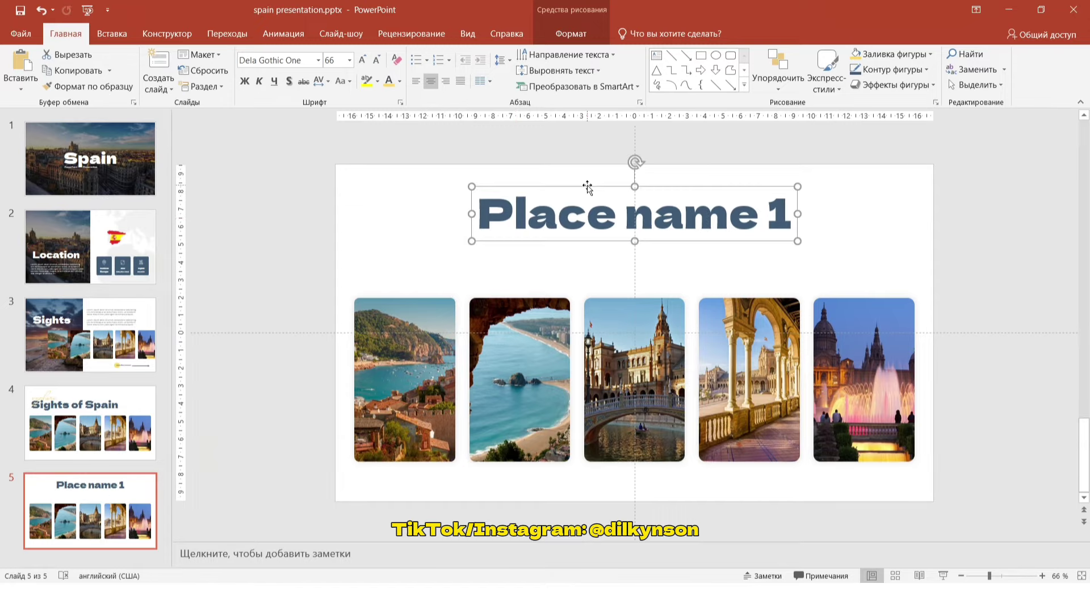
Step: Crop the first photo wider on both sides and line it up with the strip's left edge
right_click(424, 308)
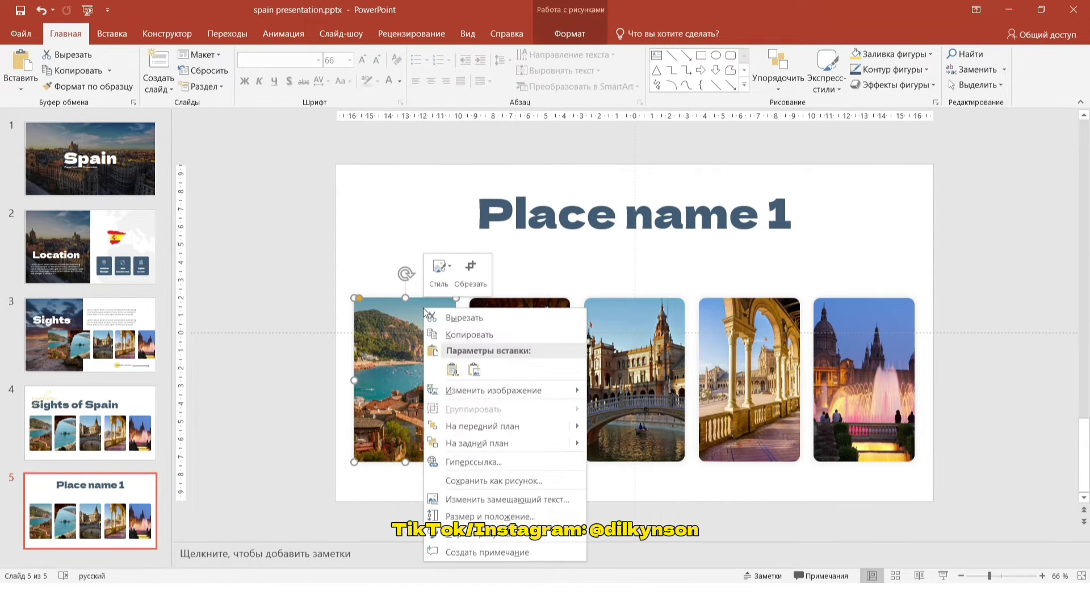
left_click(469, 275)
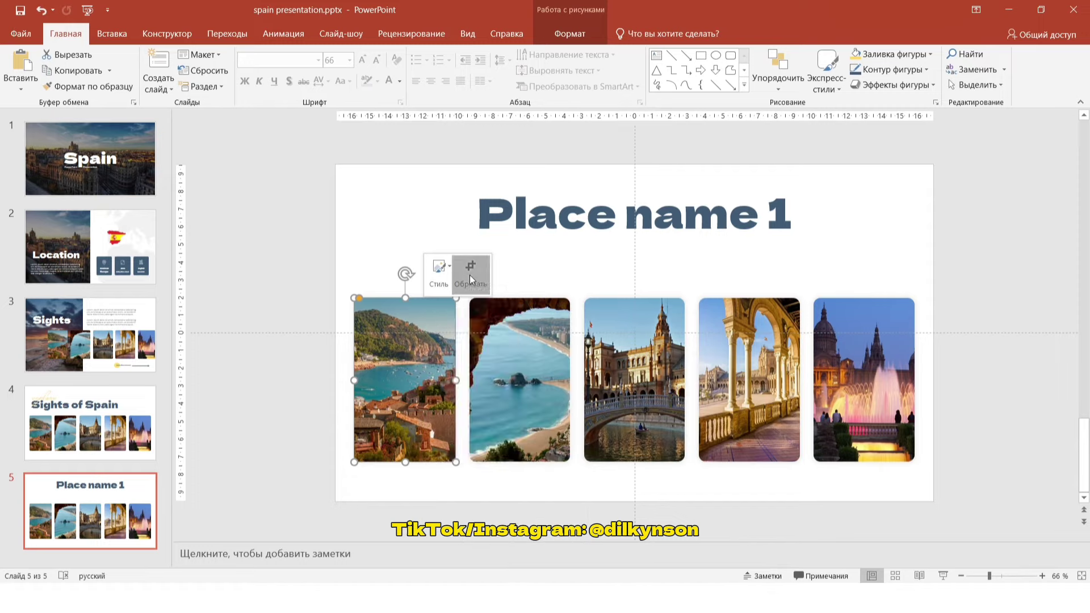
left_click_drag(453, 381, 517, 381)
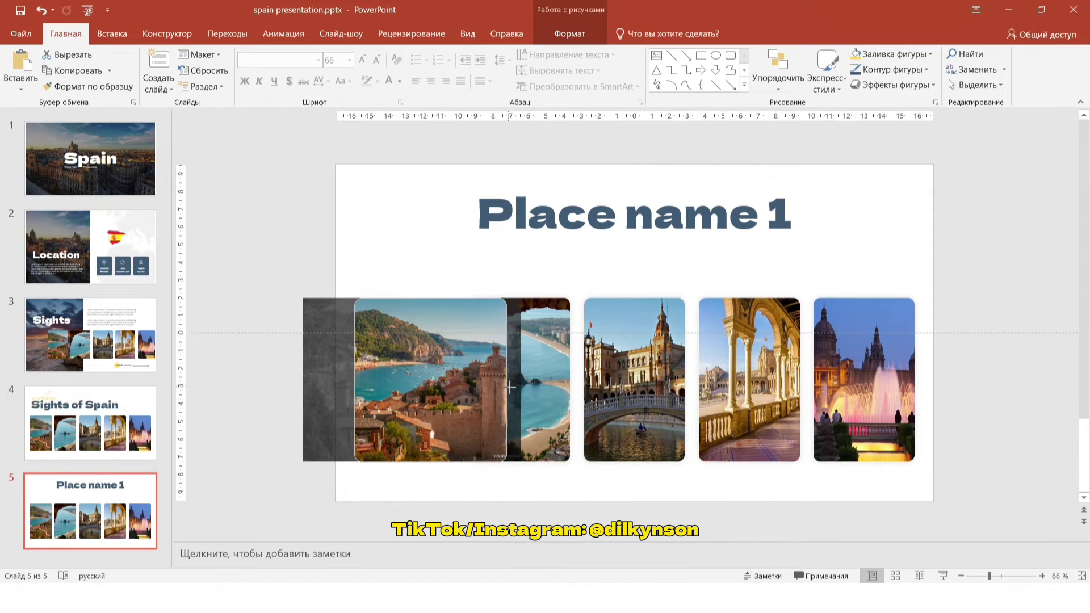
left_click(383, 375)
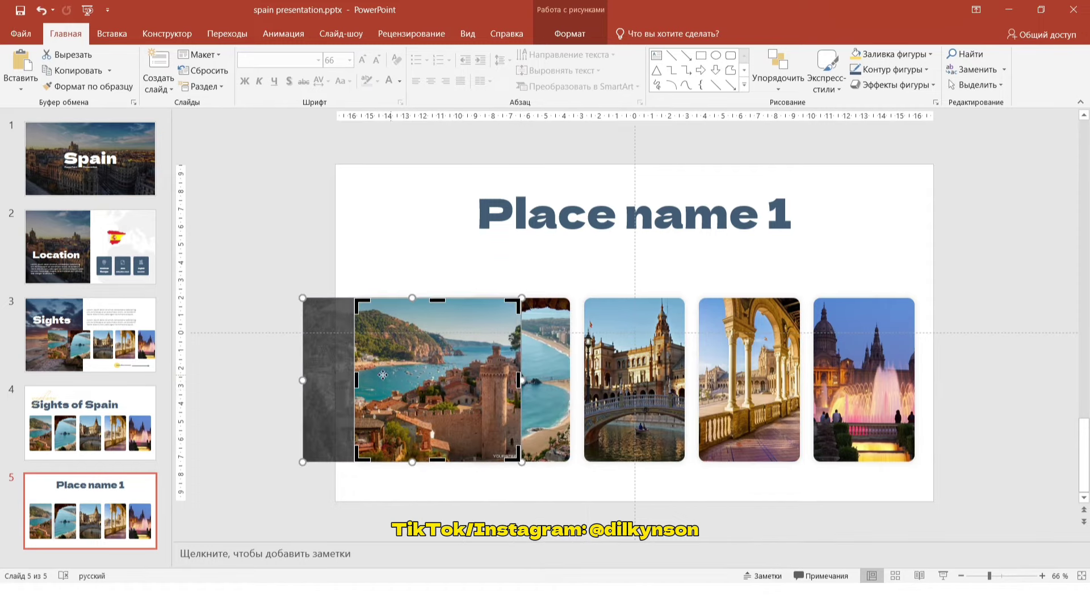
left_click_drag(356, 381, 301, 369)
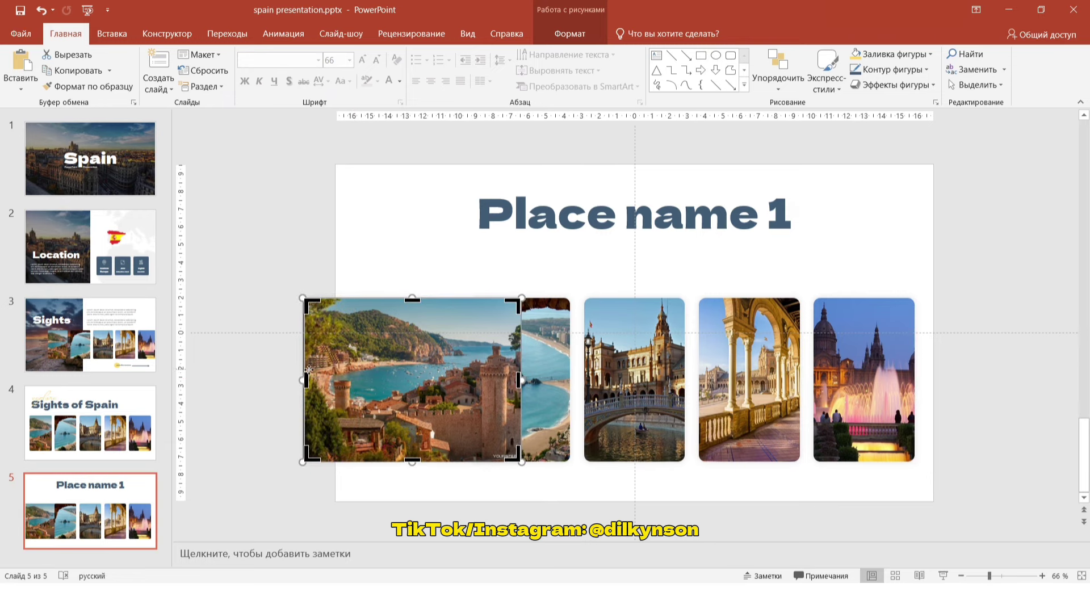
left_click_drag(519, 381, 491, 381)
left_click(485, 277)
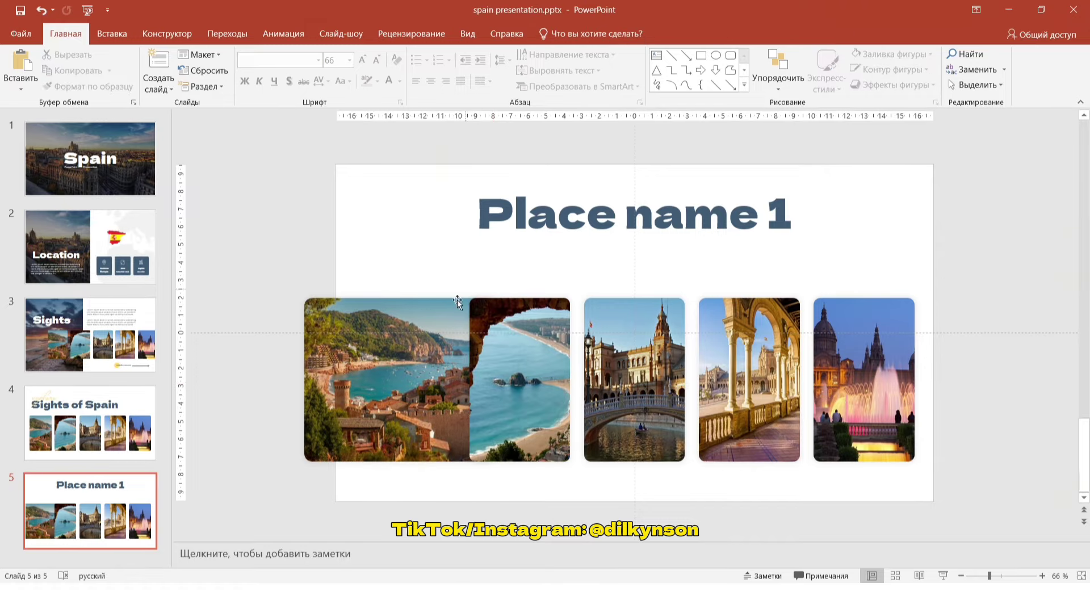
left_click(404, 350)
left_click_drag(360, 352, 412, 357)
Step: Select the second through fifth photos together
left_click(527, 362)
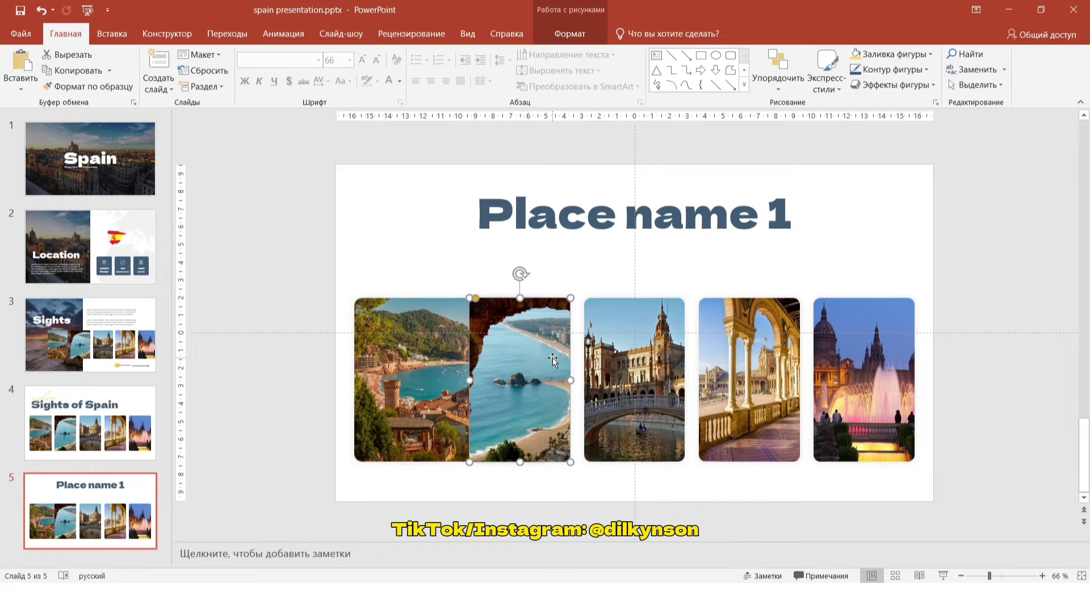
left_click(612, 349, "shift")
left_click(732, 349, "shift")
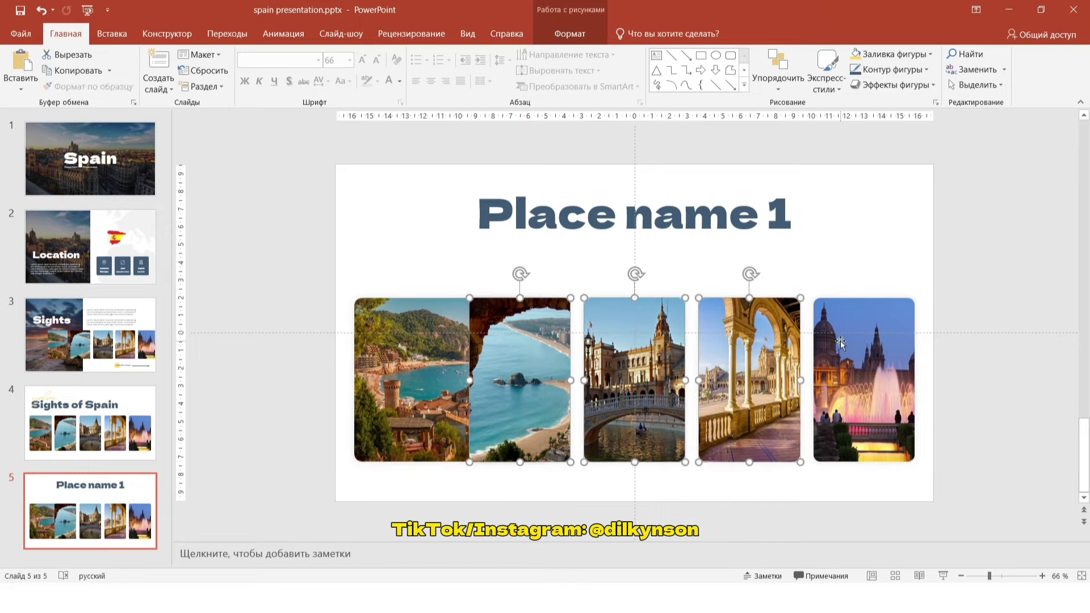
left_click(836, 339, "shift")
Step: Group the four smaller photos, then ungroup them into separate pictures and select the arch beach photo
right_click(614, 313)
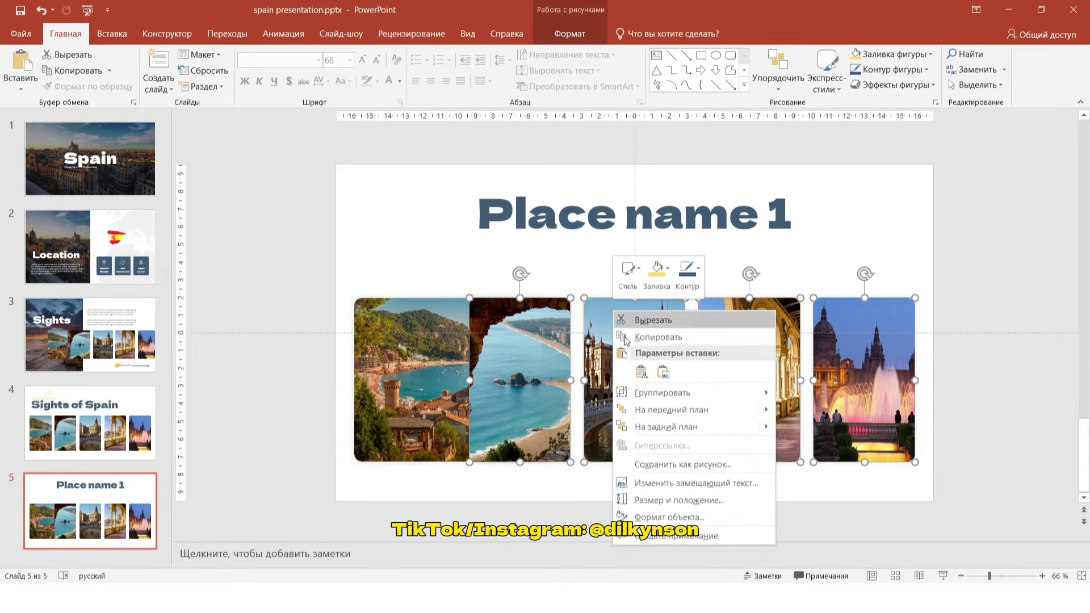
left_click(800, 393)
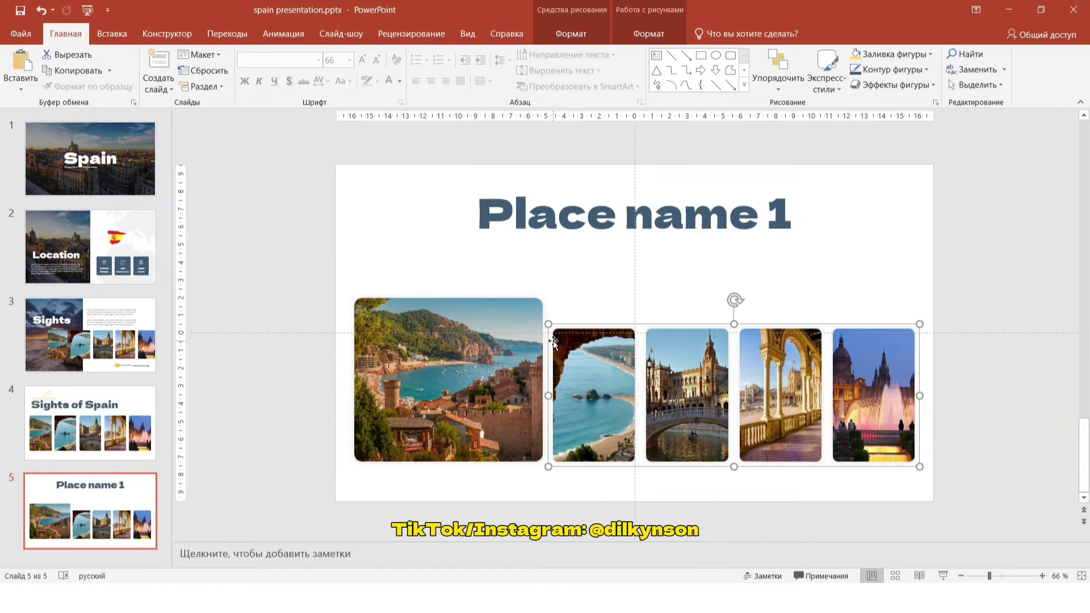
right_click(567, 333)
mouse_move(617, 414)
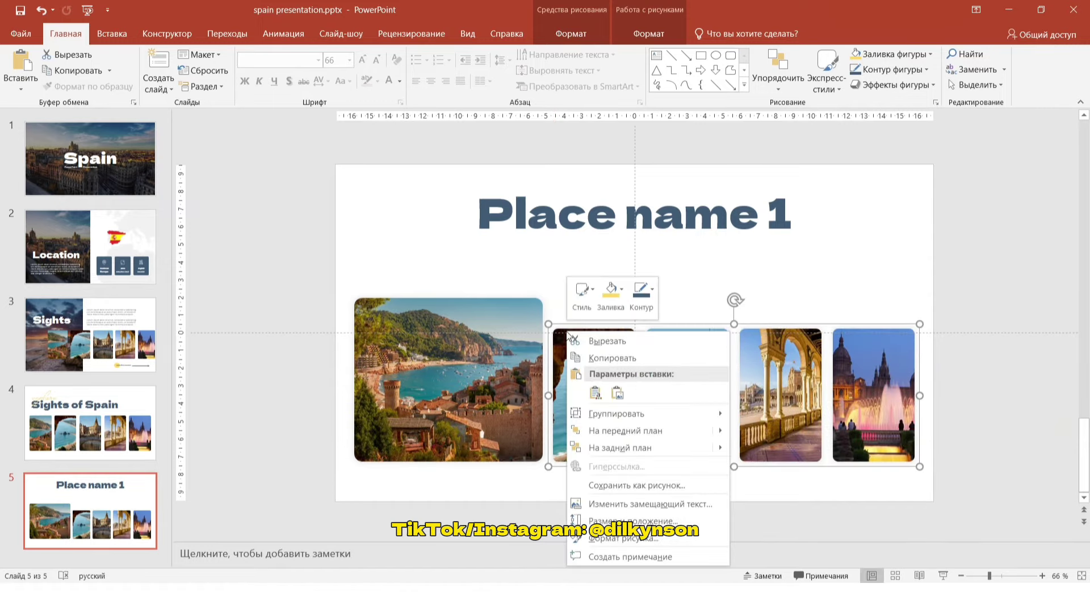
left_click(766, 450)
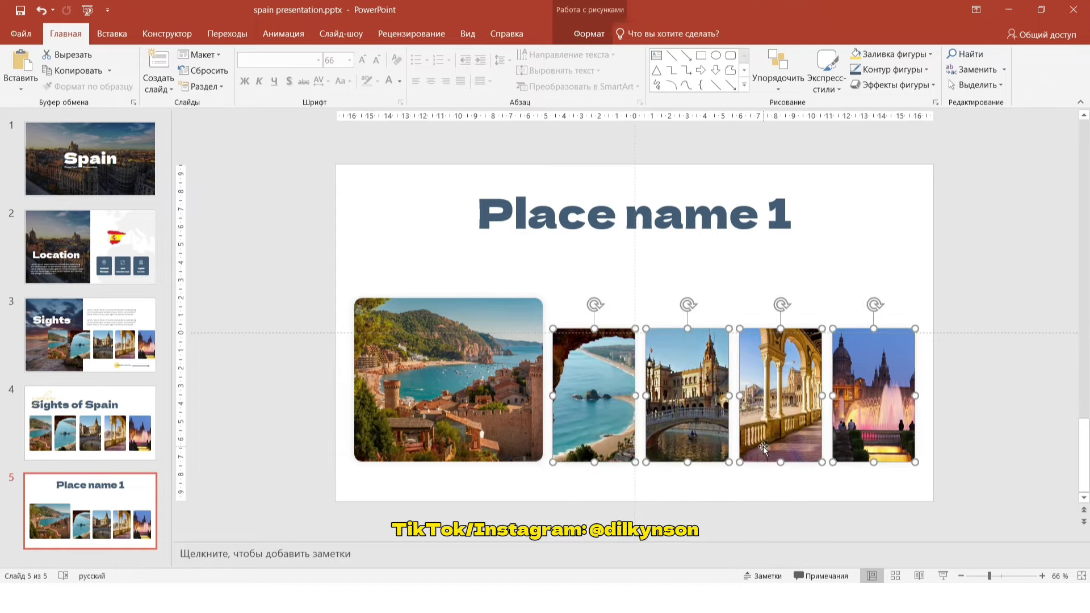
left_click(983, 256)
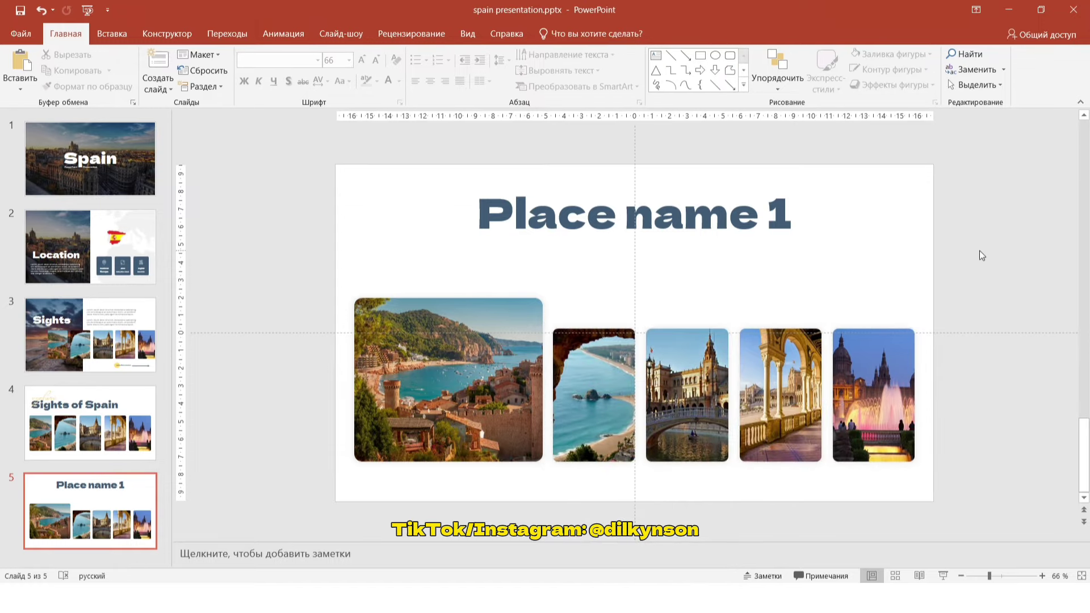
left_click(582, 352)
Step: Crop the arch beach photo taller to reach the strip's top, repositioning the image inside
right_click(582, 352)
left_click(626, 378)
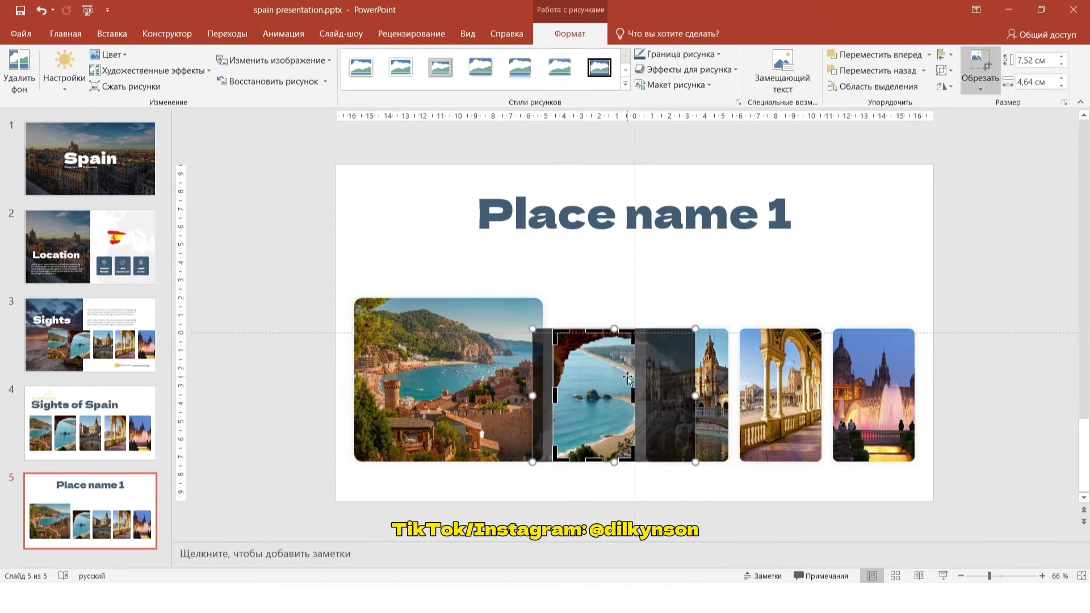
left_click_drag(601, 329, 594, 299)
left_click_drag(531, 330, 495, 298)
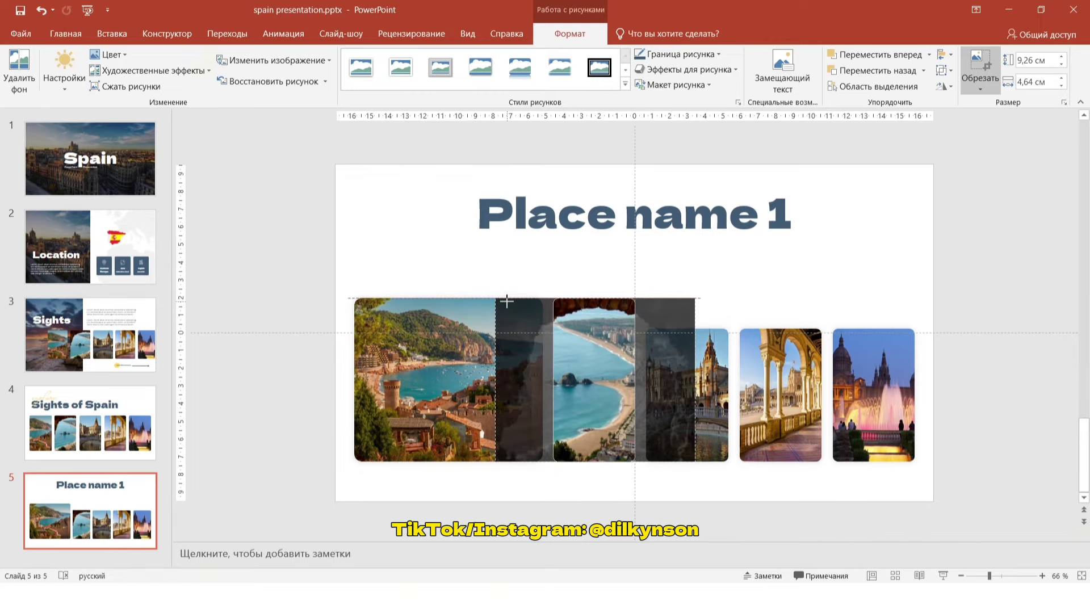
left_click_drag(582, 373, 601, 374)
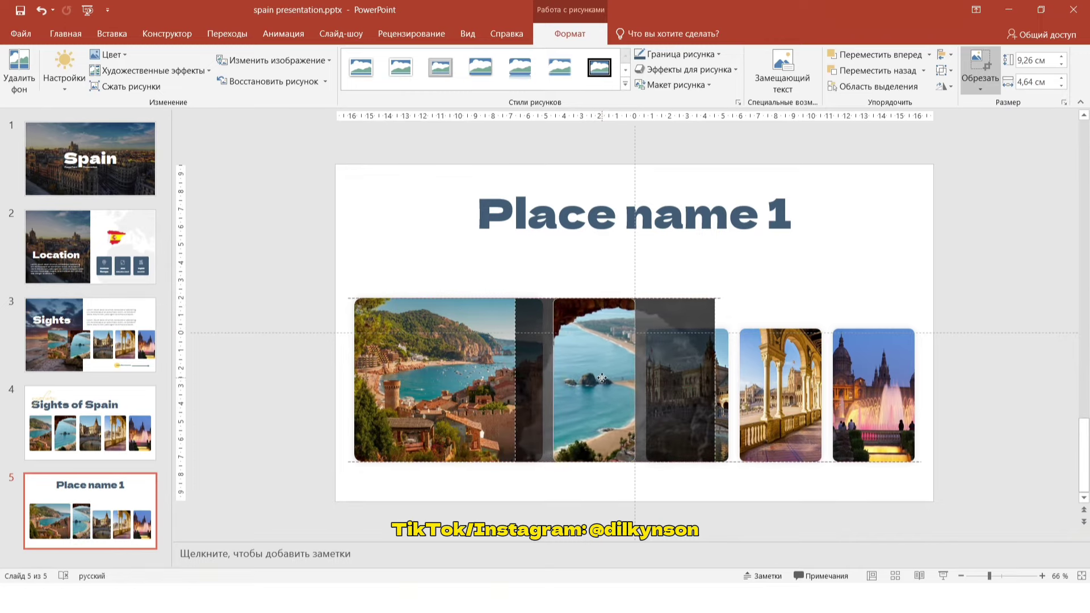
left_click(733, 289)
Step: Crop the third photo taller up to the strip's top edge
left_click(677, 345)
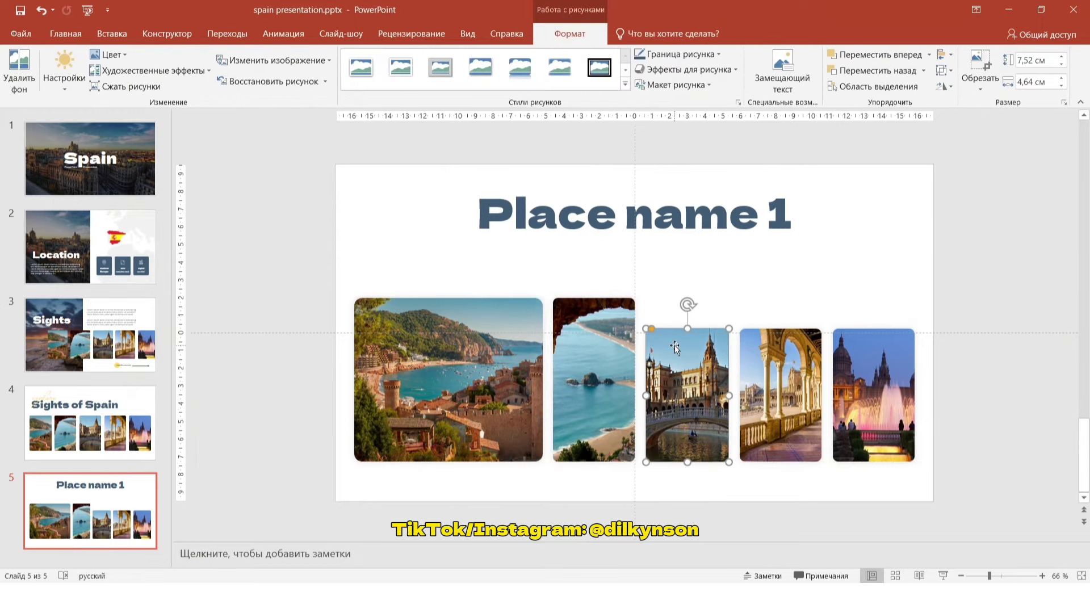
right_click(677, 347)
left_click(718, 370)
left_click_drag(688, 330, 689, 307)
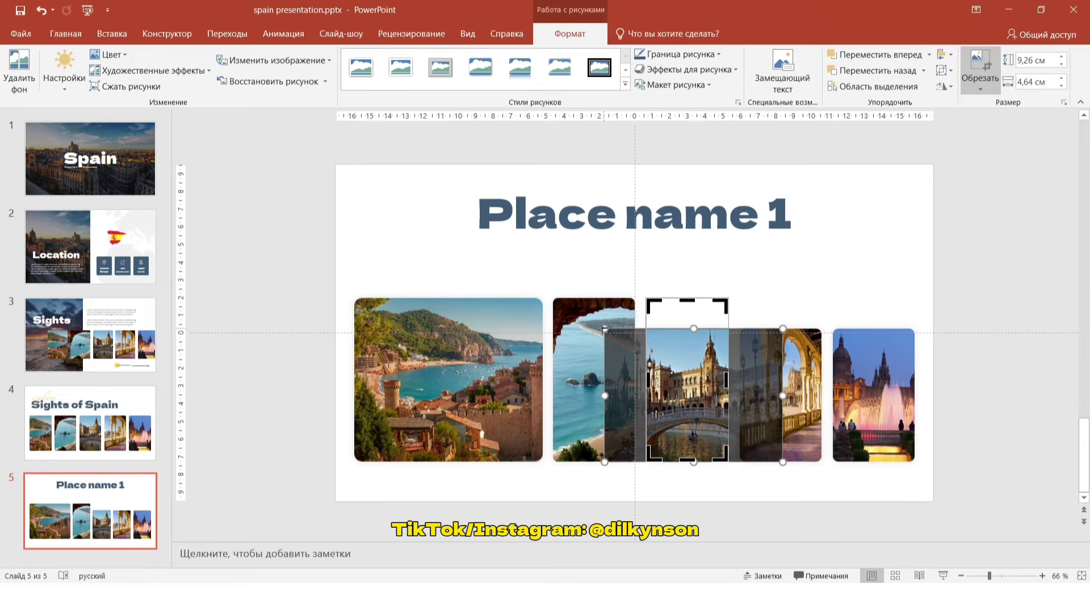
key("Escape")
left_click(779, 363)
Step: Extend the fourth and fifth photos to full strip height, then select all five photos
right_click(779, 341)
left_click(778, 318)
left_click_drag(778, 318, 669, 310)
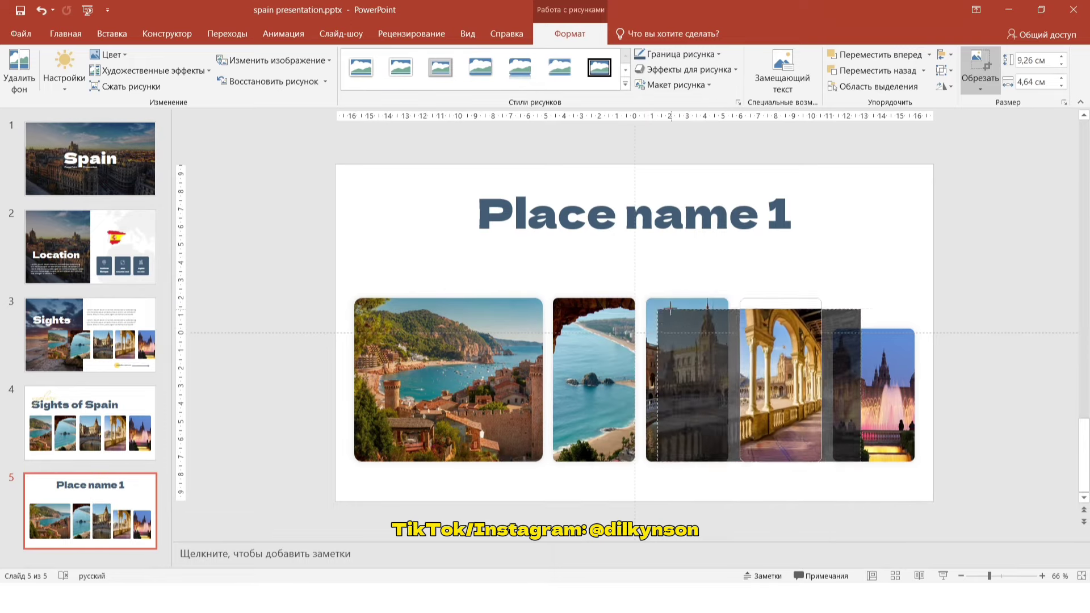
left_click(874, 375)
left_click_drag(907, 404, 867, 403)
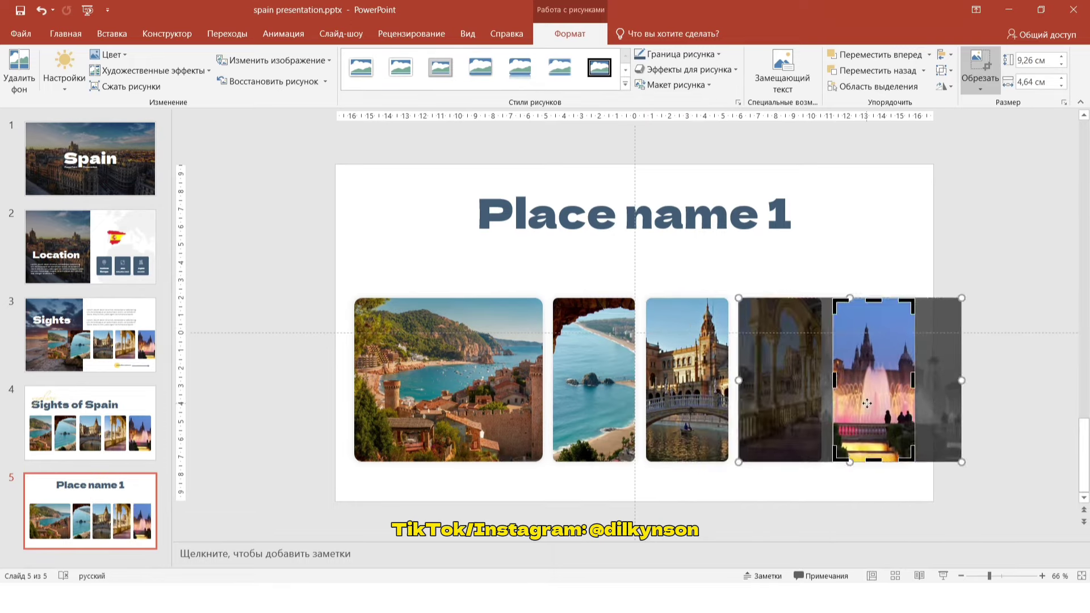
left_click(1029, 305)
left_click_drag(1005, 461, 323, 277)
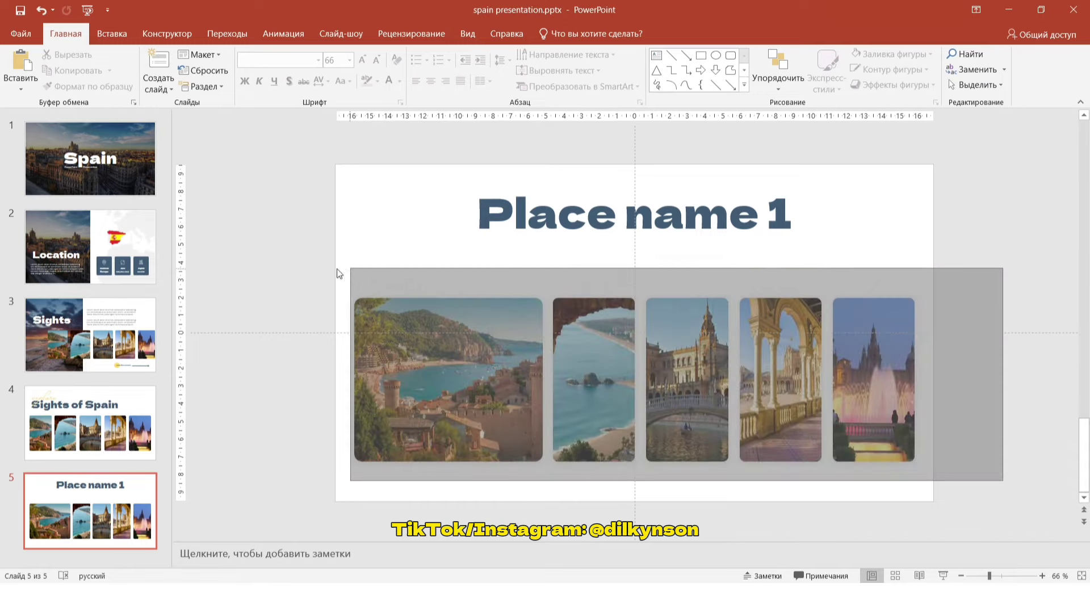
Step: Distribute the five photos horizontally and paste the lorem ipsum caption under the title
left_click(942, 55)
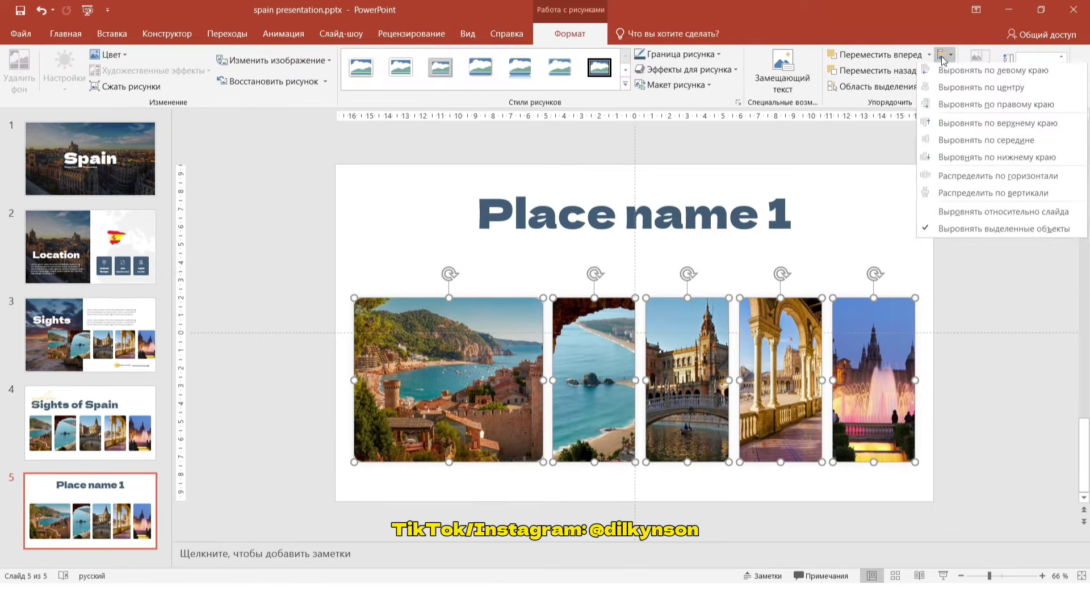
left_click(958, 178)
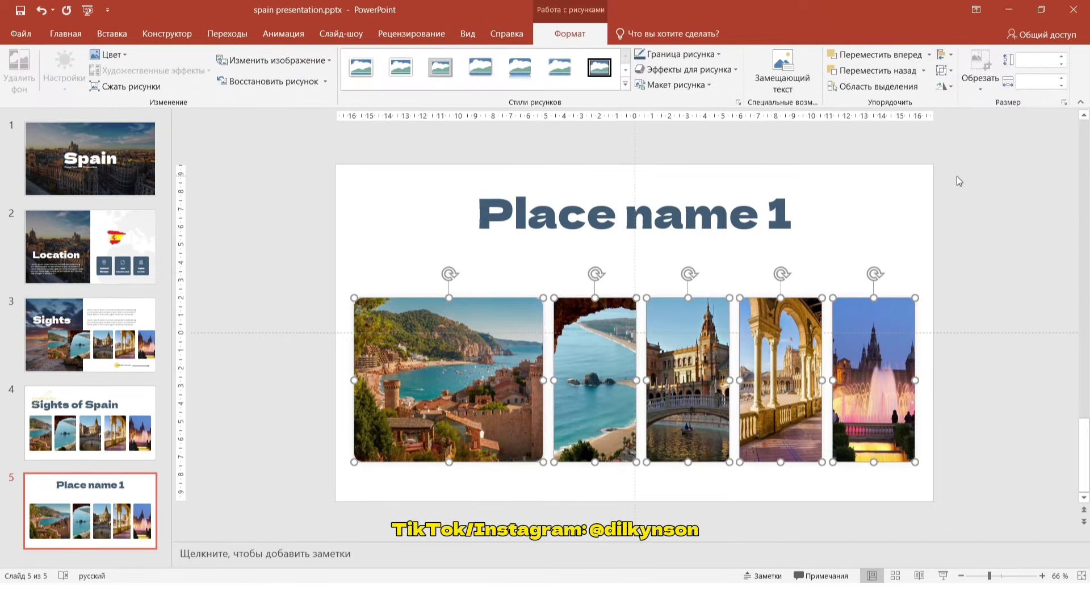
left_click(949, 198)
type("Lorem ipsum dolor sit amet, consectetur adipiscing elit. Pellentesque vel accumsan lorem, ut hendrerit libero. Mauris non justo eget nisi tempus aliquet. Fusce ultrices malesuada magna, id fermentum dui ultricies sed. Integer id efficitur mi.")
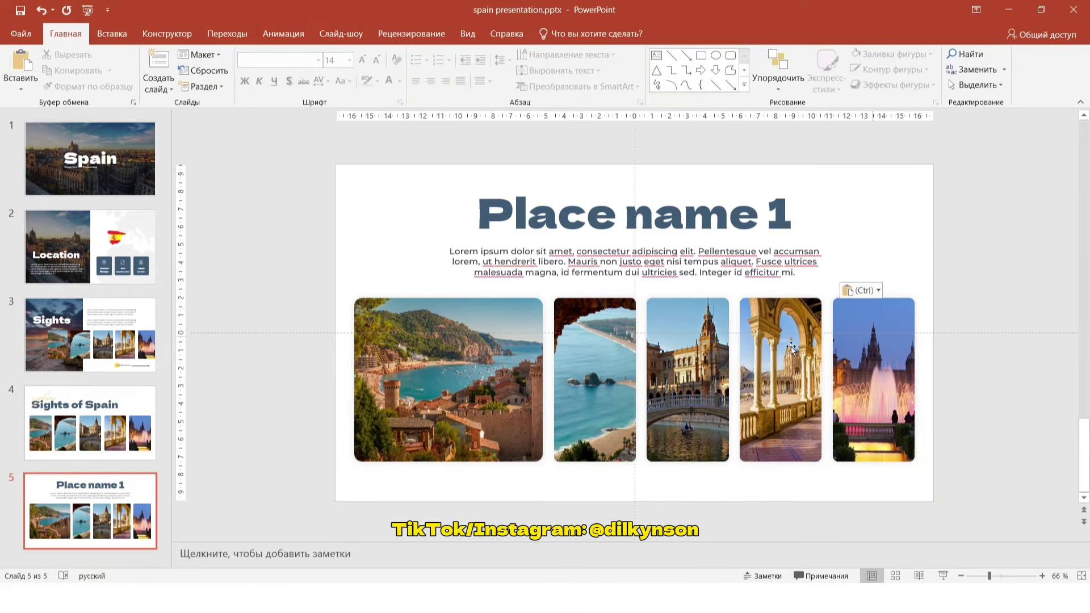
right_click(65, 493)
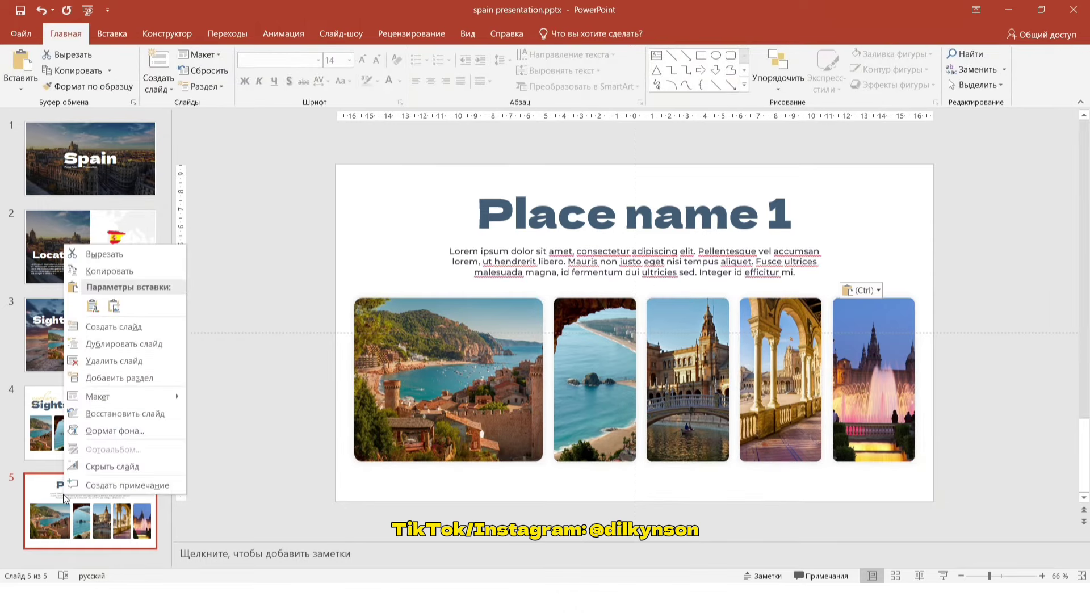
Step: Duplicate slide 5 and change the copy's title to 'Place name 2'
left_click(100, 345)
left_click(793, 217)
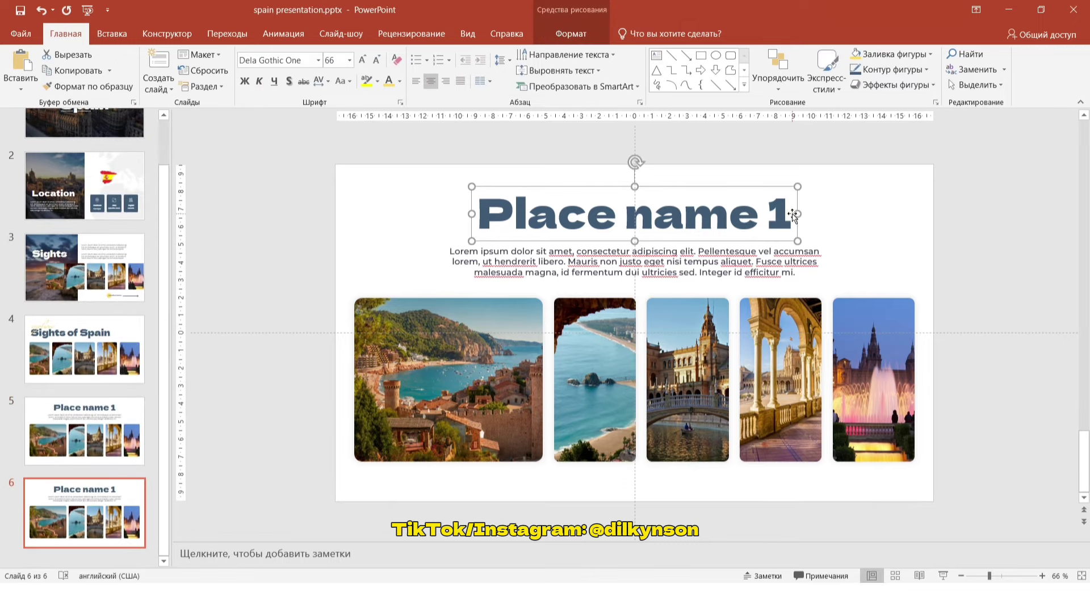
key("BackSpace")
type("2")
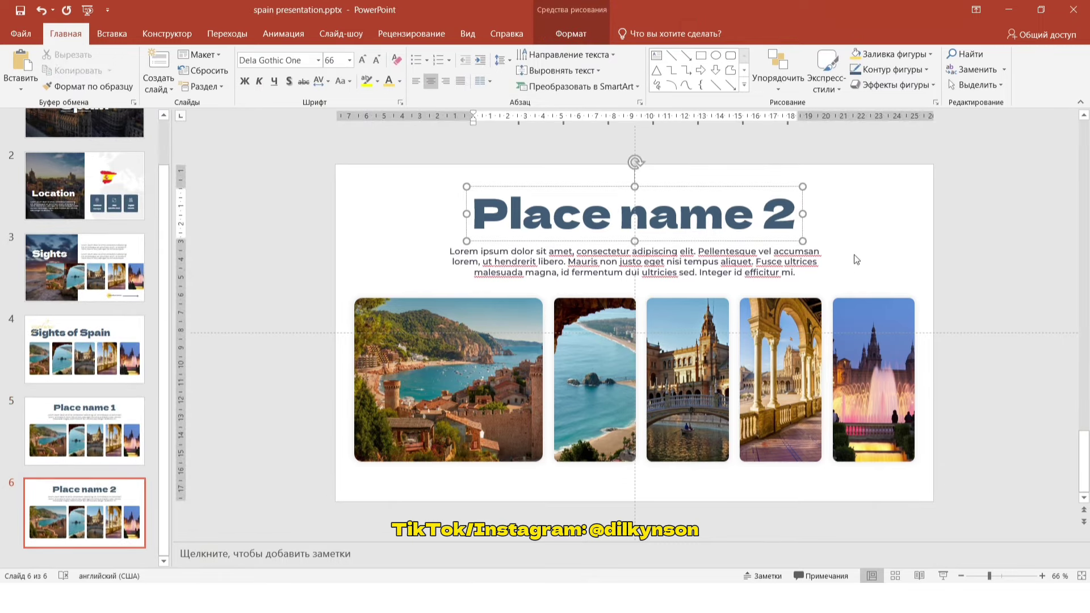
left_click(854, 254)
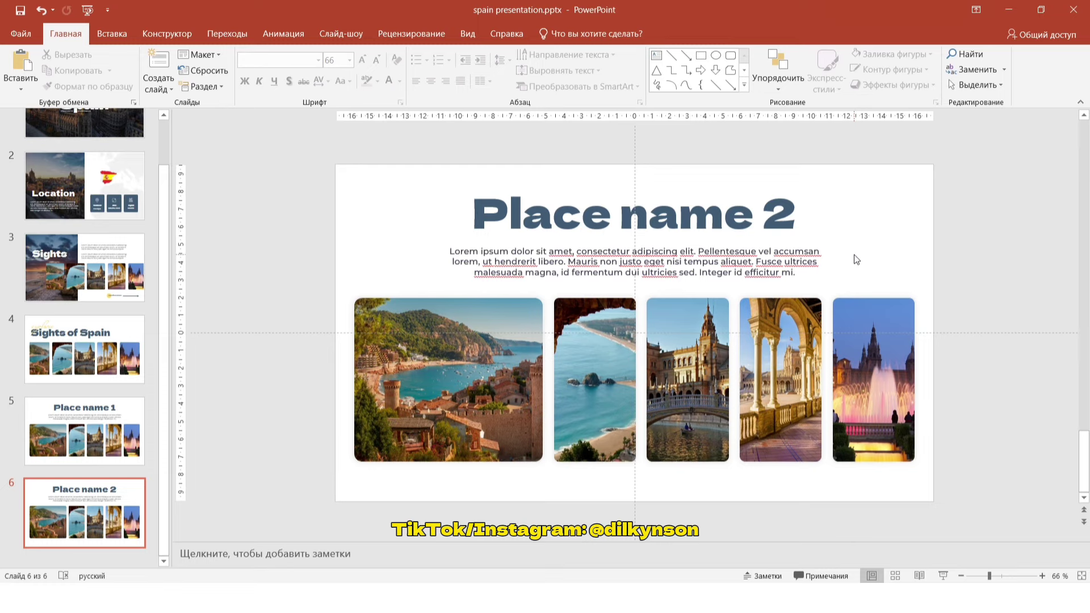
right_click(594, 328)
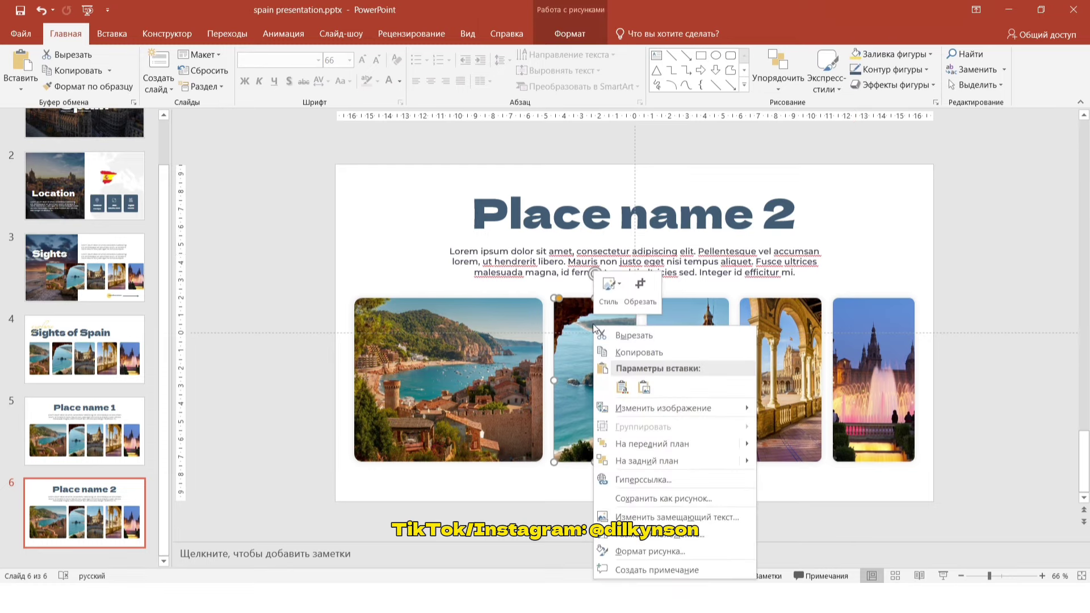
Step: Crop the arch beach photo wider on both the right and left sides
left_click(640, 290)
left_click_drag(635, 380, 715, 391)
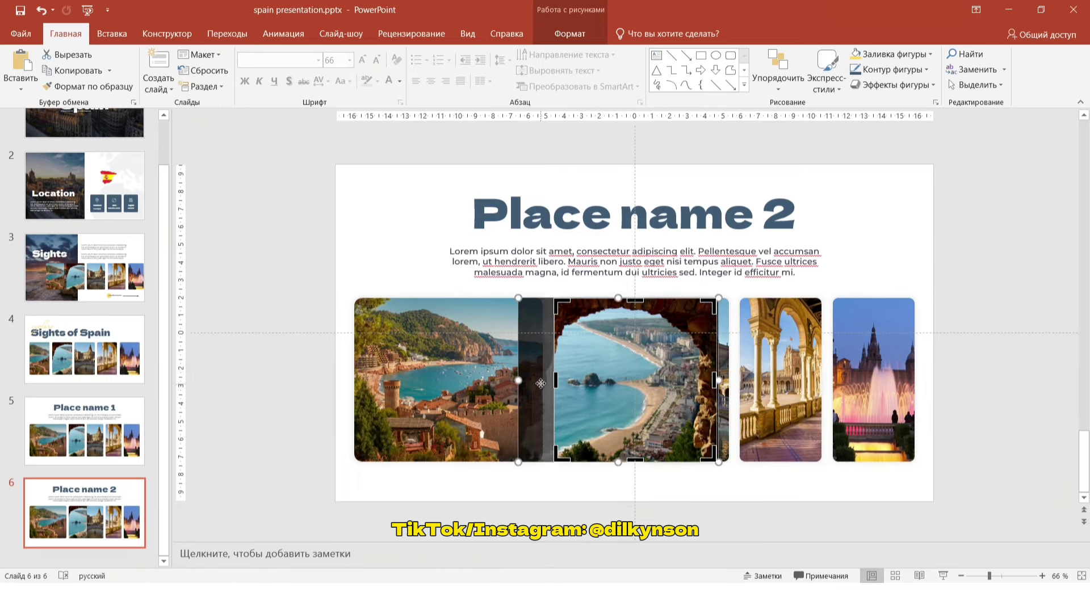
left_click_drag(555, 381, 528, 371)
left_click(588, 493)
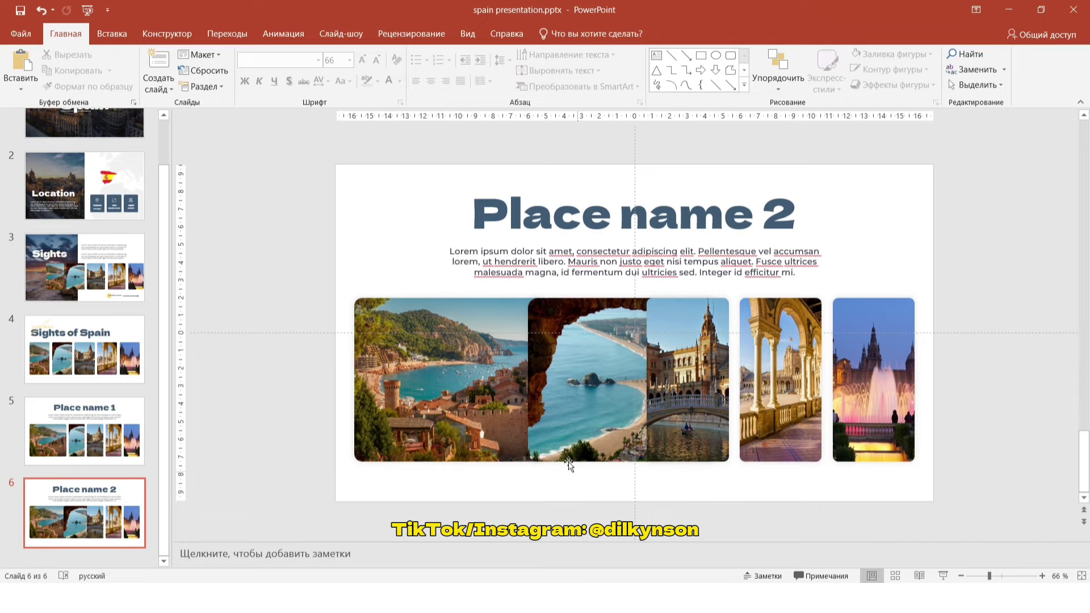
Step: Crop the first photo to a slim strip, set the beach photo beside it, and duplicate slide 6
left_click(467, 360)
right_click(446, 313)
left_click(495, 278)
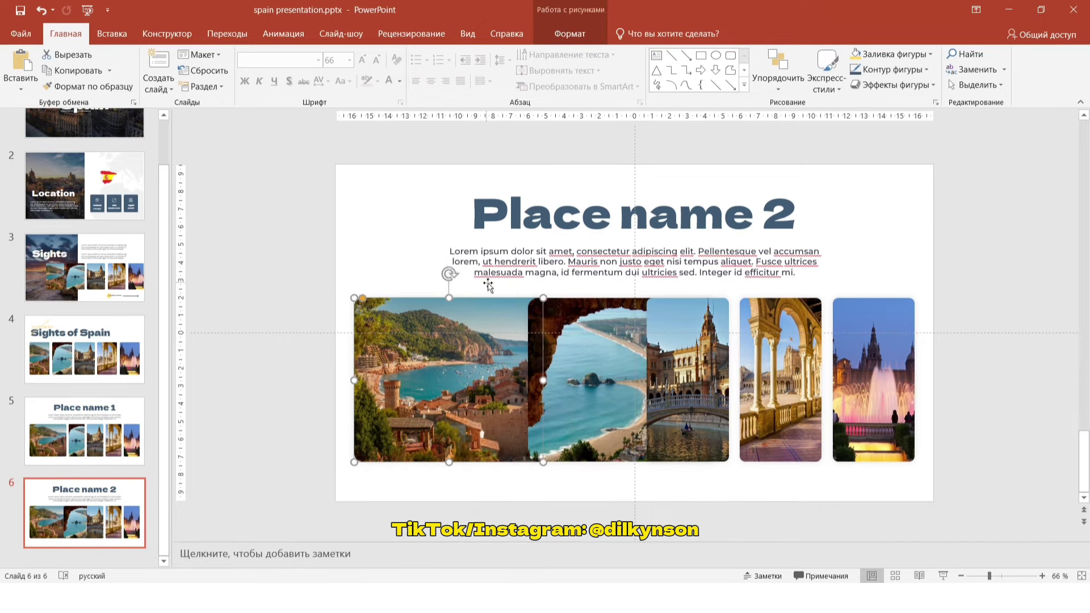
mouse_move(541, 390)
left_mouse_down()
mouse_move(402, 398)
mouse_move(352, 370)
left_mouse_up()
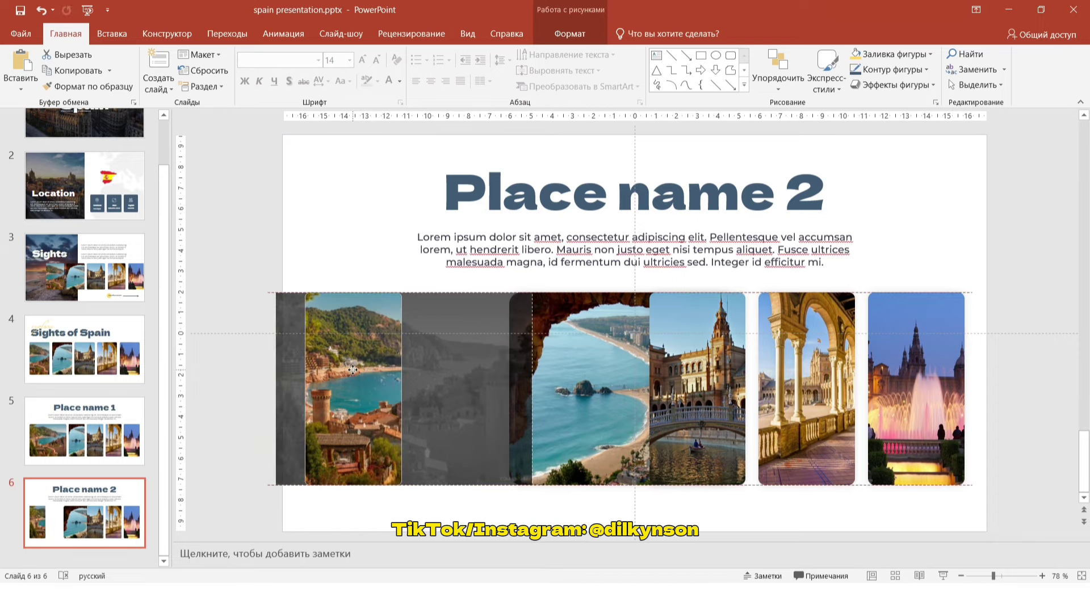
left_click(370, 233)
left_click_drag(567, 358, 485, 356)
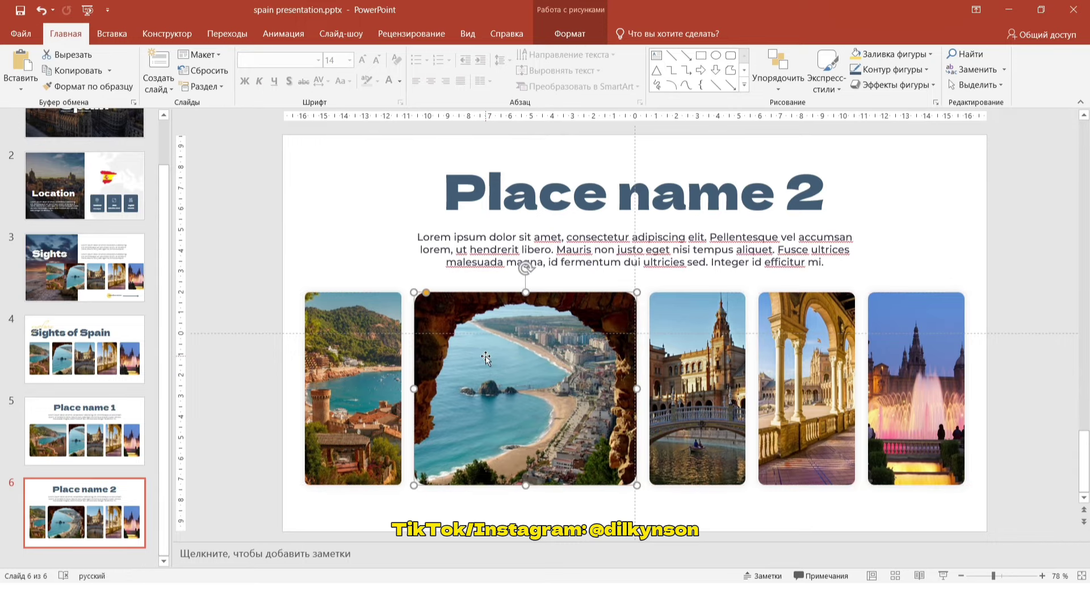
right_click(75, 513)
left_click(99, 363)
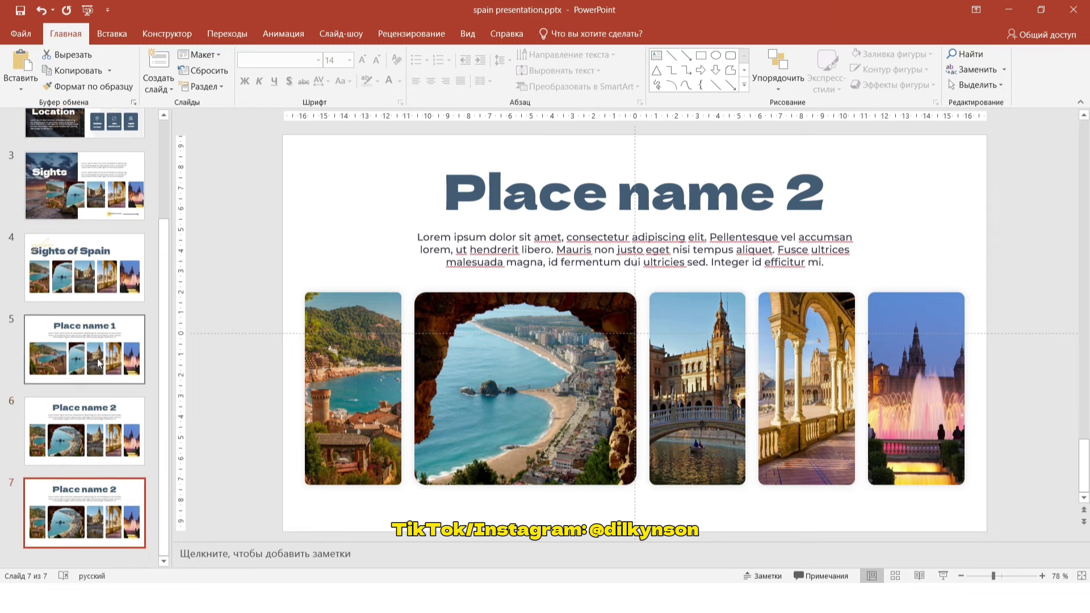
Step: Widen the palace-and-bridge photo on slide 7 by dragging its crop edge outward
left_click(669, 321)
right_click(673, 319)
left_click(730, 266)
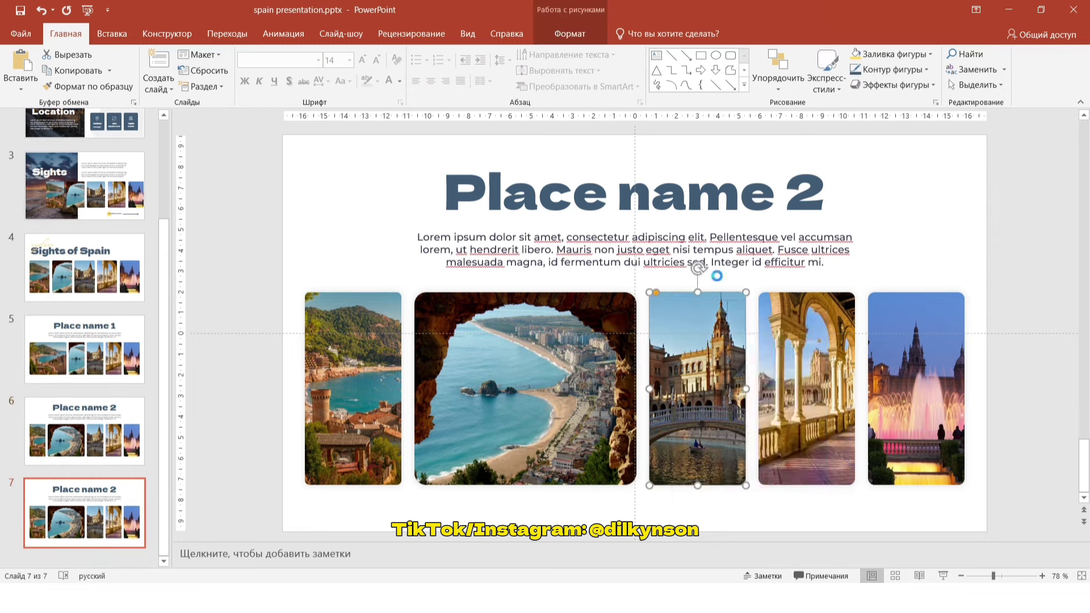
mouse_move(746, 391)
left_mouse_down()
mouse_move(820, 397)
mouse_move(760, 398)
left_mouse_up()
left_click(520, 339)
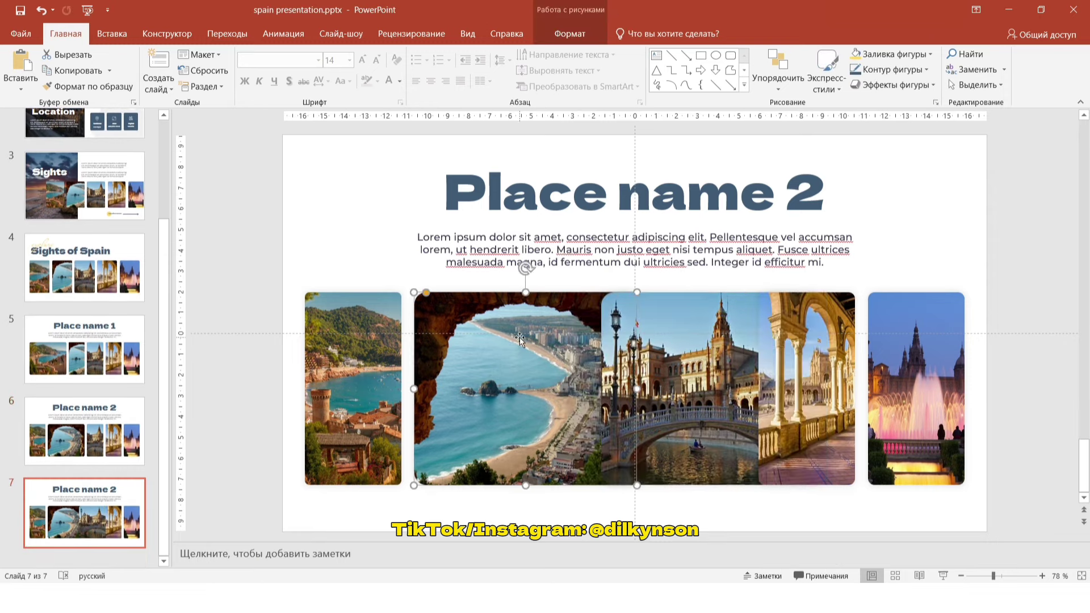
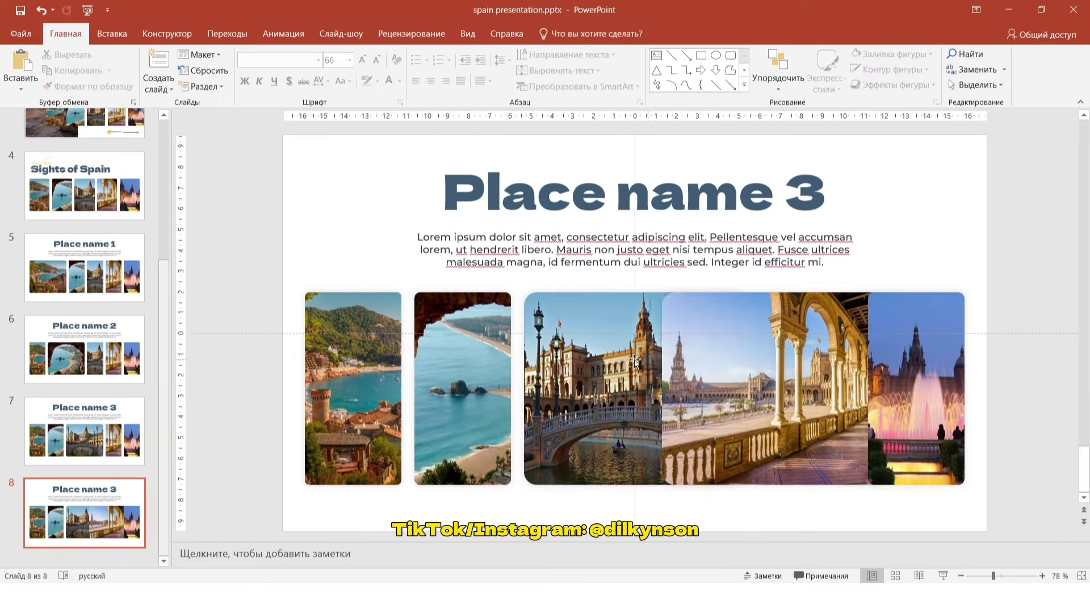
Step: Retitle the duplicated last slide 'Place name 5' and enlarge its fountain photo
left_click(76, 365)
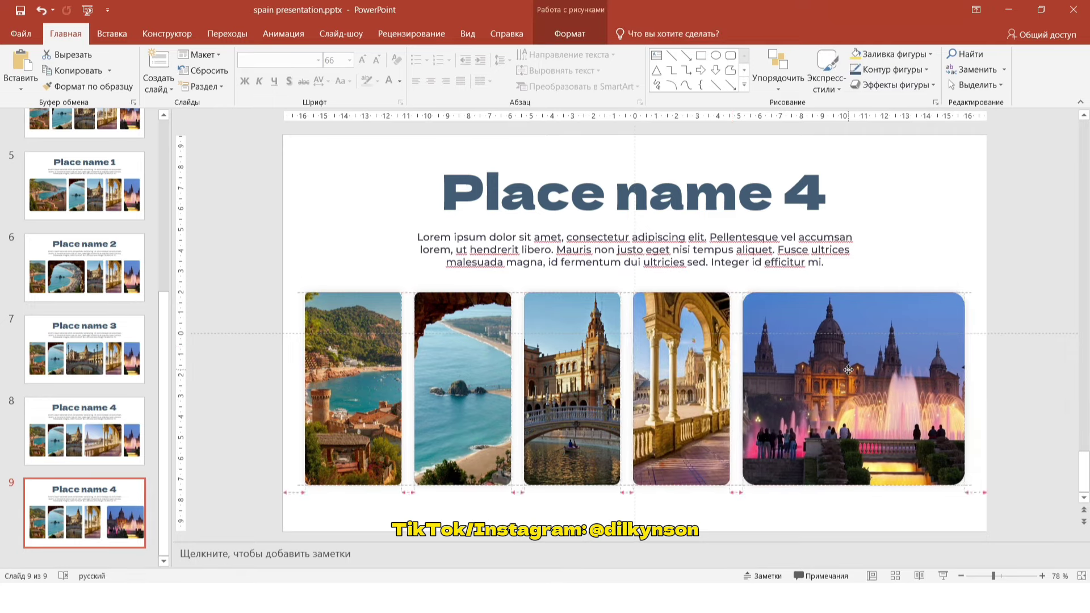
type("5")
left_click(1012, 403)
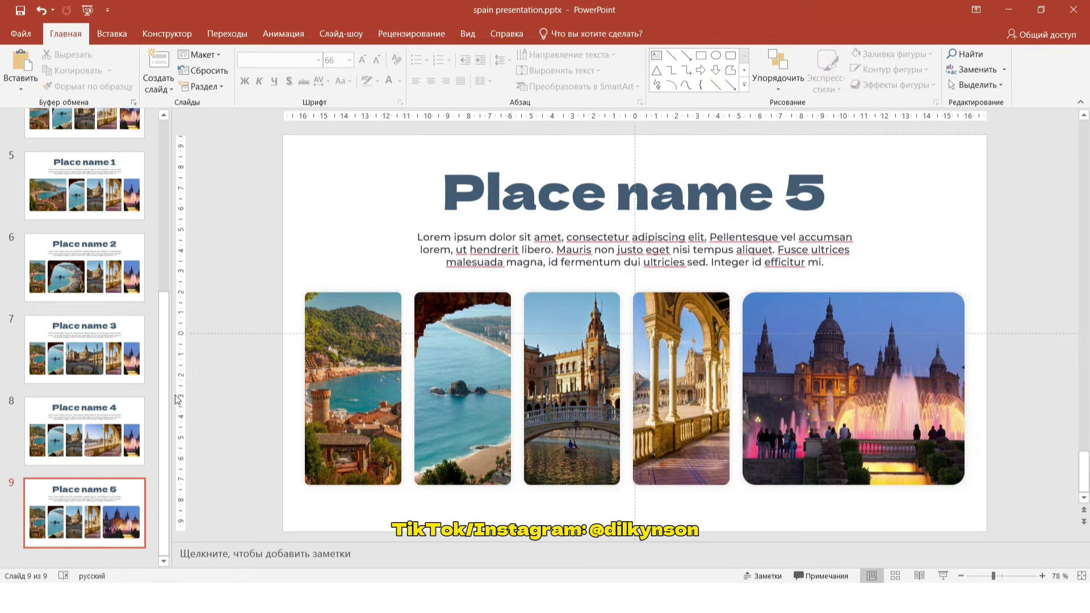
left_click_drag(163, 399, 164, 228)
left_click(109, 178)
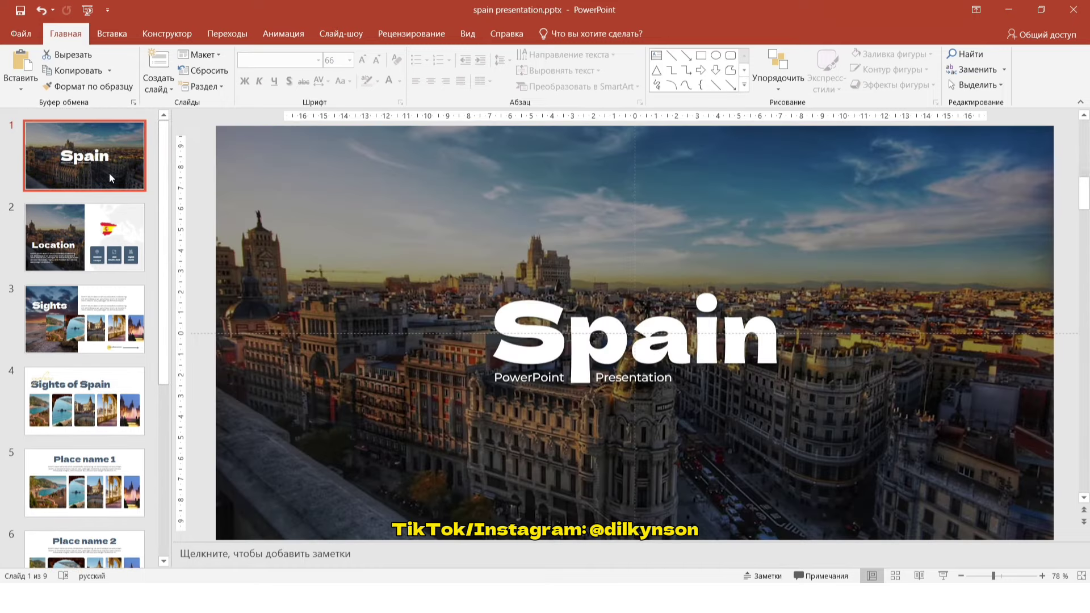
Step: Select slides 2 through 9 in the narrowed thumbnail pane and give them the Morph transition
left_click(111, 231)
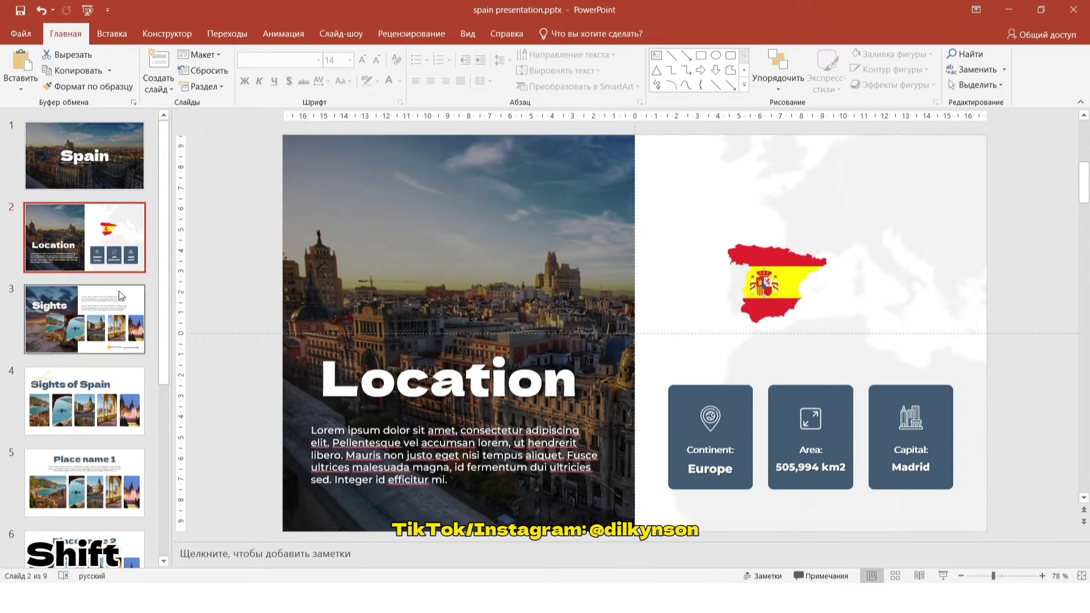
left_click_drag(172, 329, 92, 331)
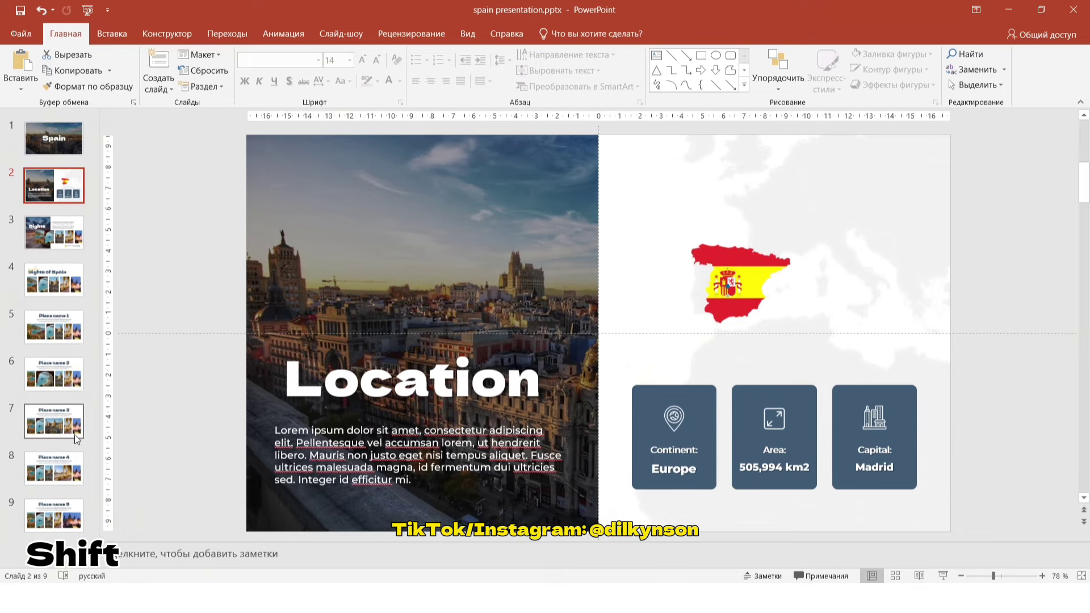
left_click(74, 514, "shift")
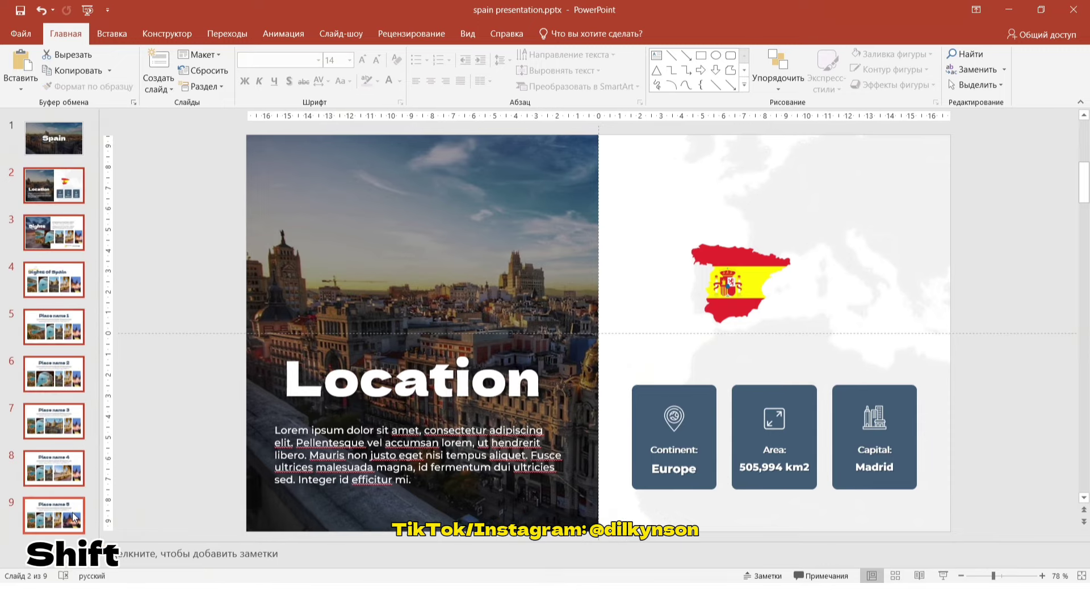
left_click(222, 34)
left_click(152, 63)
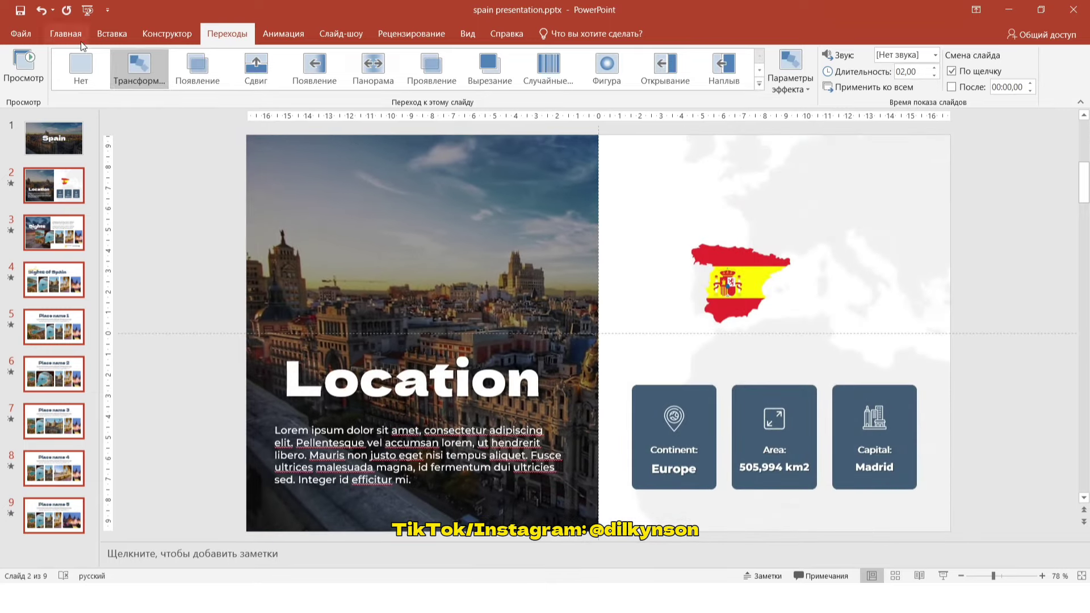
left_click(66, 34)
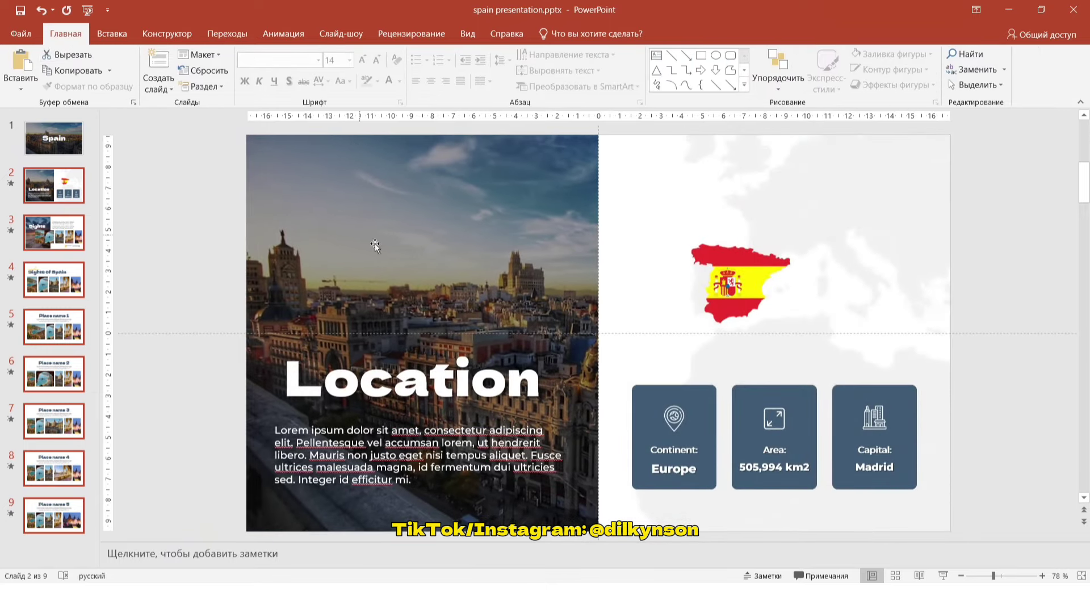
Step: Copy the Location slide's map, flag, info boxes and text, without the city photo, onto the title slide
left_click(987, 576)
left_click_drag(300, 175, 875, 487)
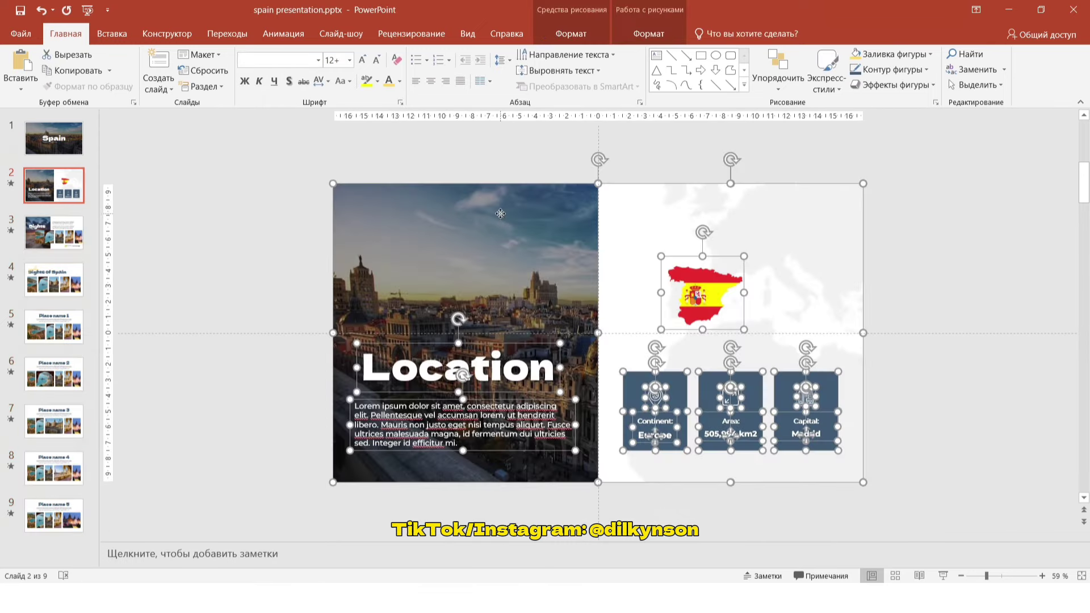
left_click(500, 213, "shift")
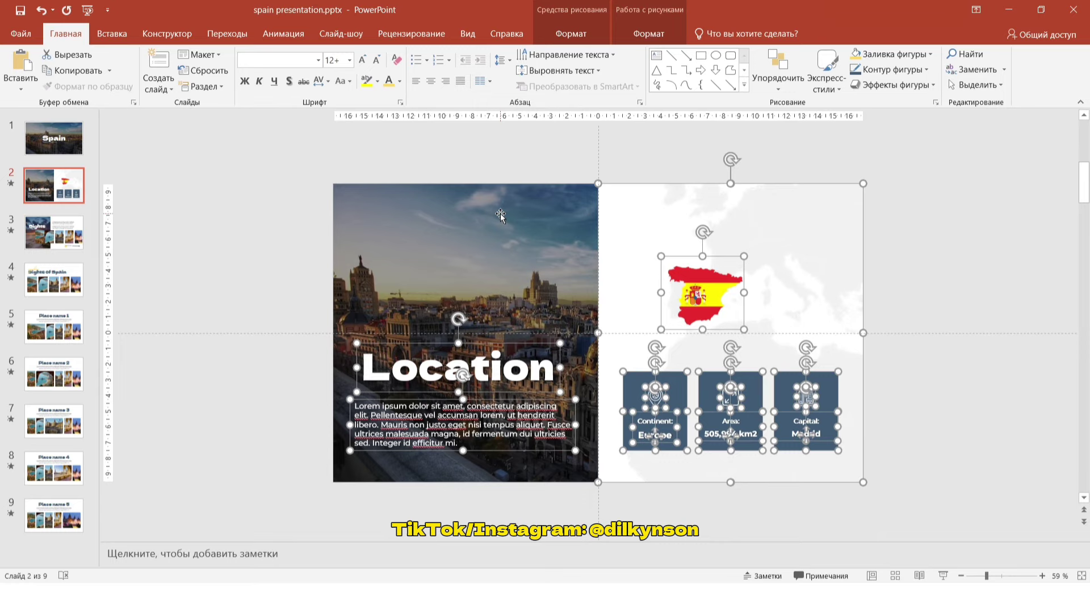
left_click(87, 67)
left_click(65, 134)
left_click(28, 63)
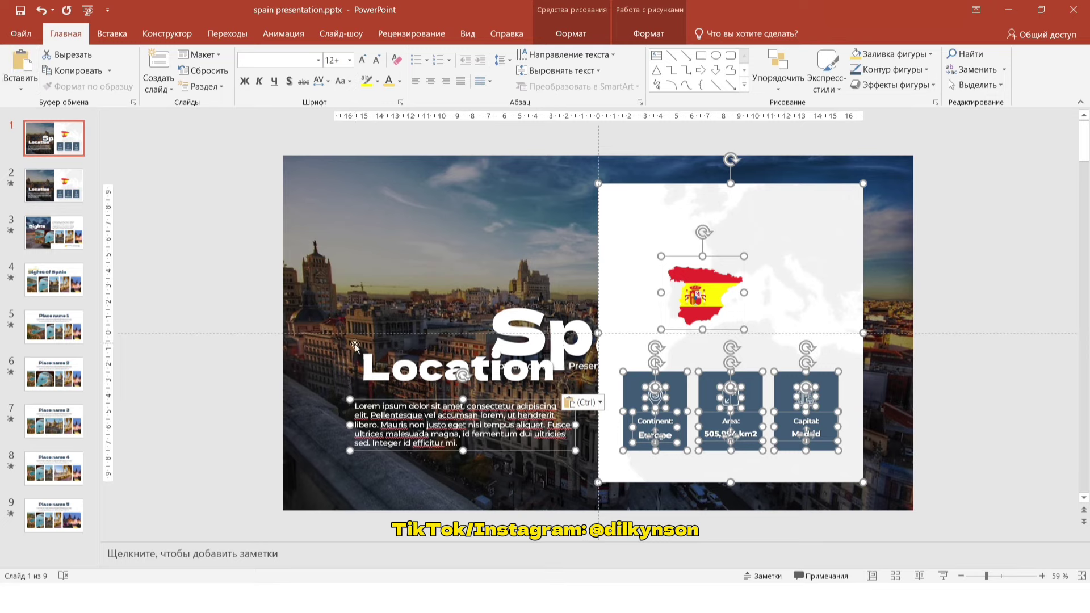
Step: Move the pasted map, flag and three info boxes just past the title slide's right edge
left_click_drag(732, 294, 938, 294)
left_click(907, 299, "shift")
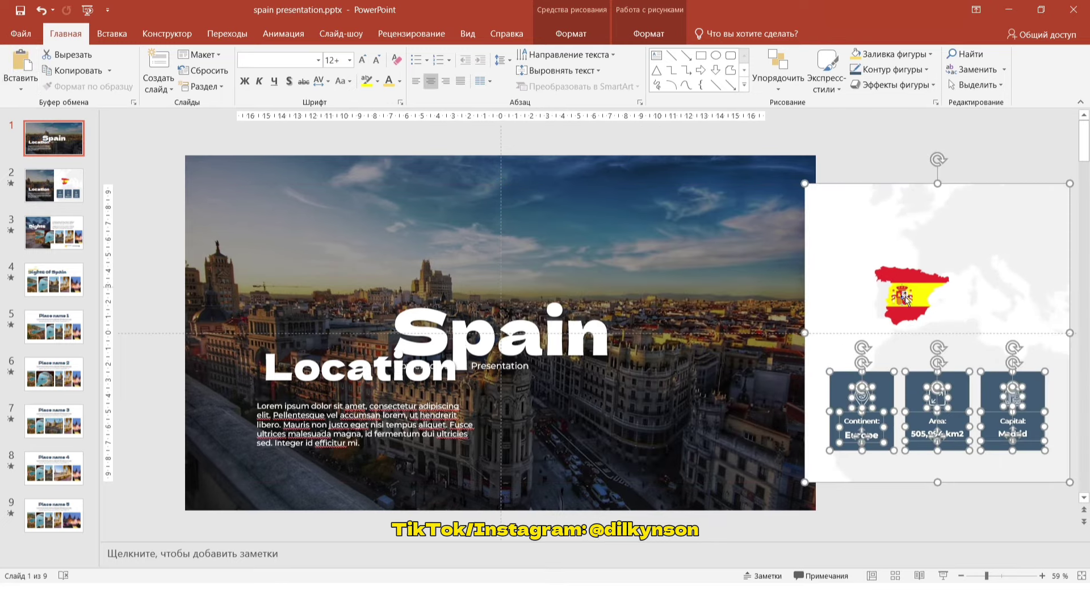
key("Escape")
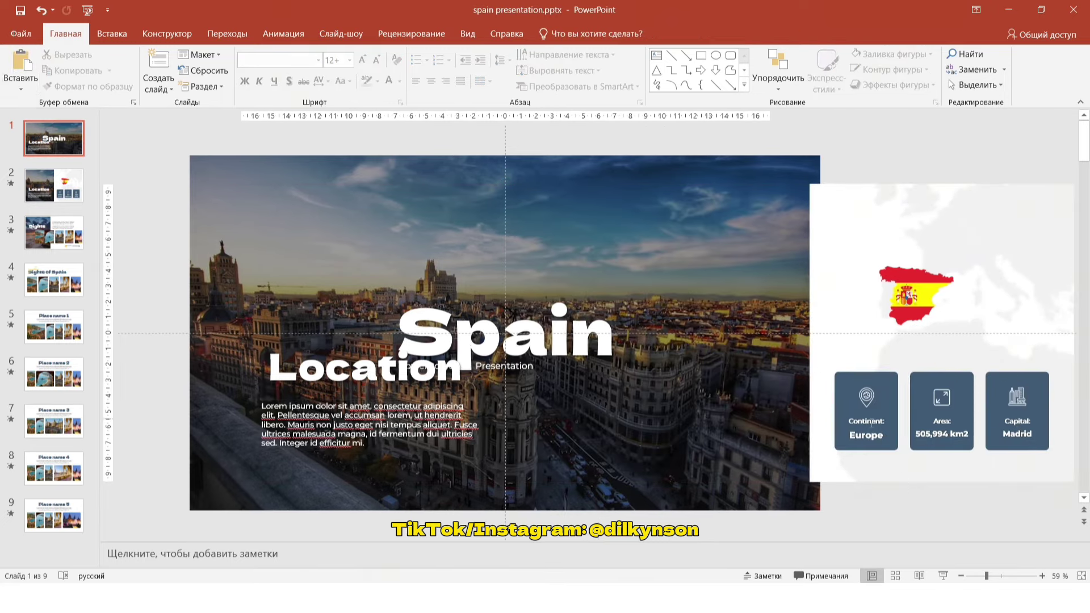
left_click_drag(1066, 531, 799, 352)
left_click_drag(867, 392, 884, 392)
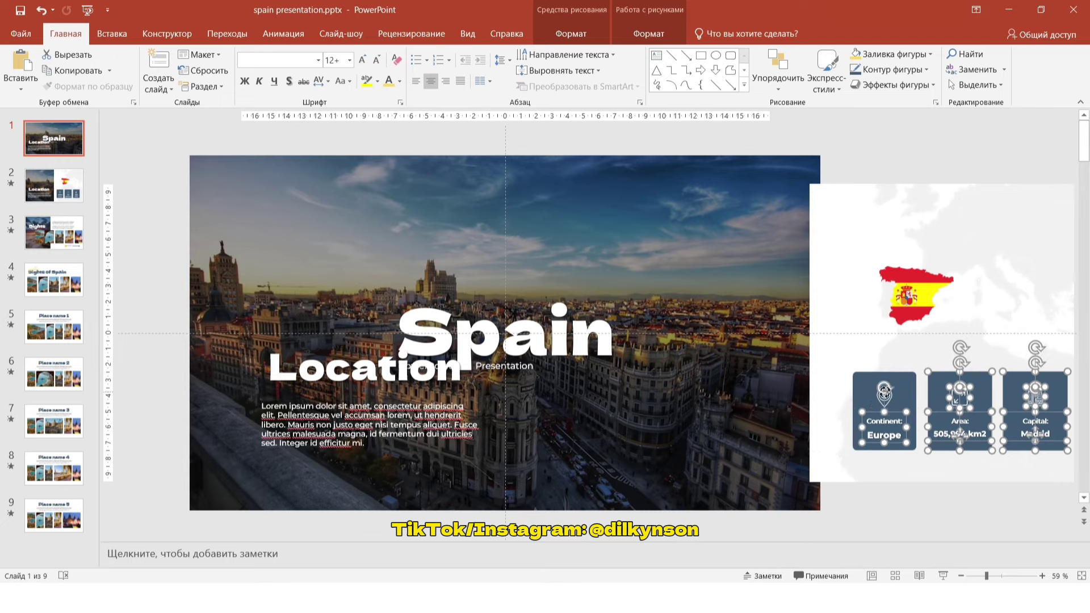
left_click_drag(1034, 420, 1078, 420)
left_click_drag(931, 420, 962, 420)
Step: Move the Location title and body text off the title slide's left edge
left_click(296, 365)
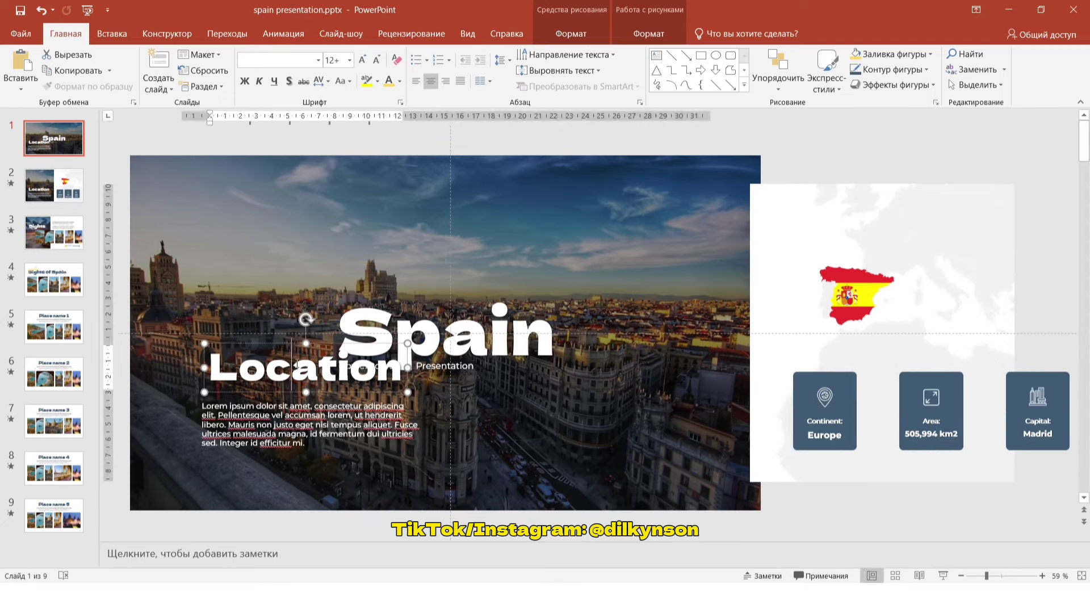
left_click(372, 451, "shift")
left_click_drag(372, 452, 172, 447)
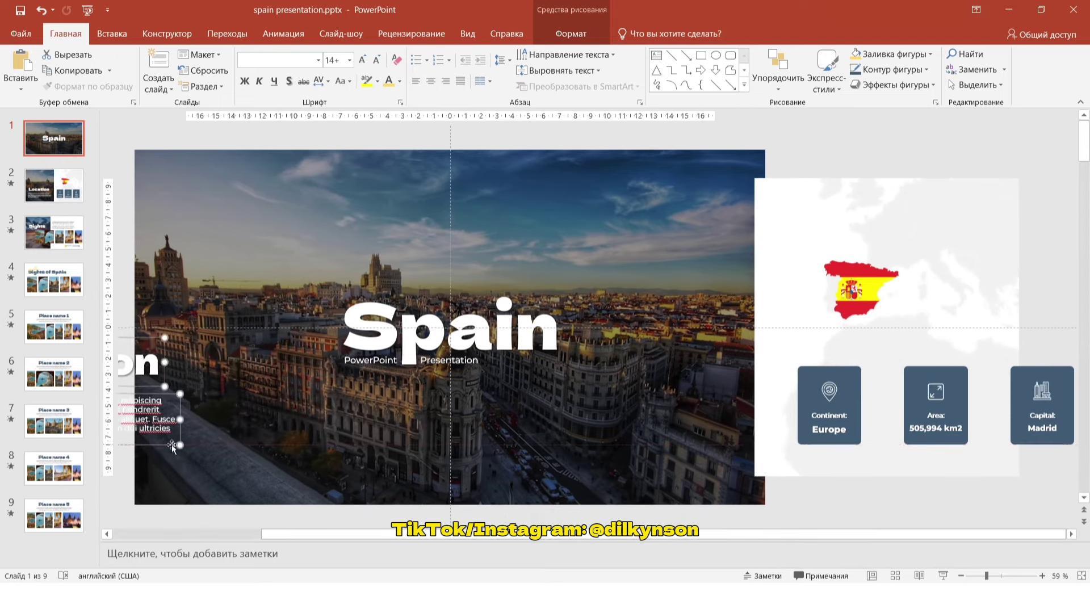
scroll(502, 362, "down", 2, "ctrl")
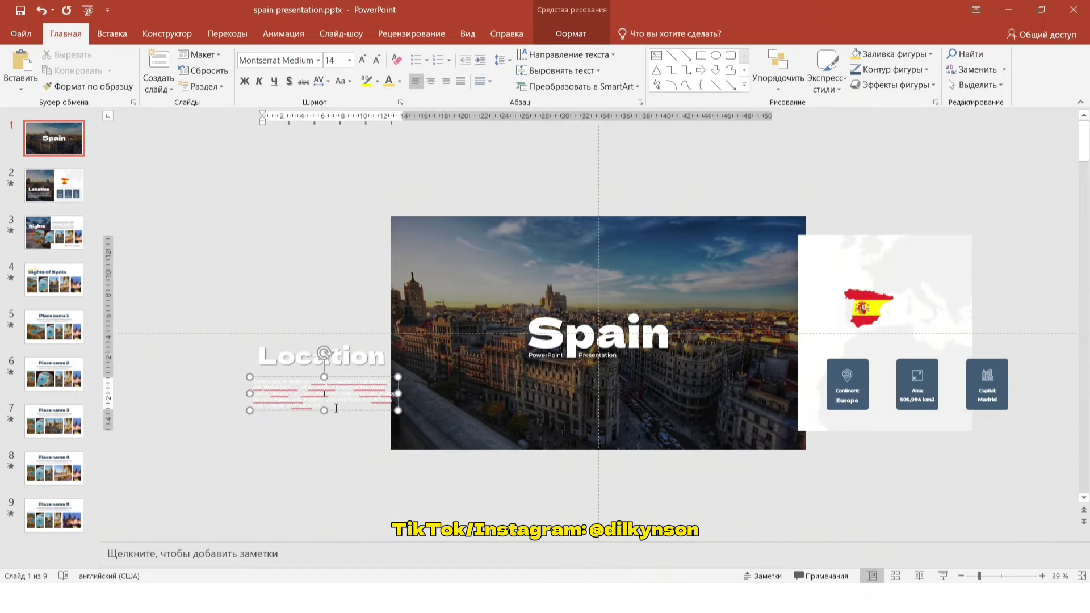
Step: Preview the Morph transition into the Location slide
left_click(49, 178)
left_click(215, 35)
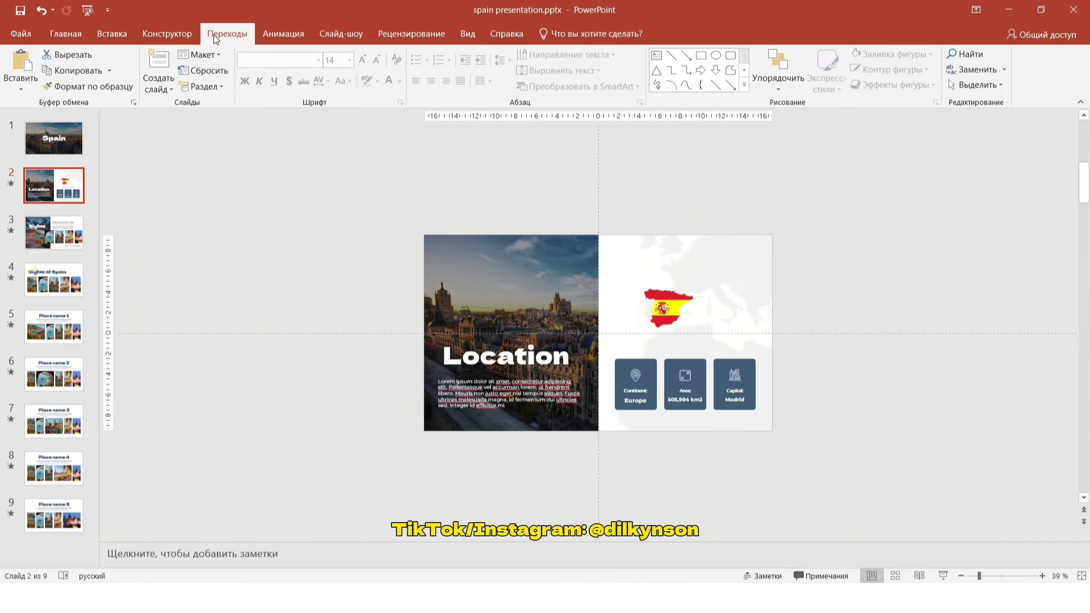
scroll(304, 176, "up", 3, "ctrl")
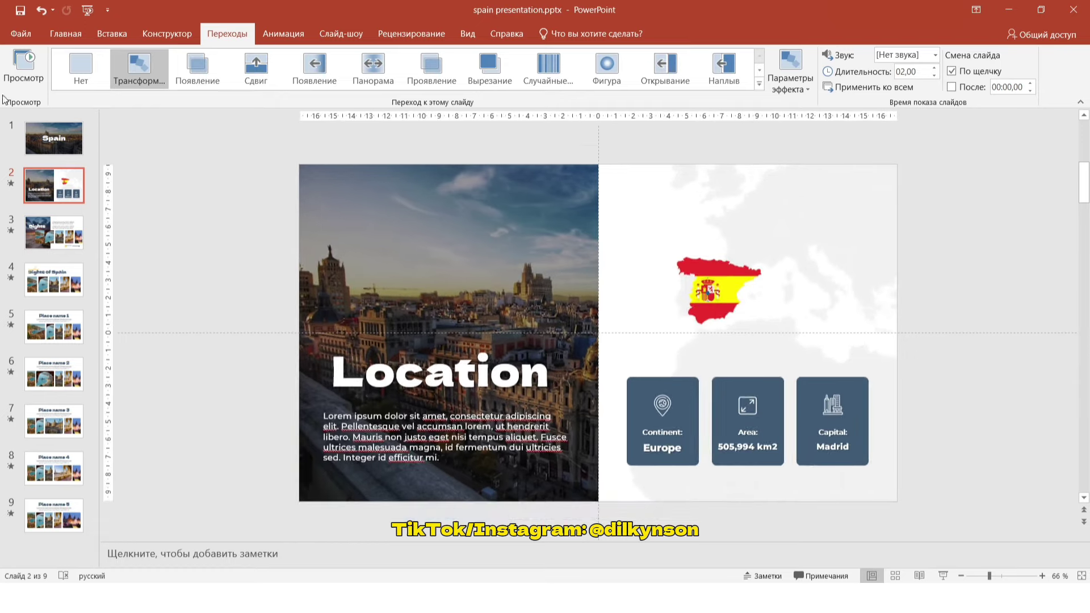
left_click(9, 66)
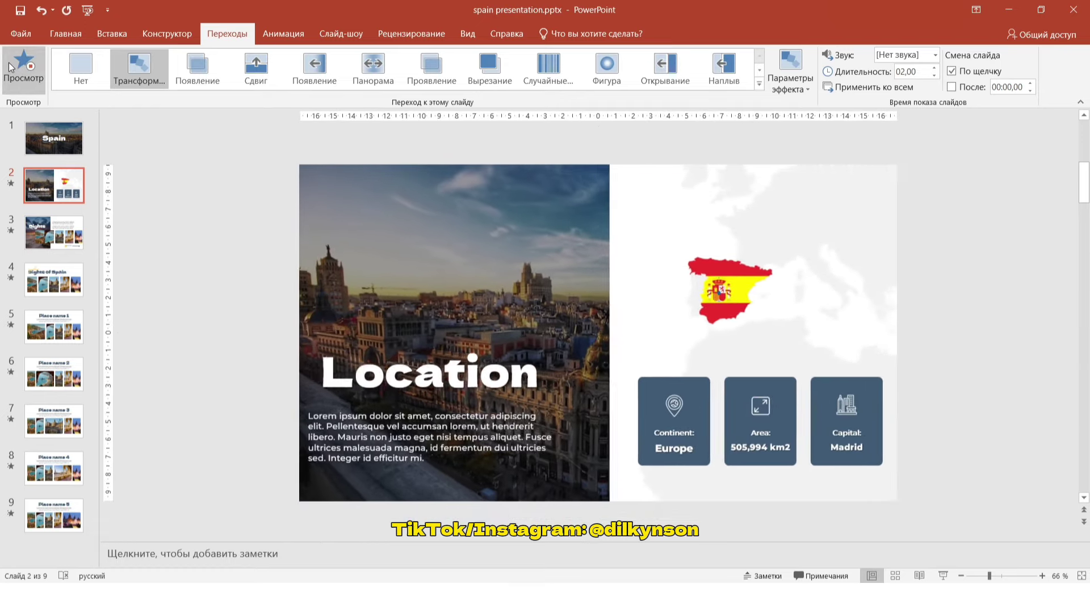
left_click(51, 248)
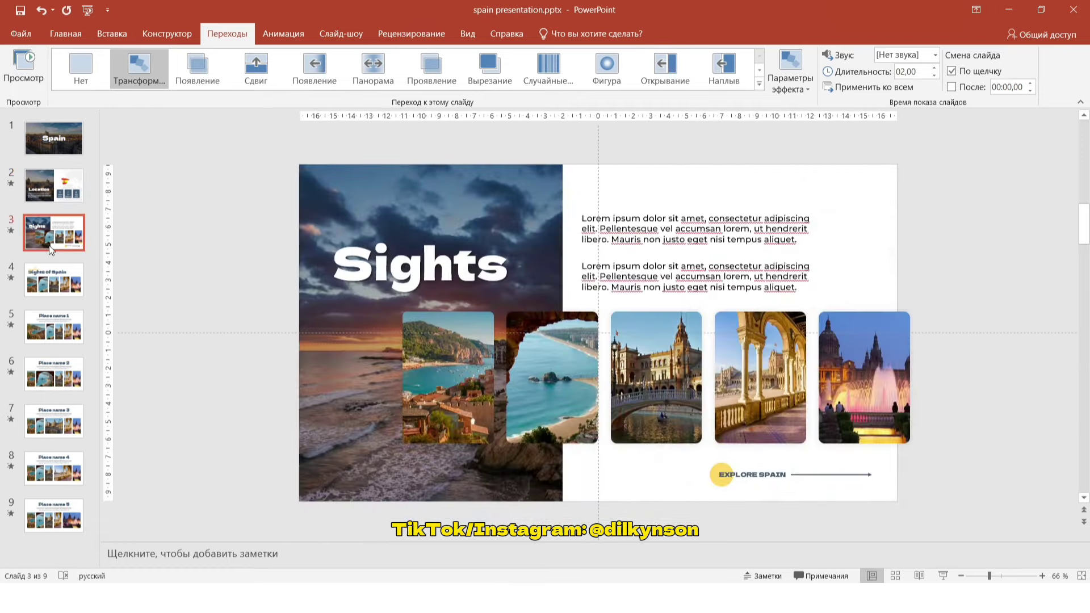
Step: Copy all the Sights slide's objects and paste them onto the Location slide
left_click_drag(247, 156, 939, 510)
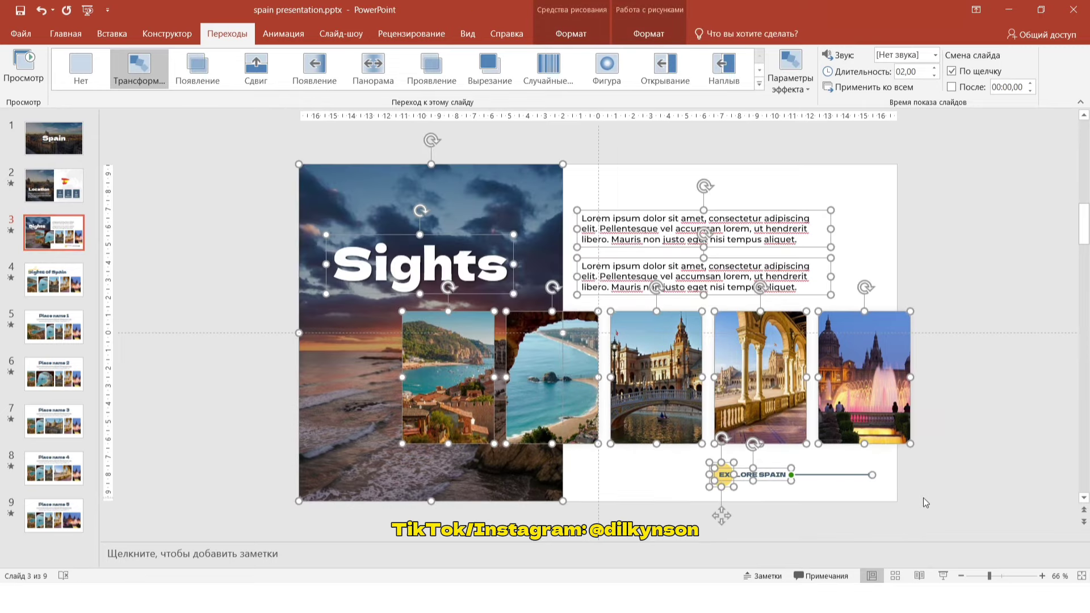
key("ctrl+c")
left_click(40, 196)
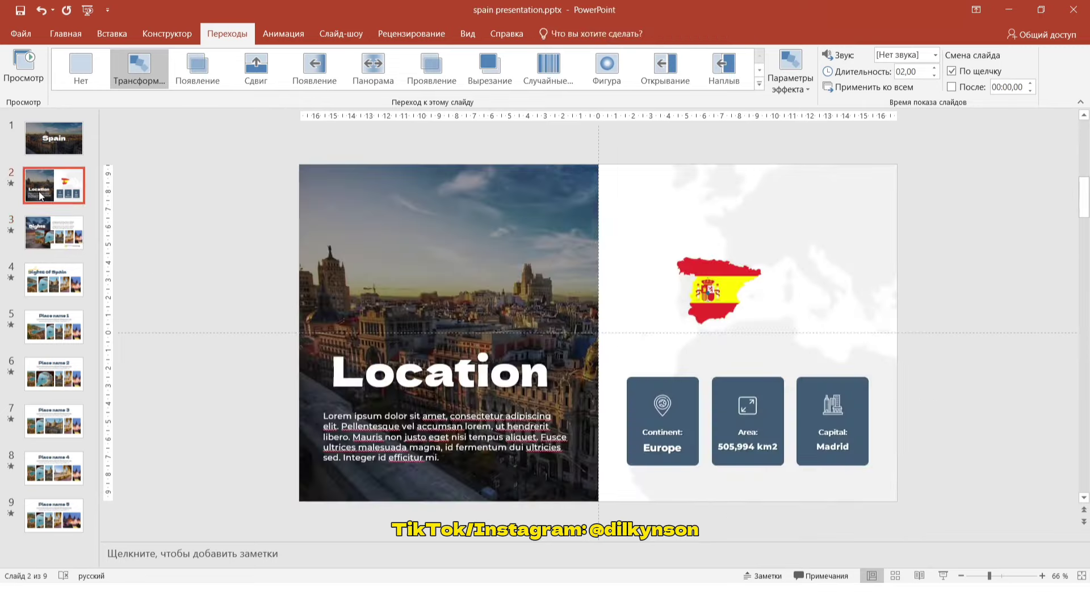
key("ctrl+v")
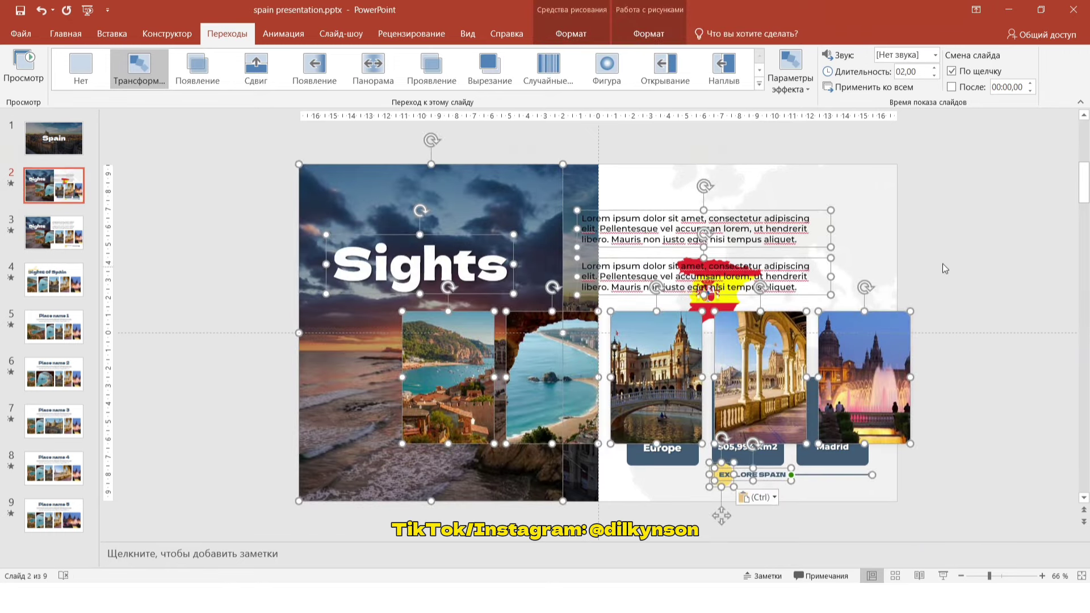
Step: Park the sunset image and title left, text blocks above, and photos with EXPLORE SPAIN below
left_click(942, 268)
left_click_drag(349, 292, 225, 291)
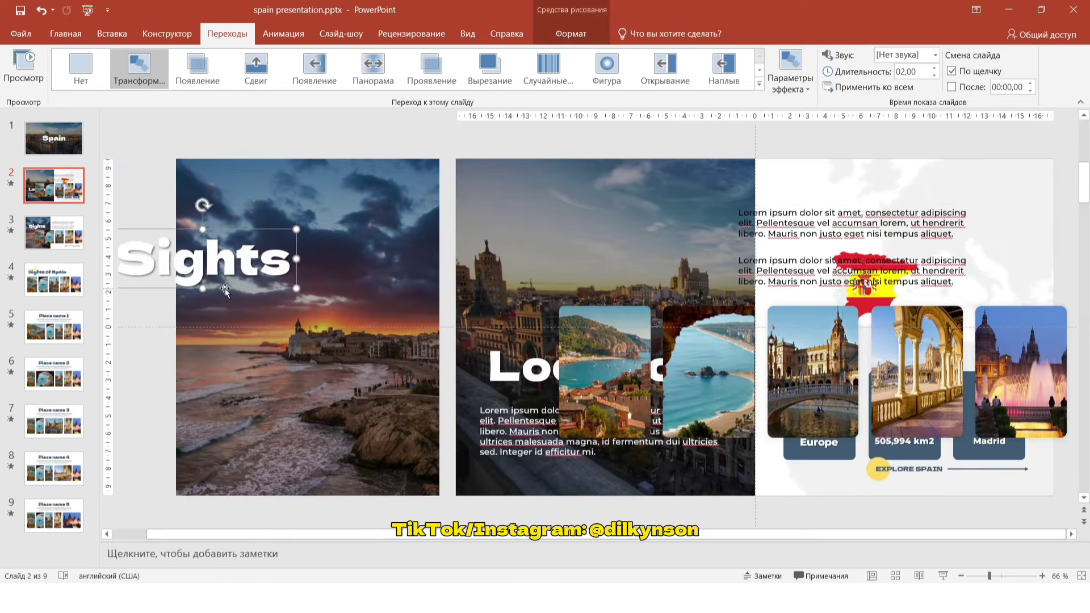
left_click_drag(779, 290, 736, 175)
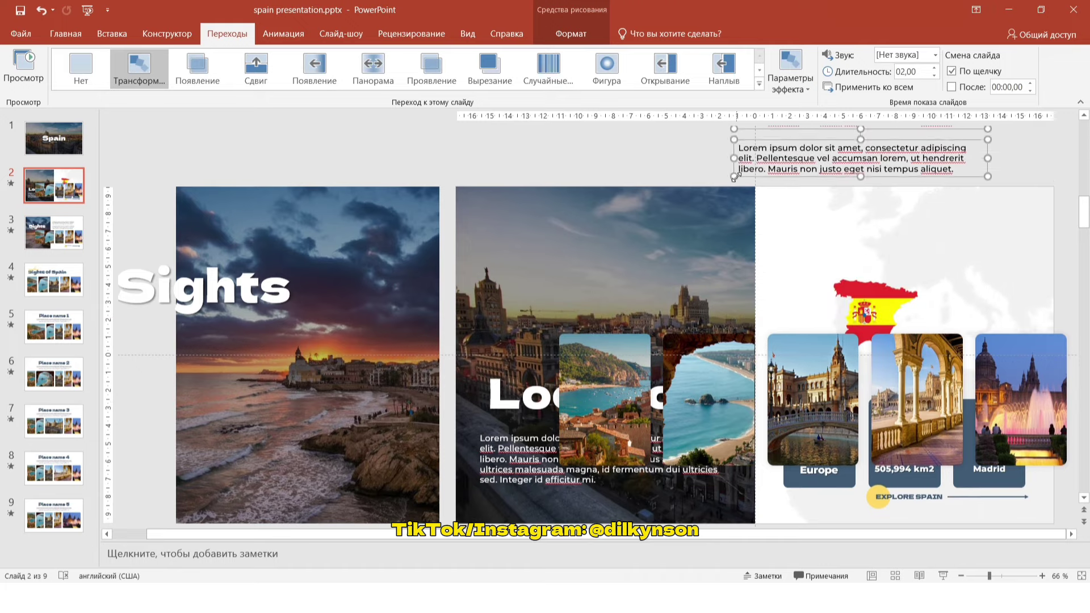
left_click(980, 576)
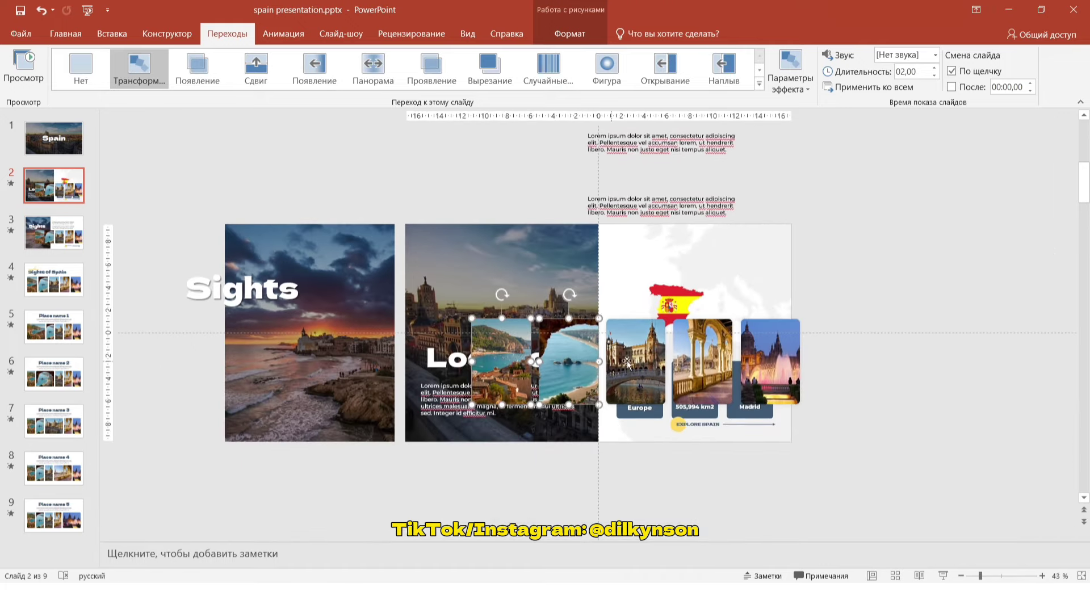
left_click(679, 423, "shift")
mouse_move(676, 432)
left_mouse_down()
mouse_move(552, 434)
mouse_move(672, 483)
left_mouse_up()
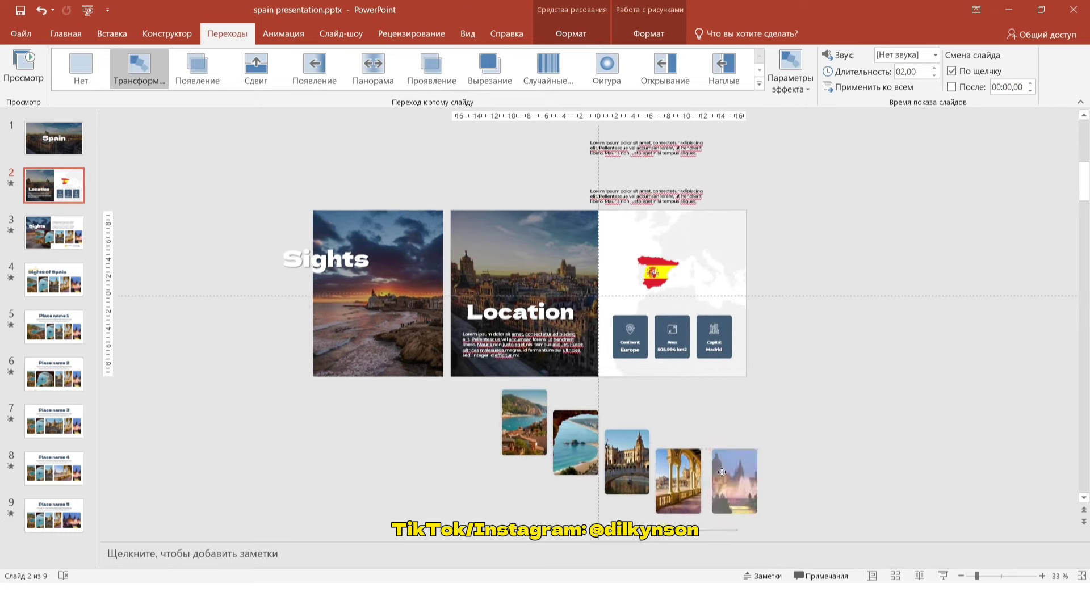
left_click(783, 403)
Step: Preview the Morph transition into the Sights slide
scroll(783, 403, "up", 2, "ctrl")
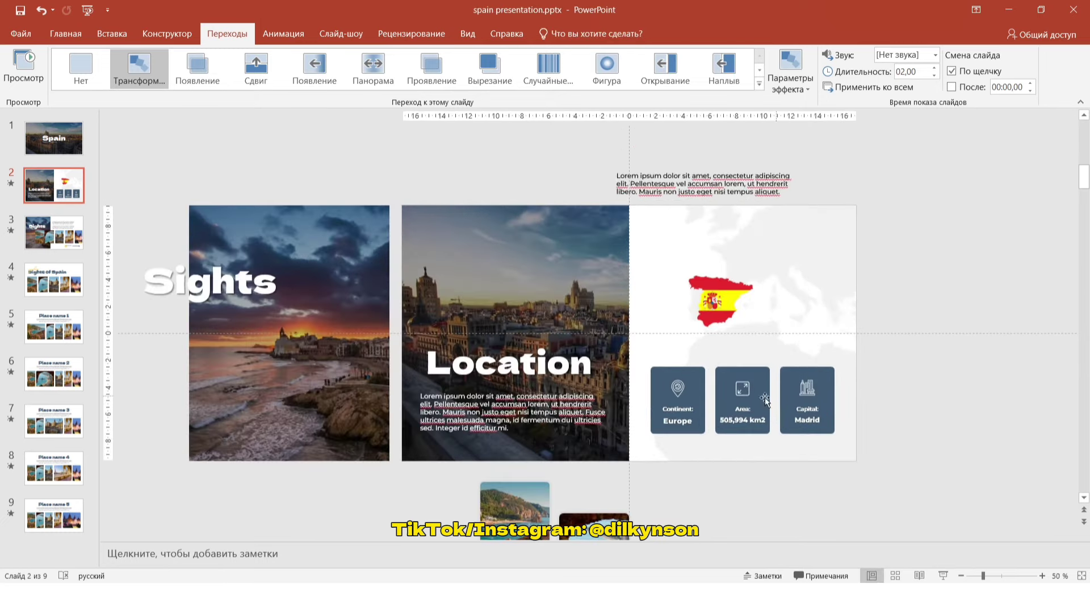
left_click(62, 237)
left_click(23, 56)
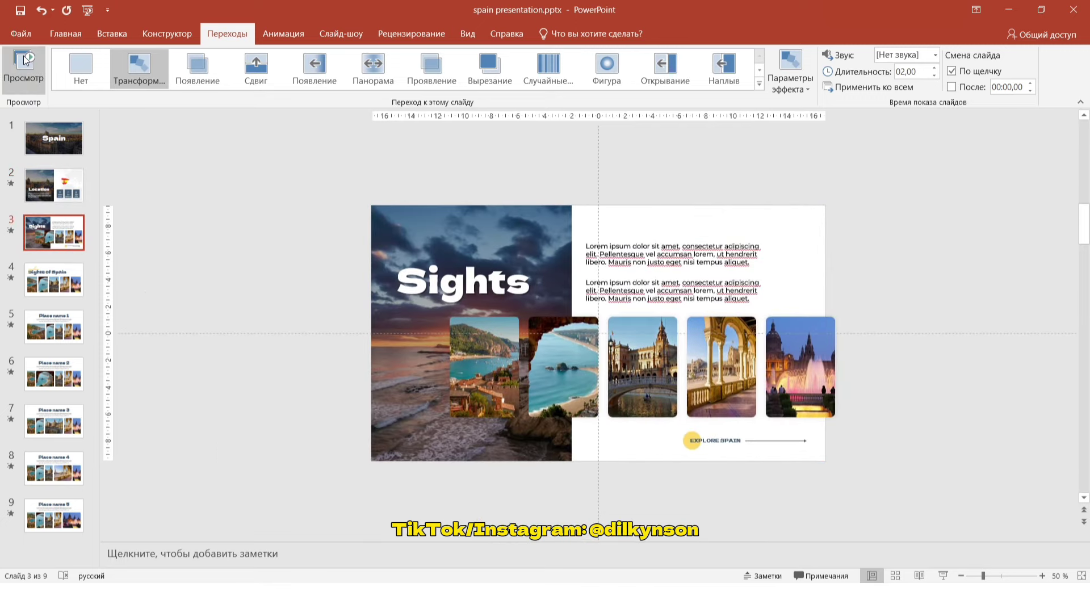
left_click(47, 130)
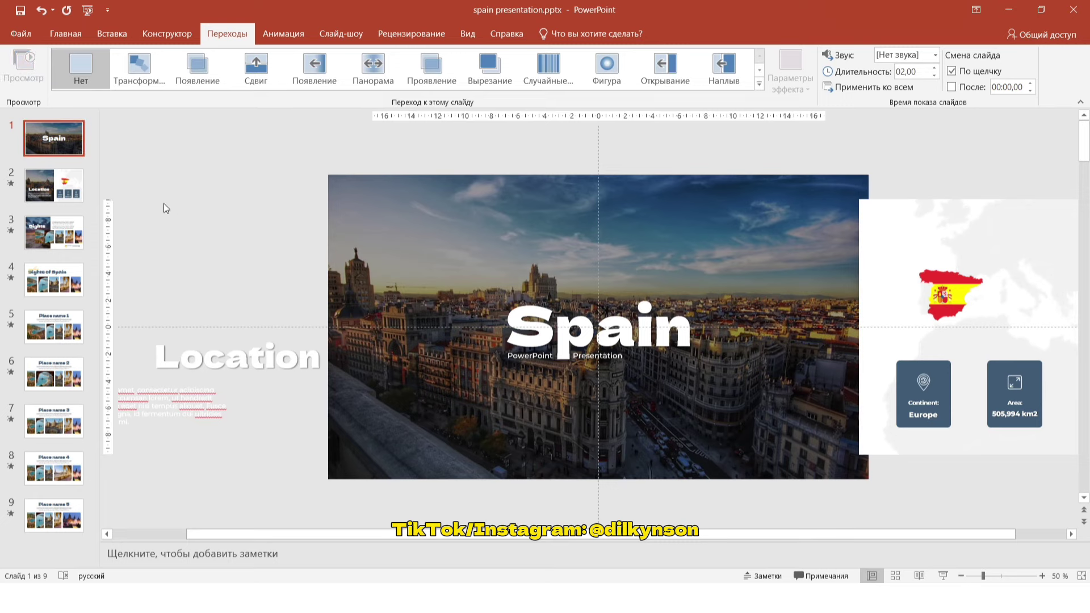
Step: Paste slide 1's off-slide map, flag, info cards and Location text onto the Sights slide
scroll(222, 327, "down", 3, "ctrl")
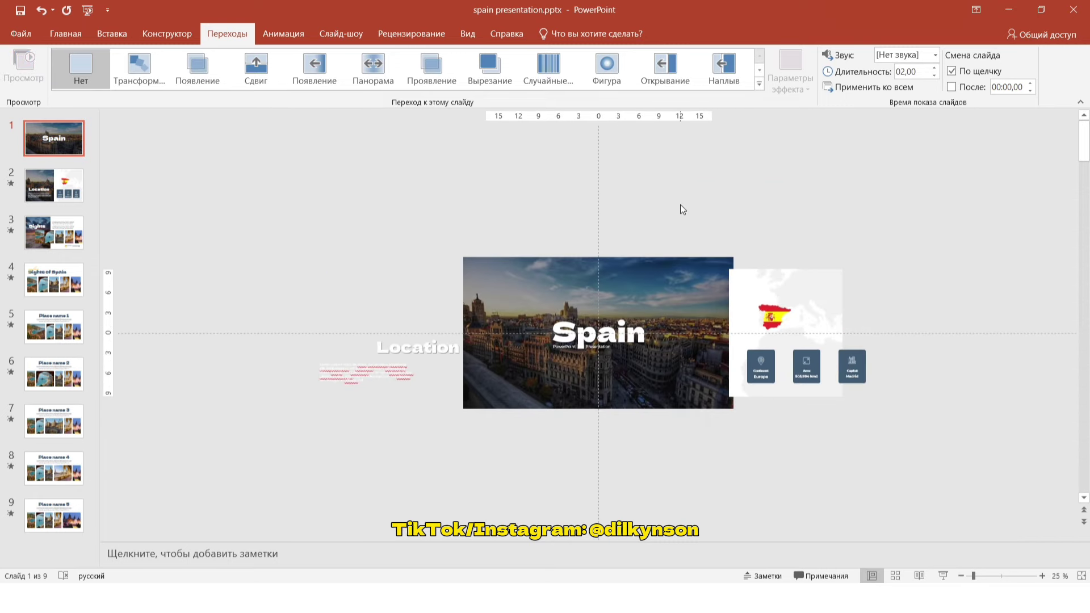
left_click_drag(697, 201, 937, 454)
left_click_drag(239, 250, 499, 444, "shift")
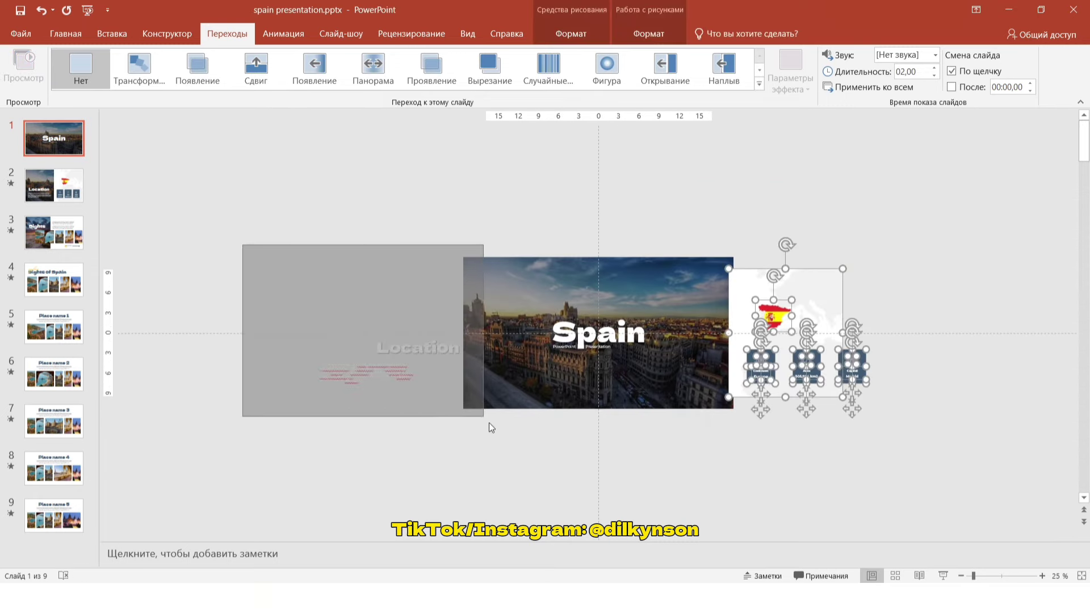
left_click(63, 237)
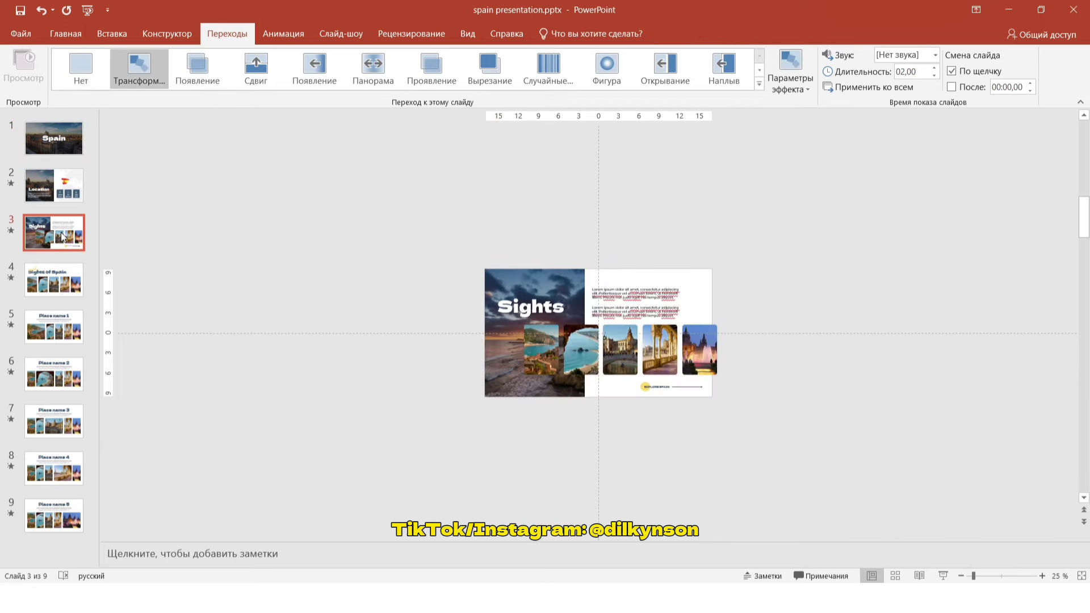
key("ctrl+v")
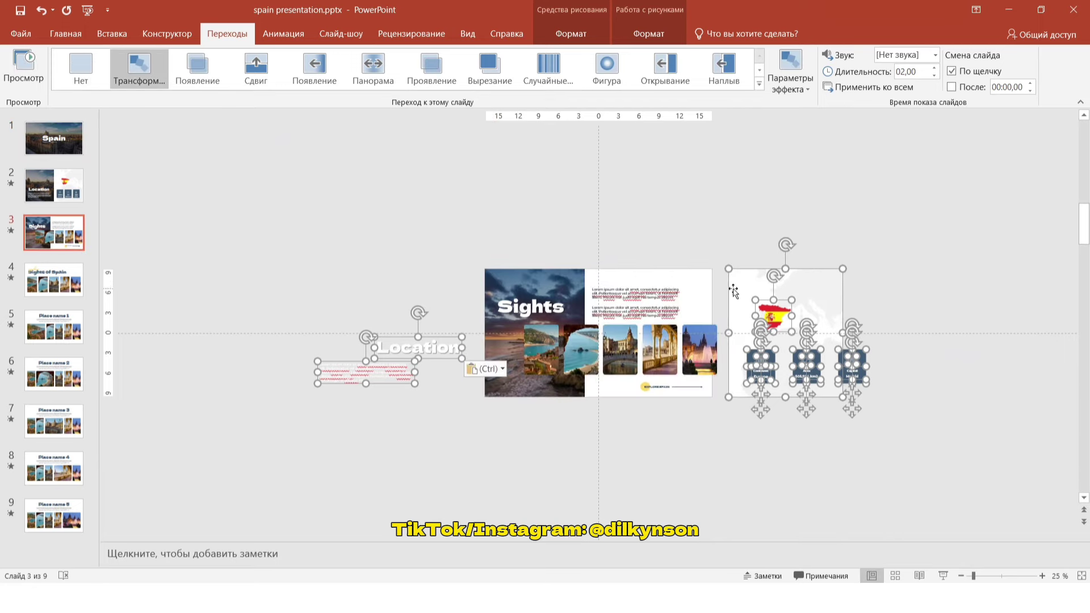
Step: Send the pasted Spain map to the back, behind the flag and info cards
right_click(740, 284)
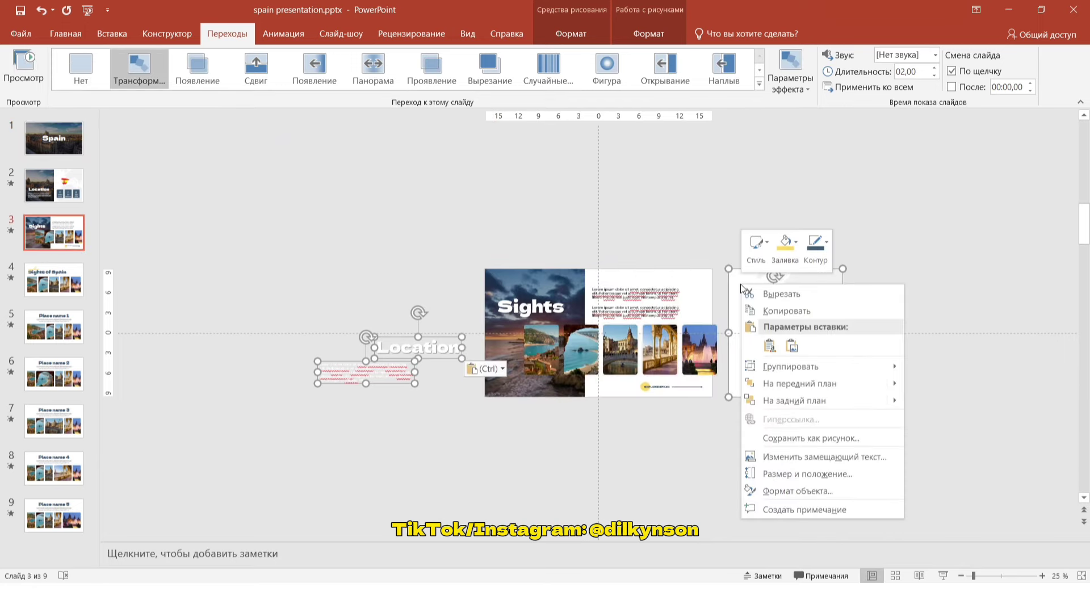
left_click(773, 401)
left_click(701, 418)
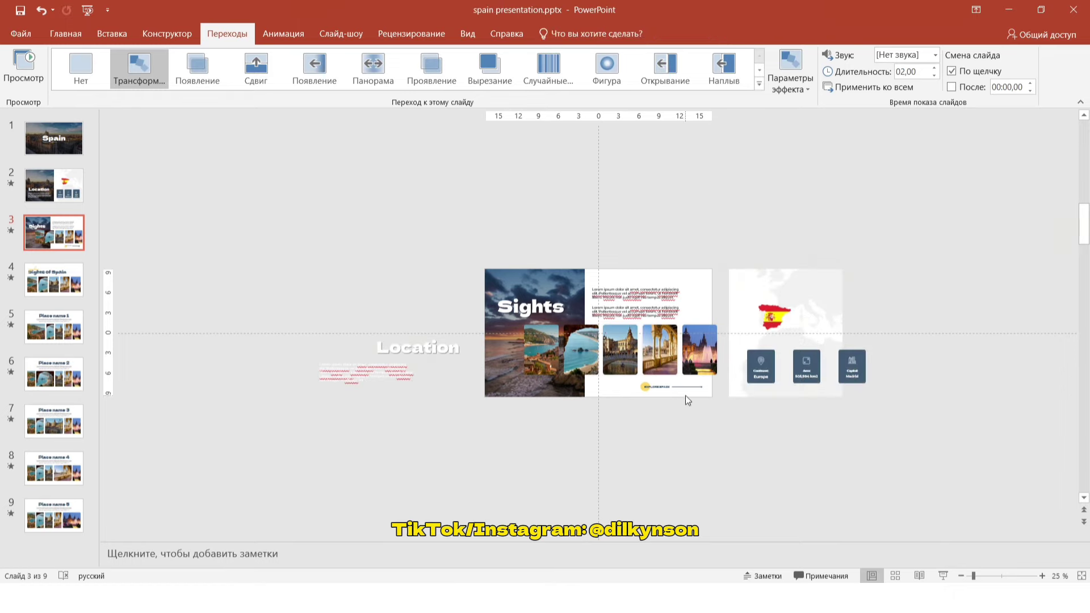
scroll(686, 395, "up", 2)
left_click(52, 238)
scroll(595, 360, "up", 5)
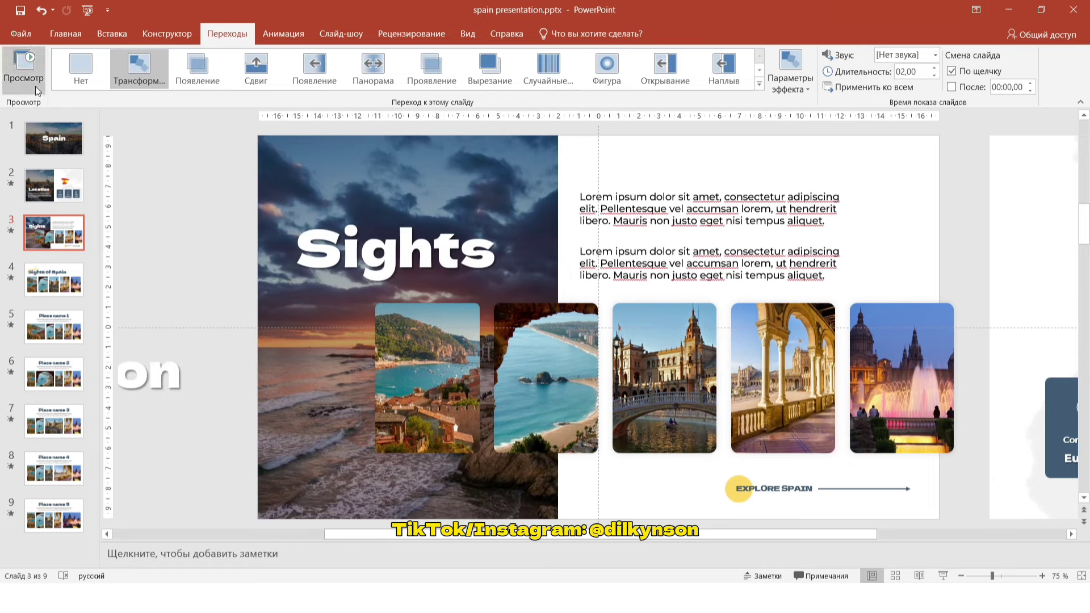
Step: Copy the explore and Sights of Spain headings from slide 4 onto the Sights slide
left_click(26, 66)
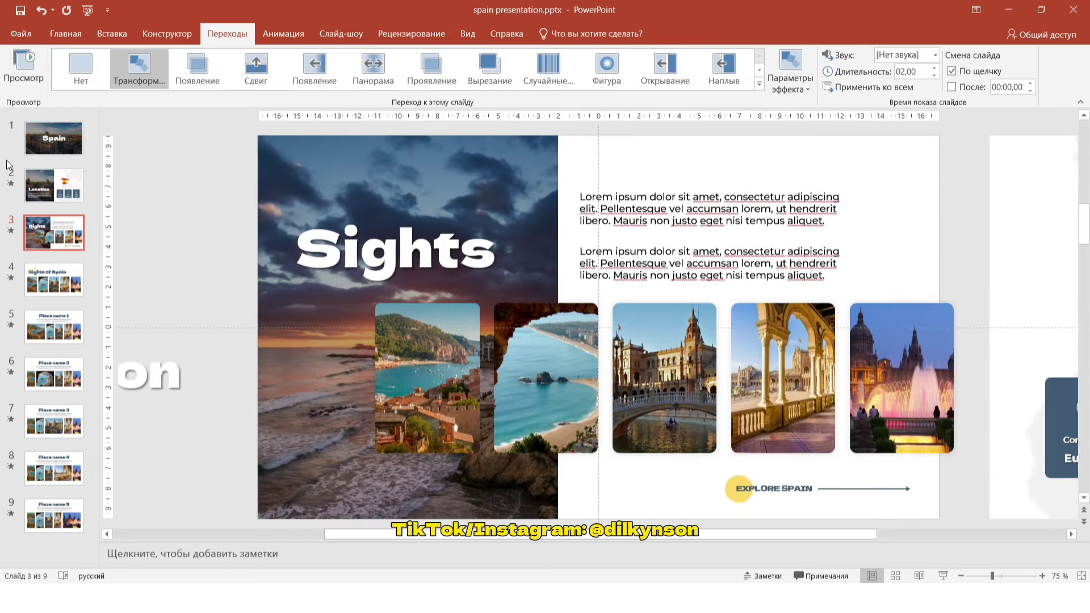
left_click(54, 279)
left_click(329, 195)
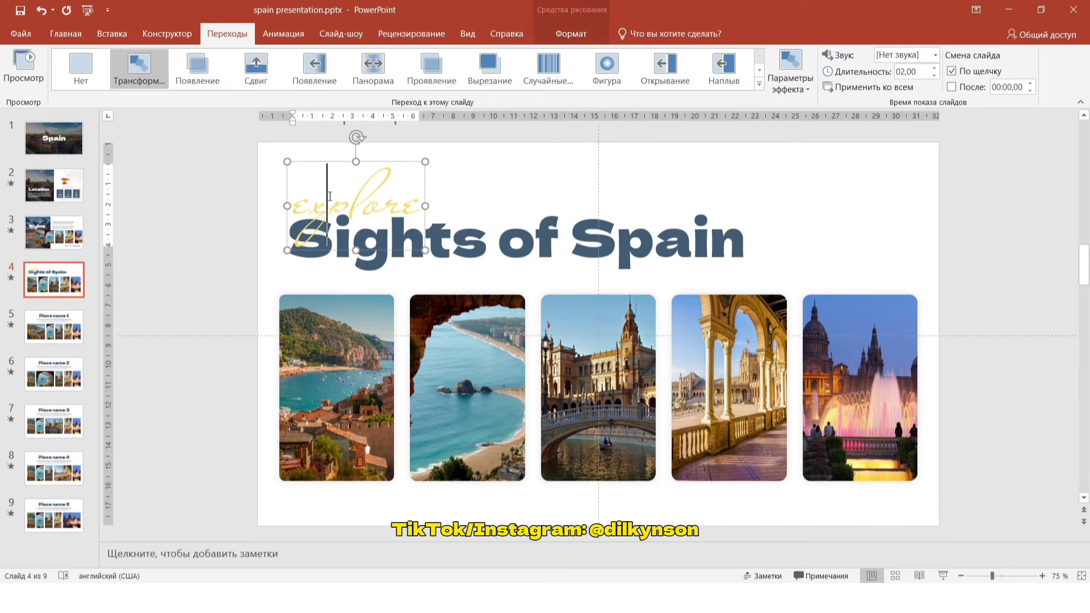
left_click(484, 239, "shift")
key("ctrl+c")
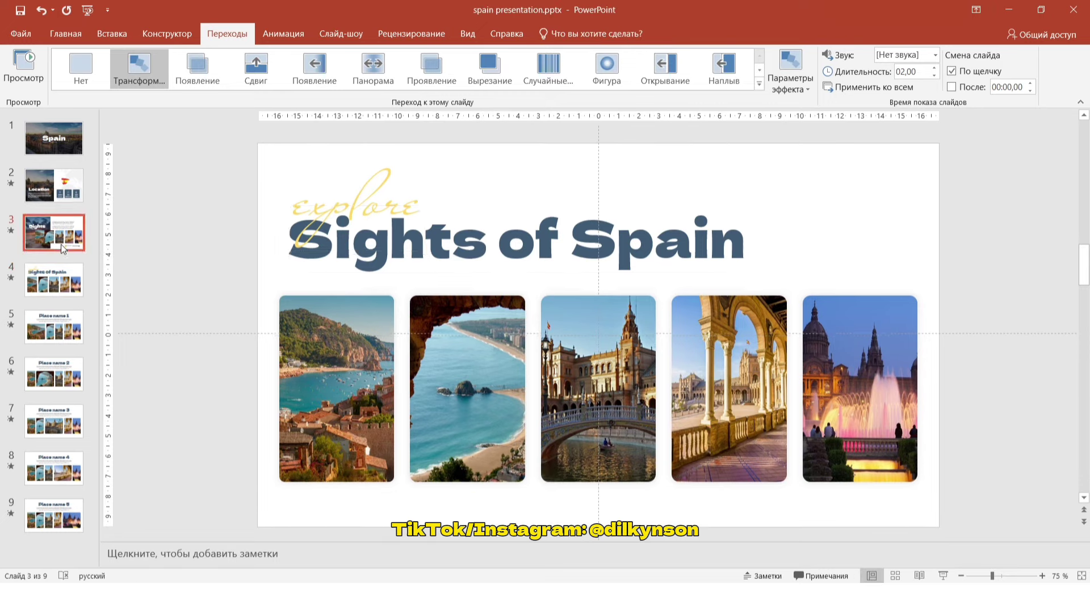
key("Page_Up")
key("ctrl+v")
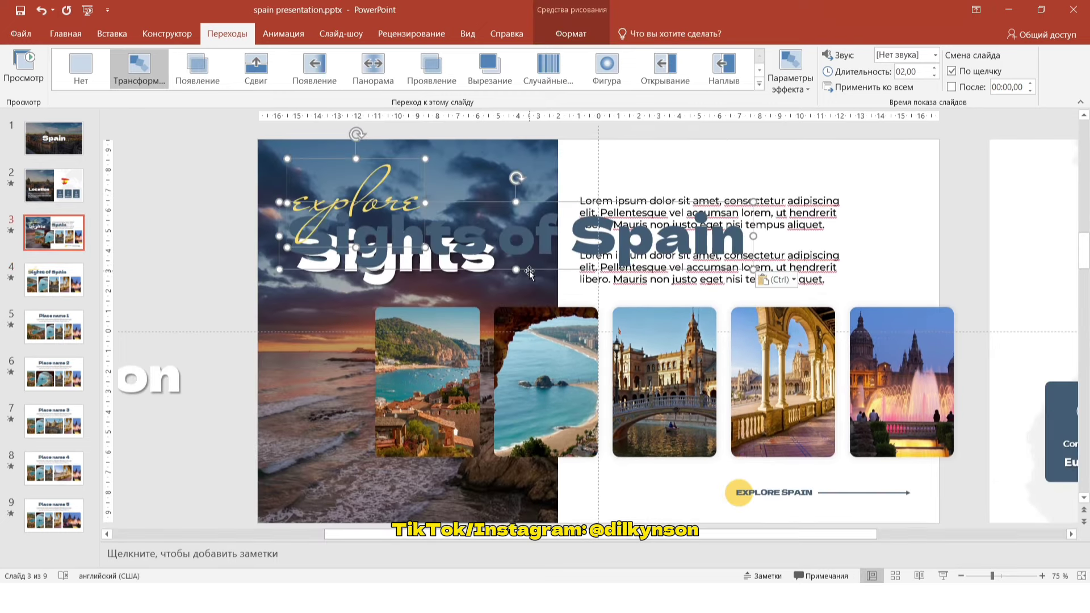
Step: Keep the headings parked above the Sights slide and preview the Morph into Sights of Spain
scroll(529, 271, "down", 2, "ctrl")
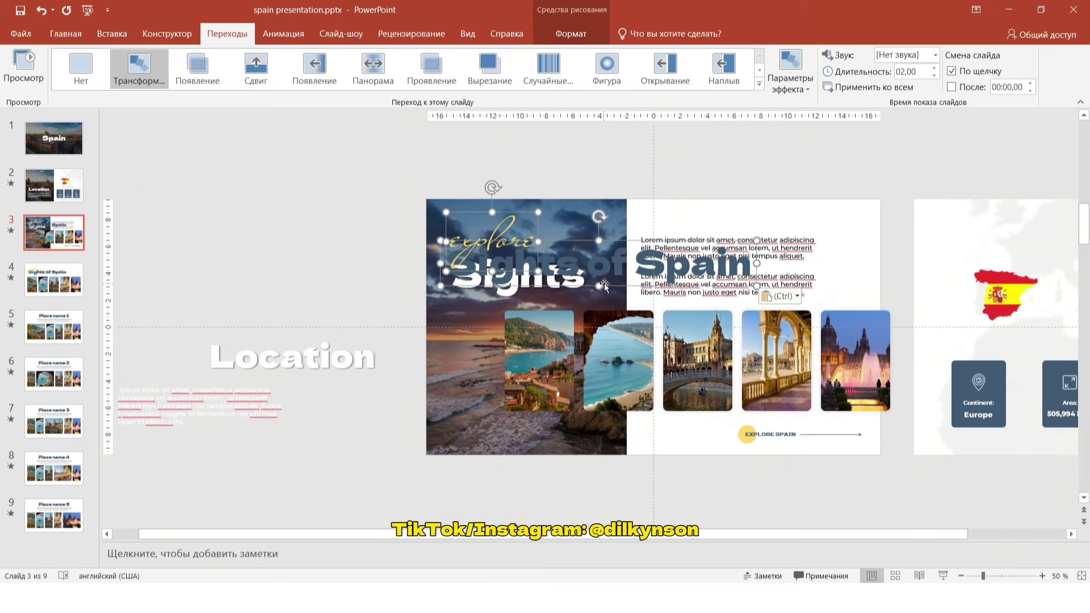
left_click_drag(604, 284, 613, 237)
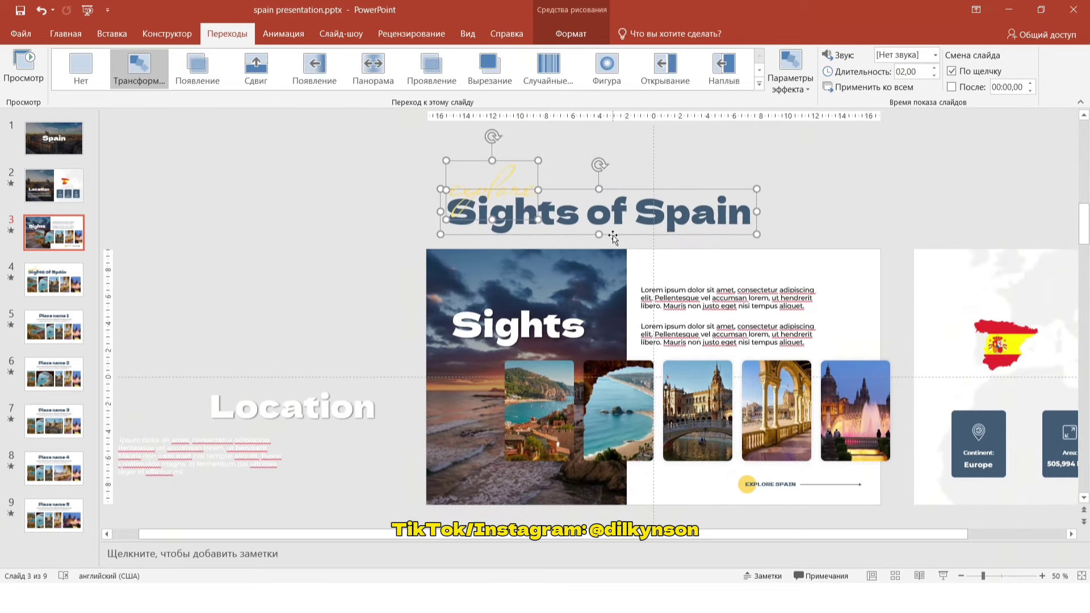
key("ctrl+z")
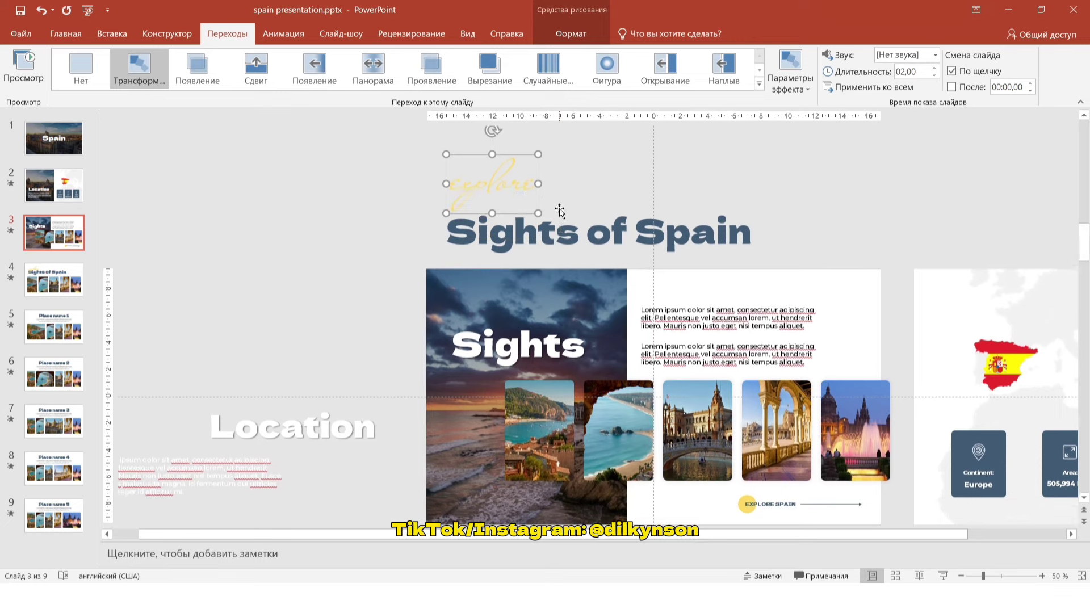
left_click(63, 285)
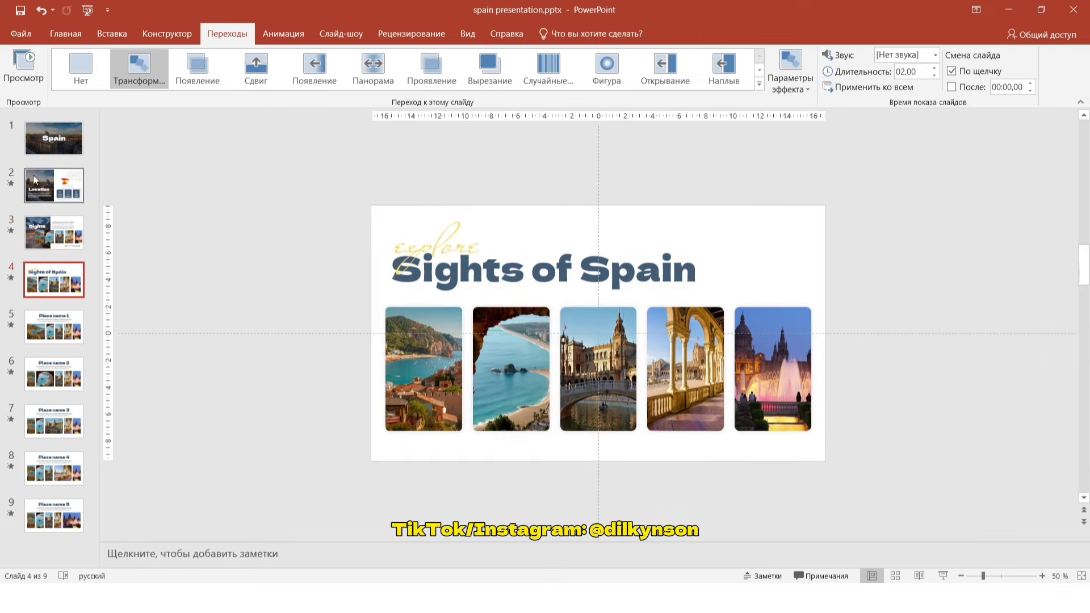
left_click(24, 65)
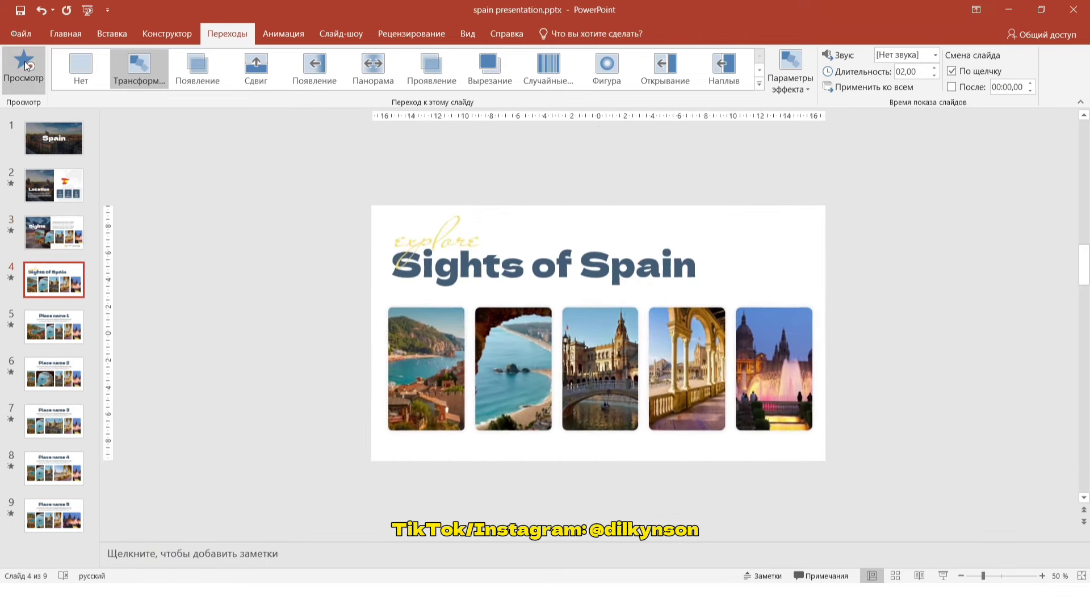
Step: Bring the five place photos on the Sights of Spain slide to the front, then preview again
key("Up")
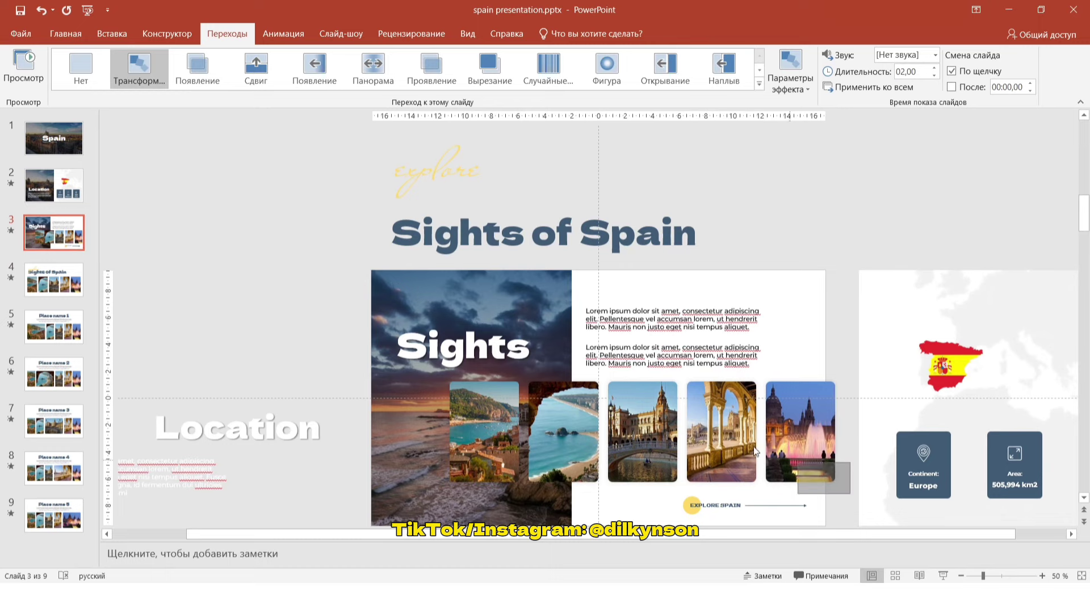
left_click_drag(755, 451, 435, 369)
right_click(478, 398)
left_click(525, 270)
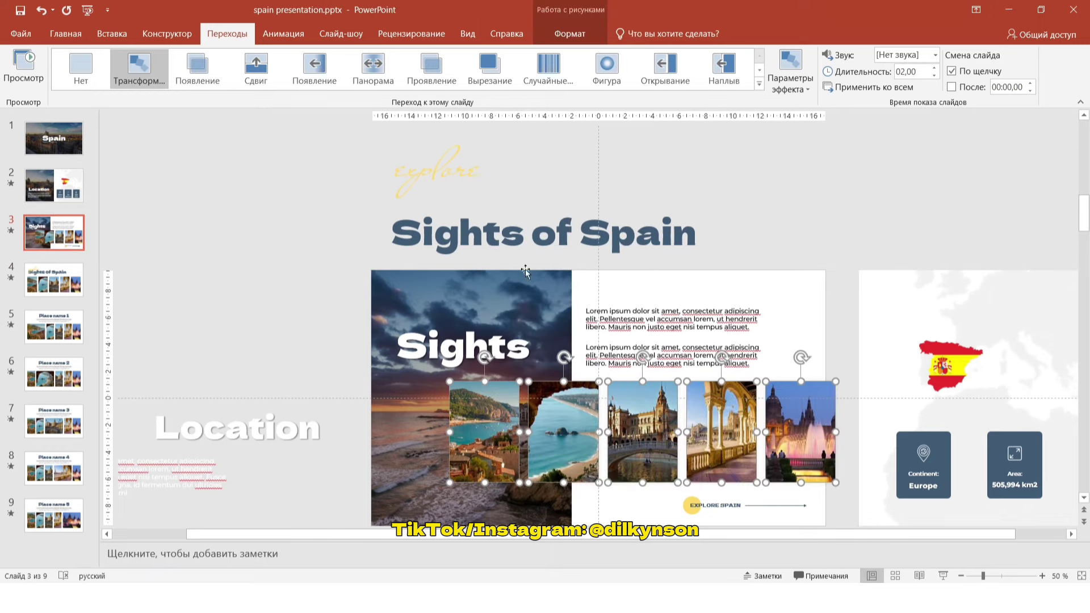
left_click(57, 281)
left_click_drag(466, 349, 859, 444)
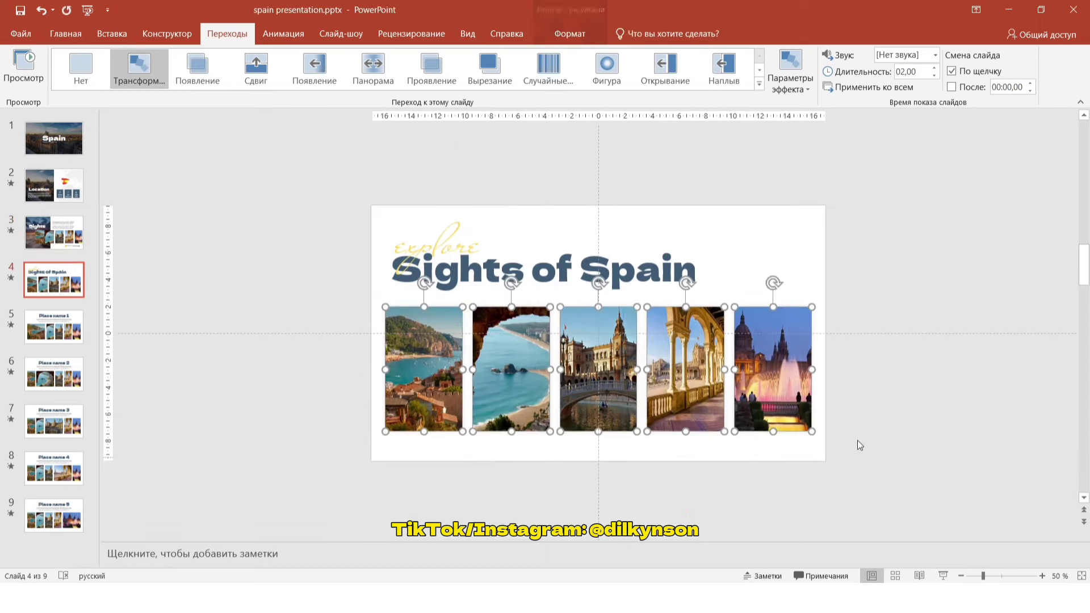
right_click(589, 347)
key("Escape")
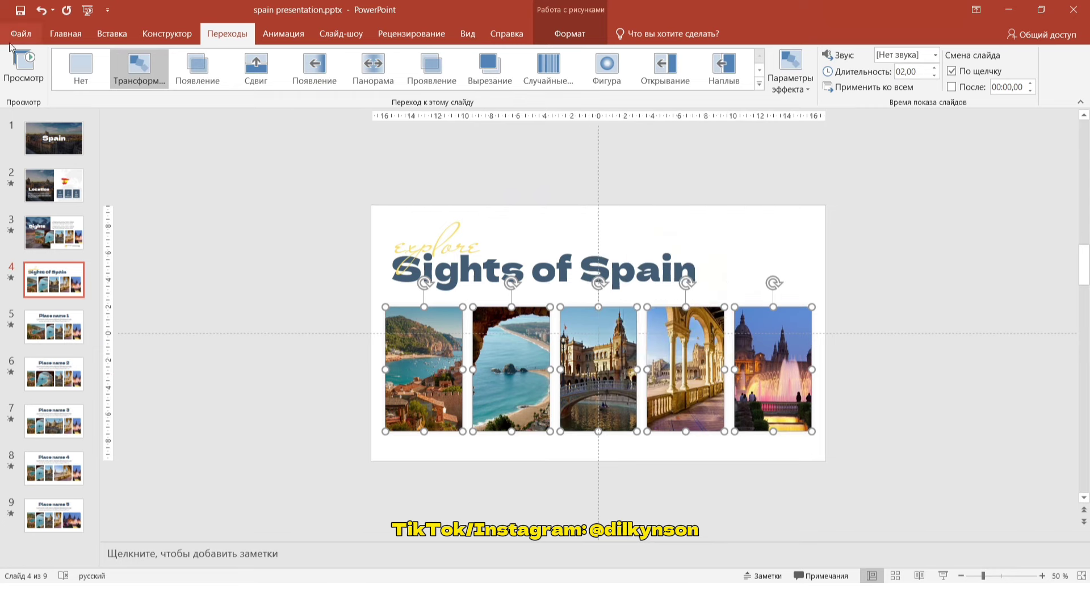
right_click(540, 346)
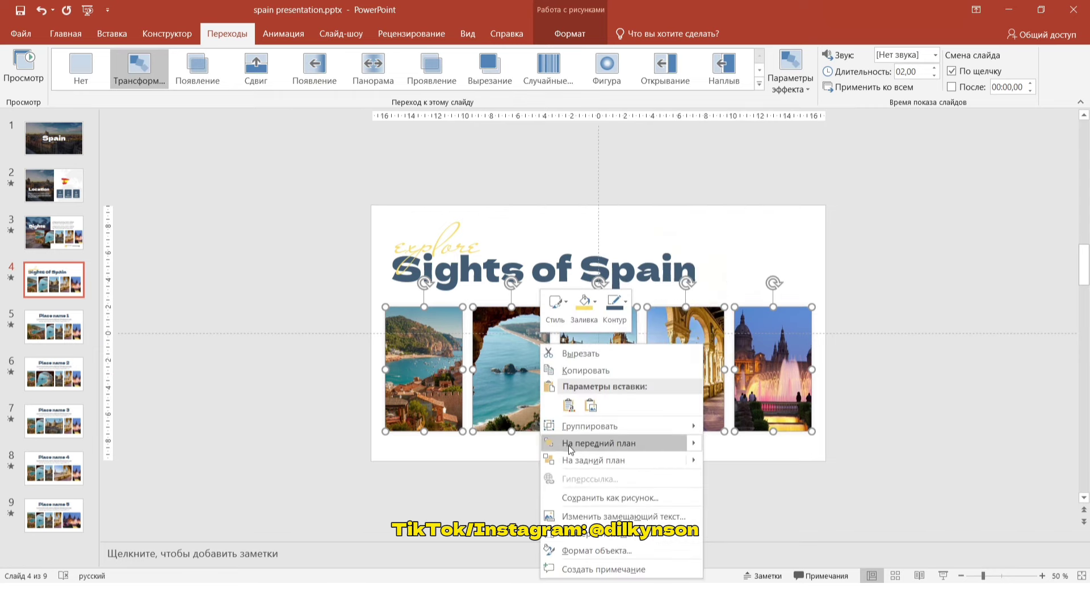
key("Escape")
left_click(246, 232)
left_click(23, 64)
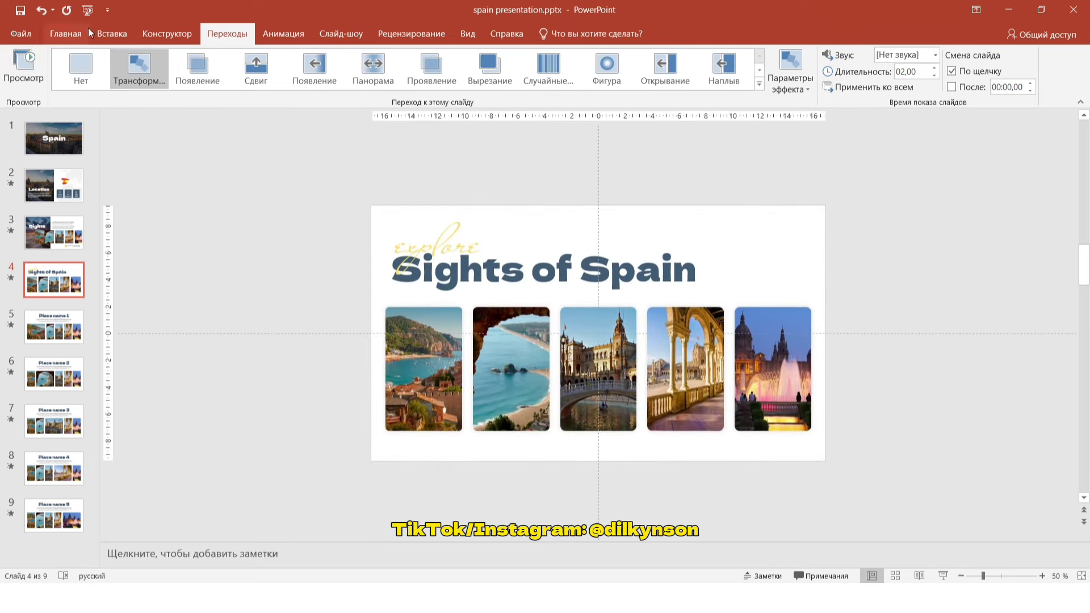
Step: Play the slideshow from the start, advancing through Location, Sights, Sights of Spain and Place names 1–4
left_click(90, 12)
left_click(89, 12)
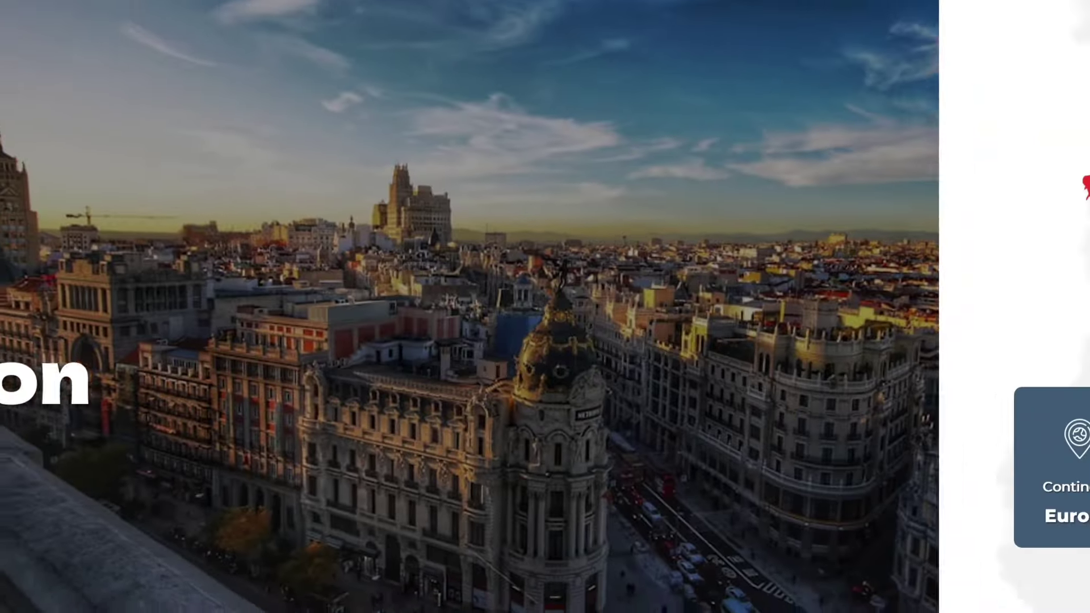
key("Right")
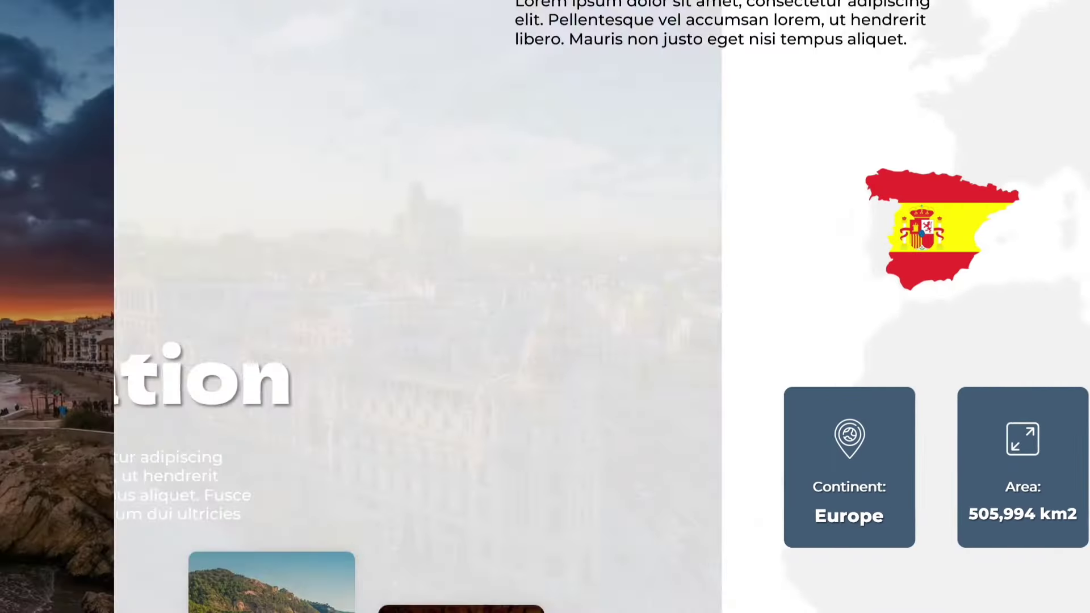
key("Right")
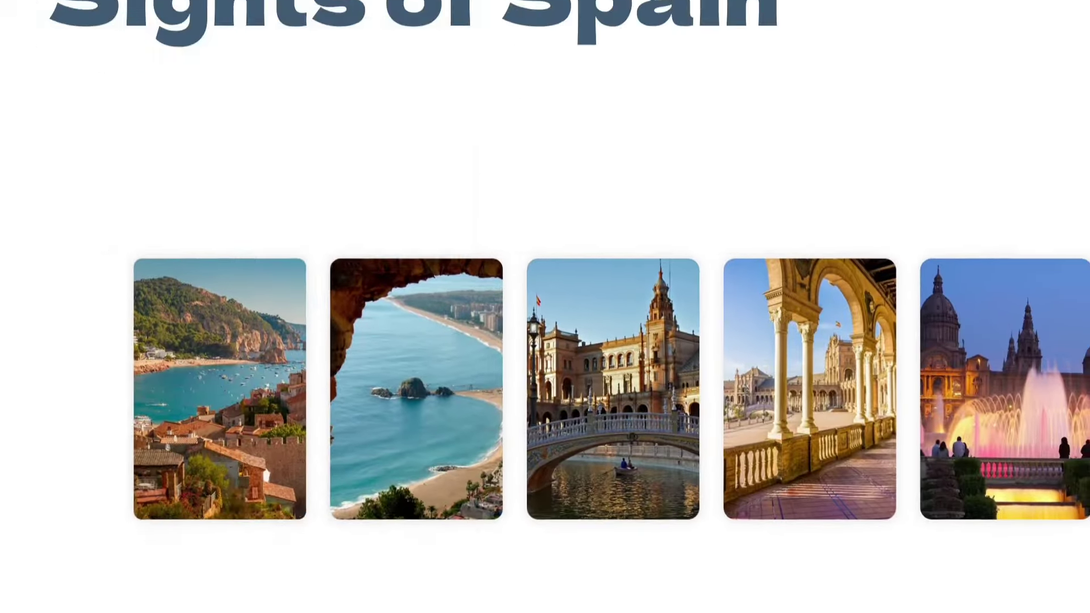
key("Right")
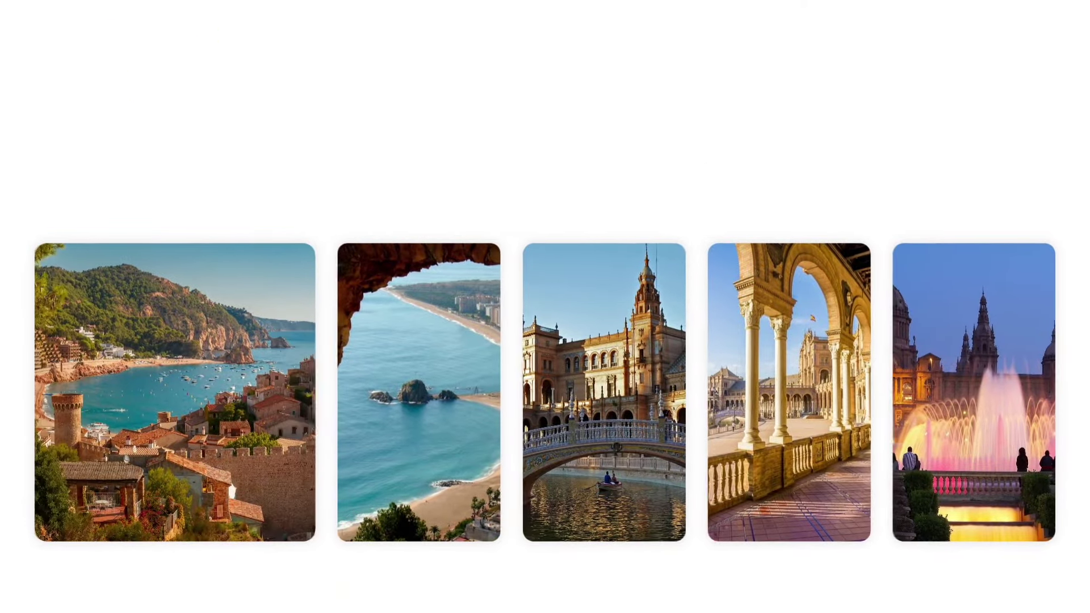
key("Right")
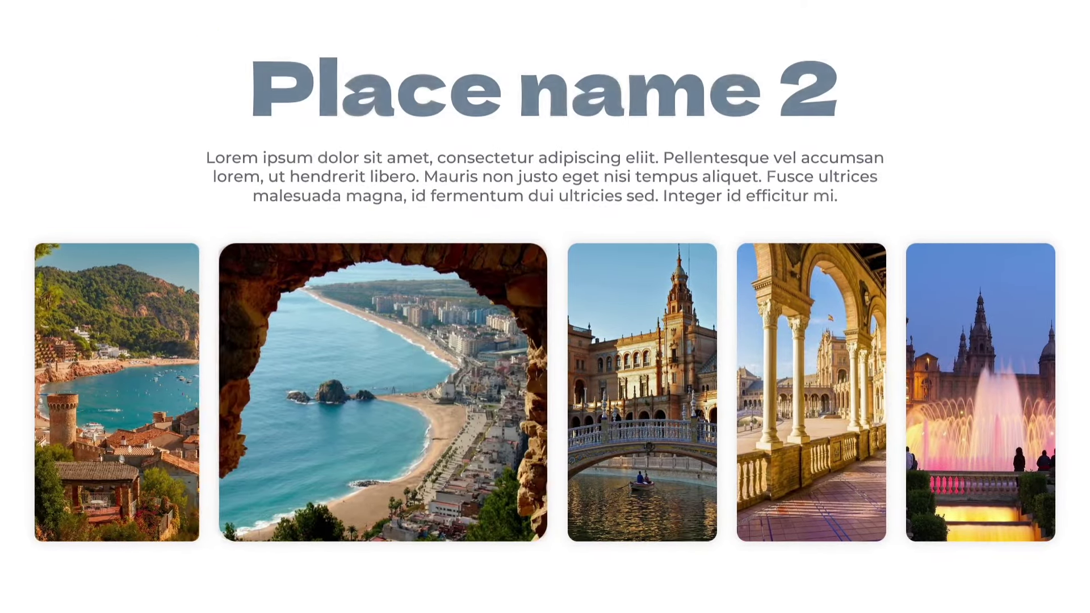
key("Right")
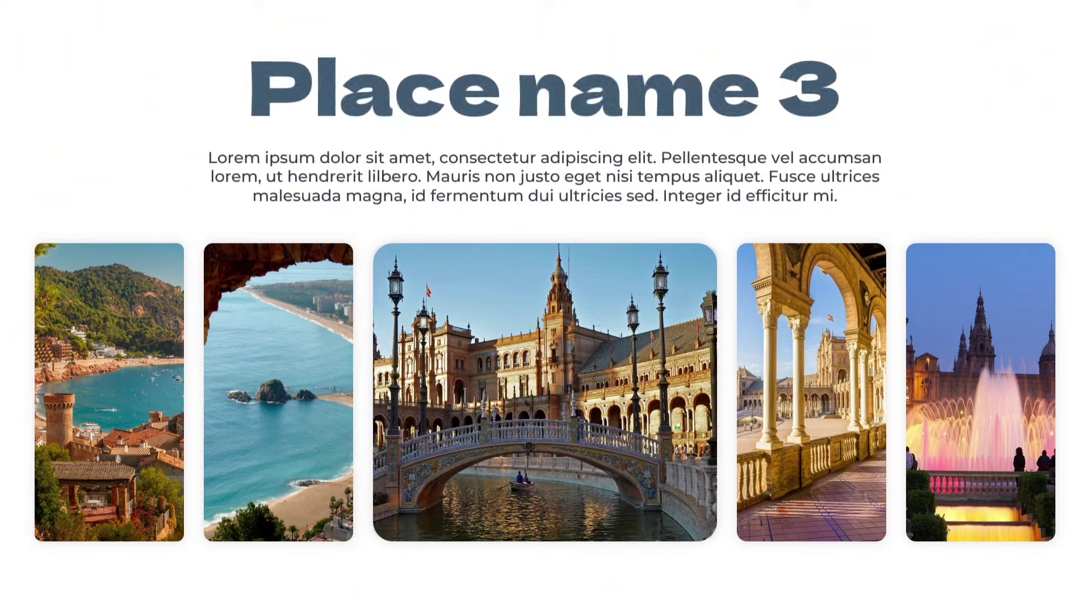
key("Right")
key("Right")
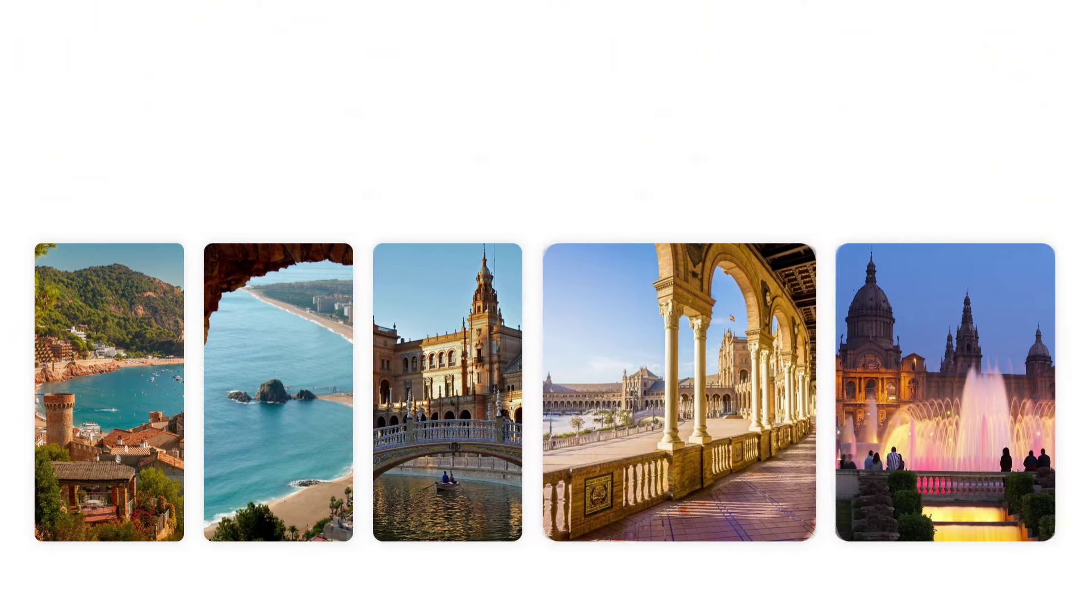